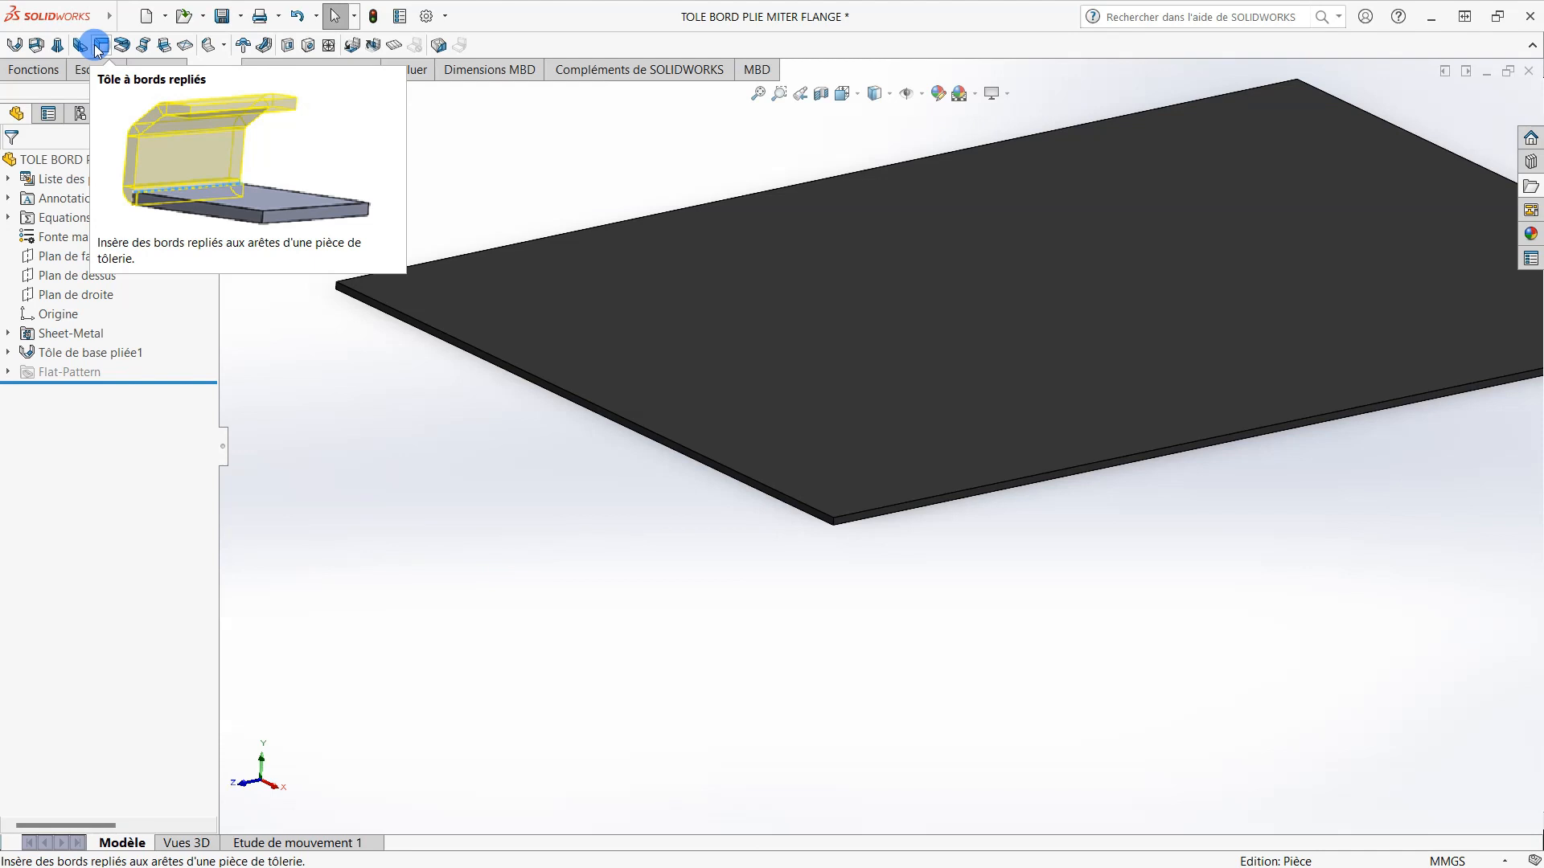
- Start a Miter Flange on the plate's long side face and sketch connected vertical, horizontal and slanted lines about 63, 43 and 69 mm long
click(98, 49)
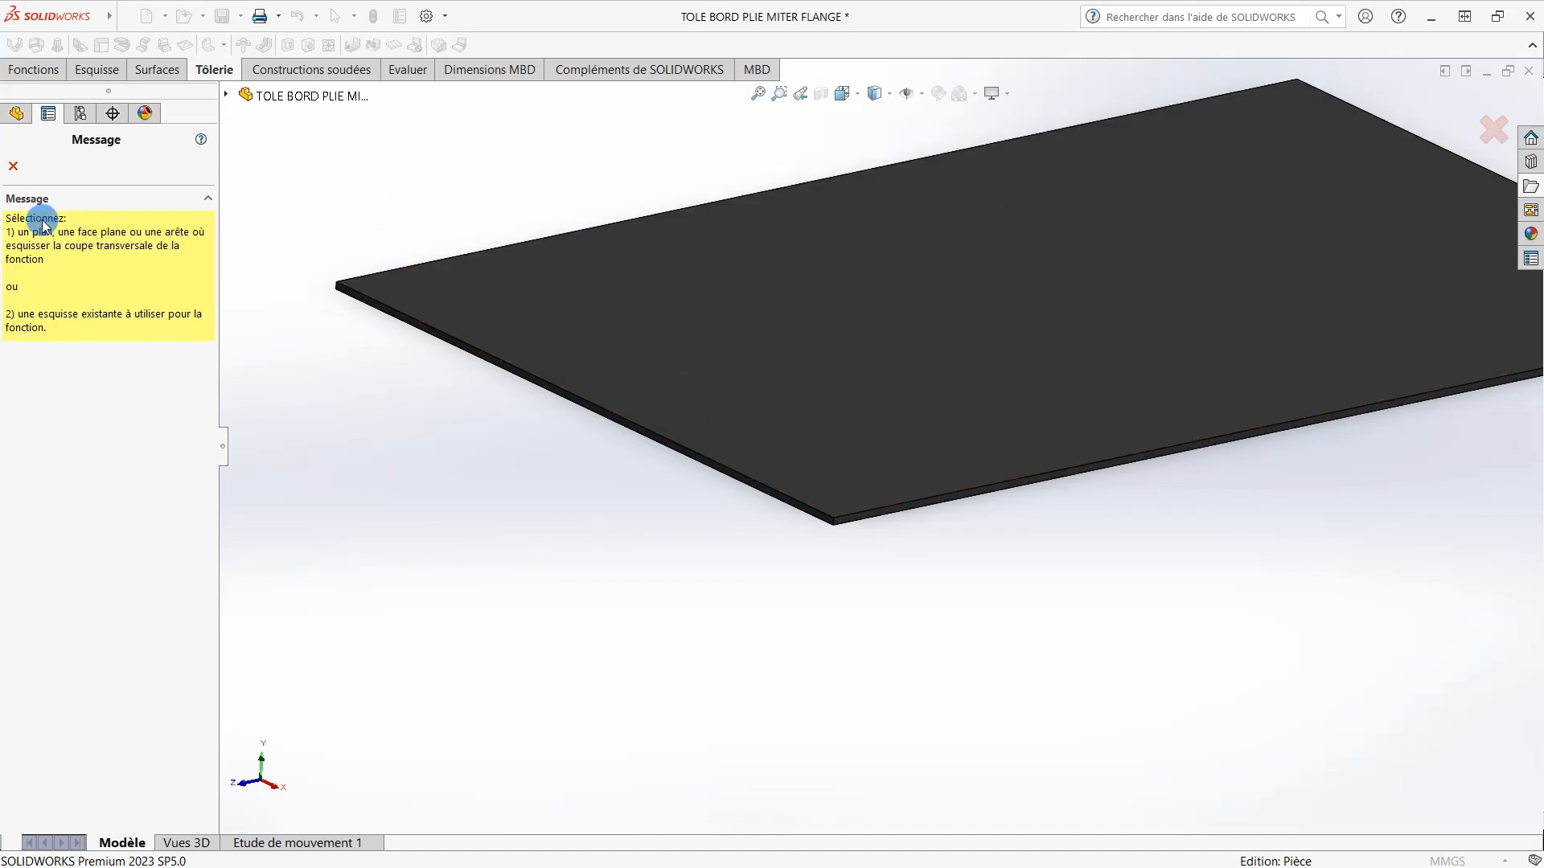
click(877, 512)
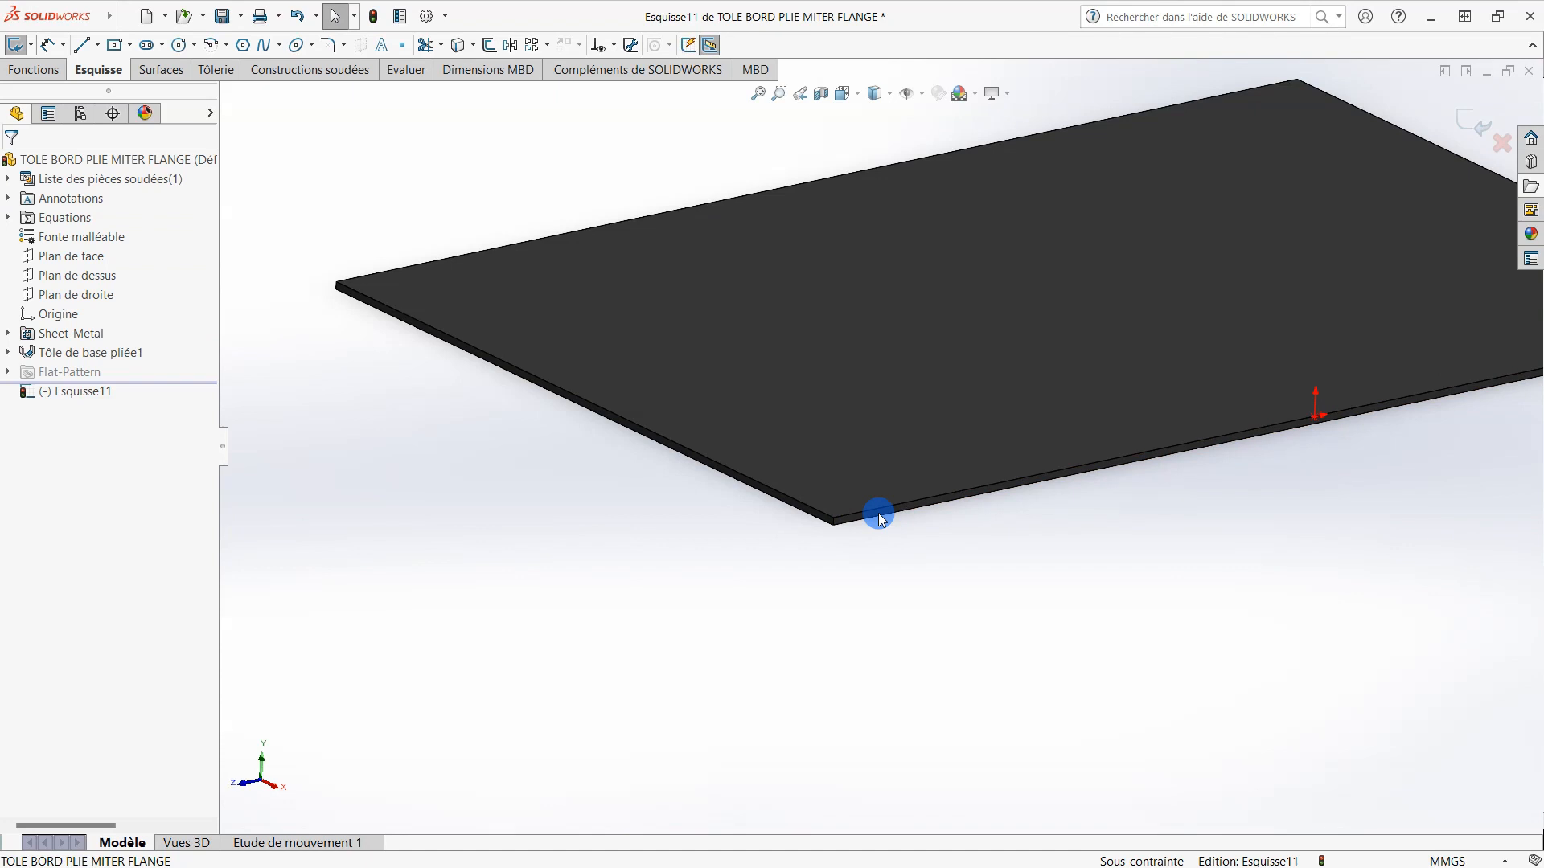
click(81, 47)
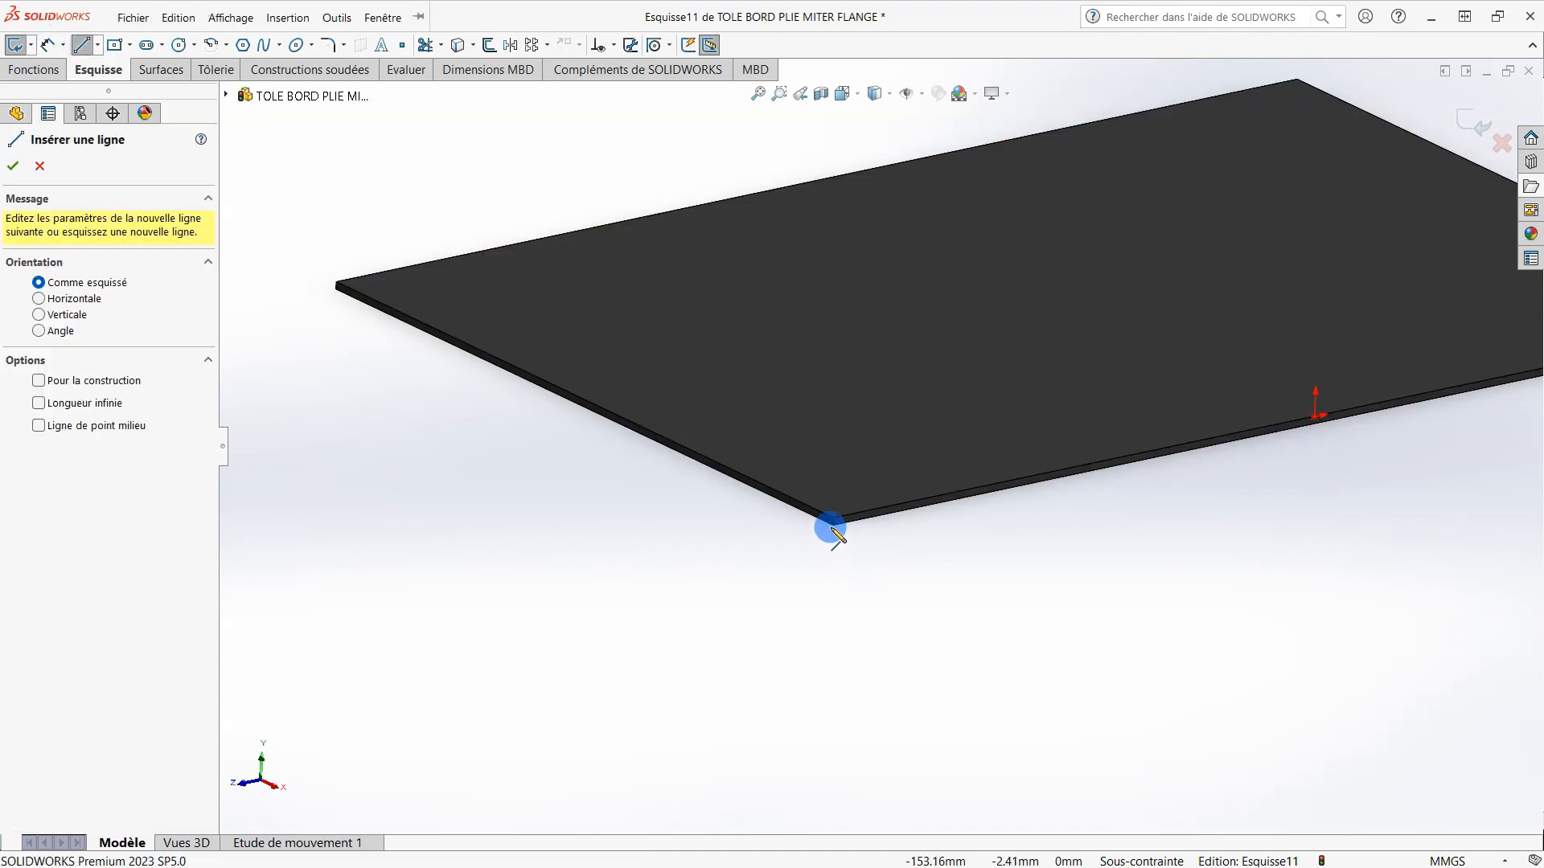
click(832, 524)
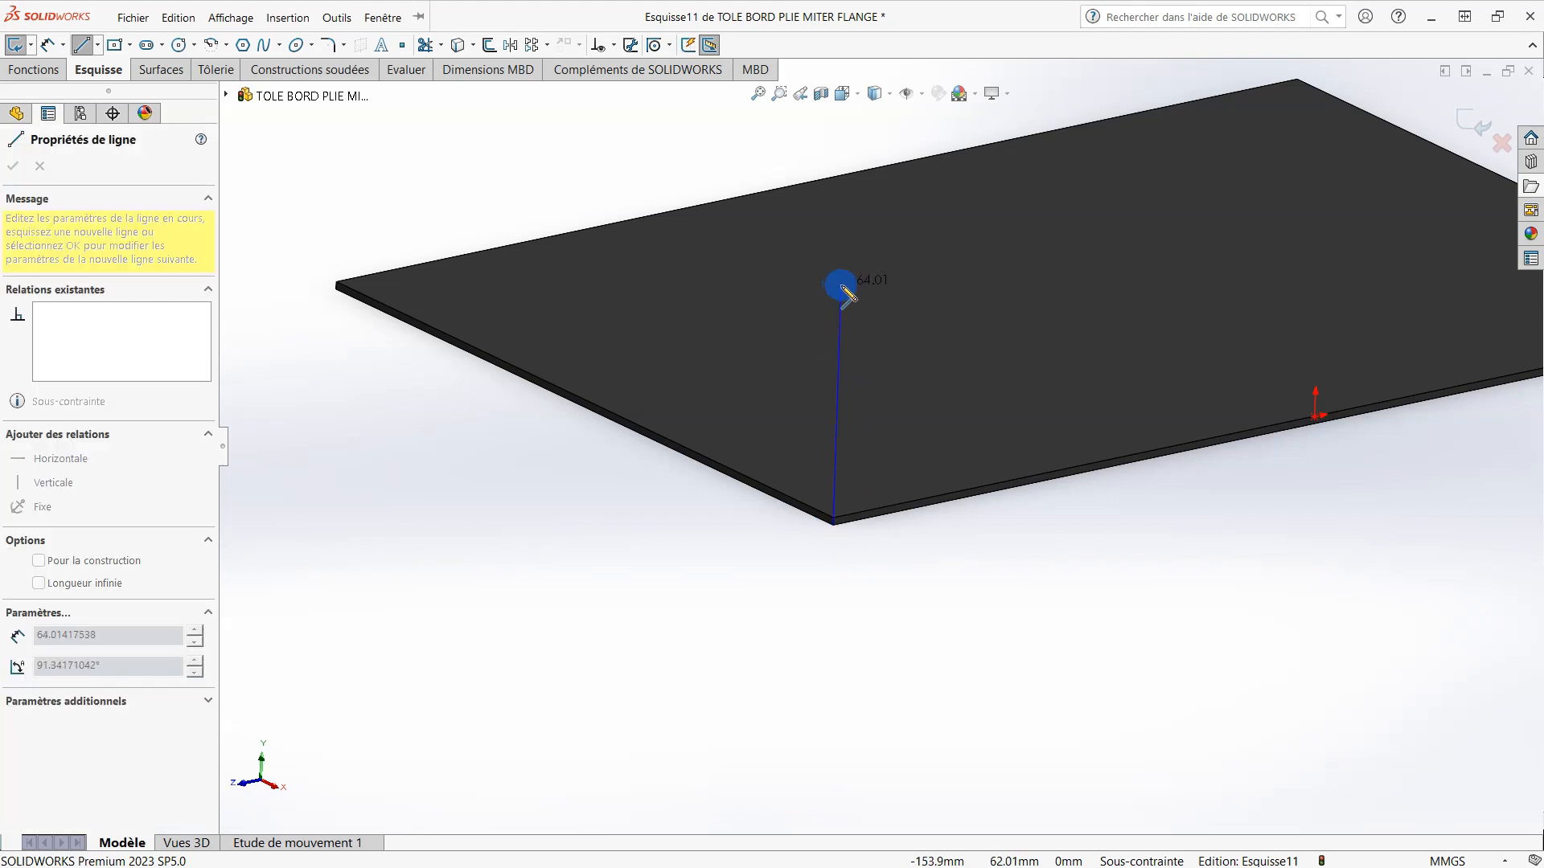
click(844, 291)
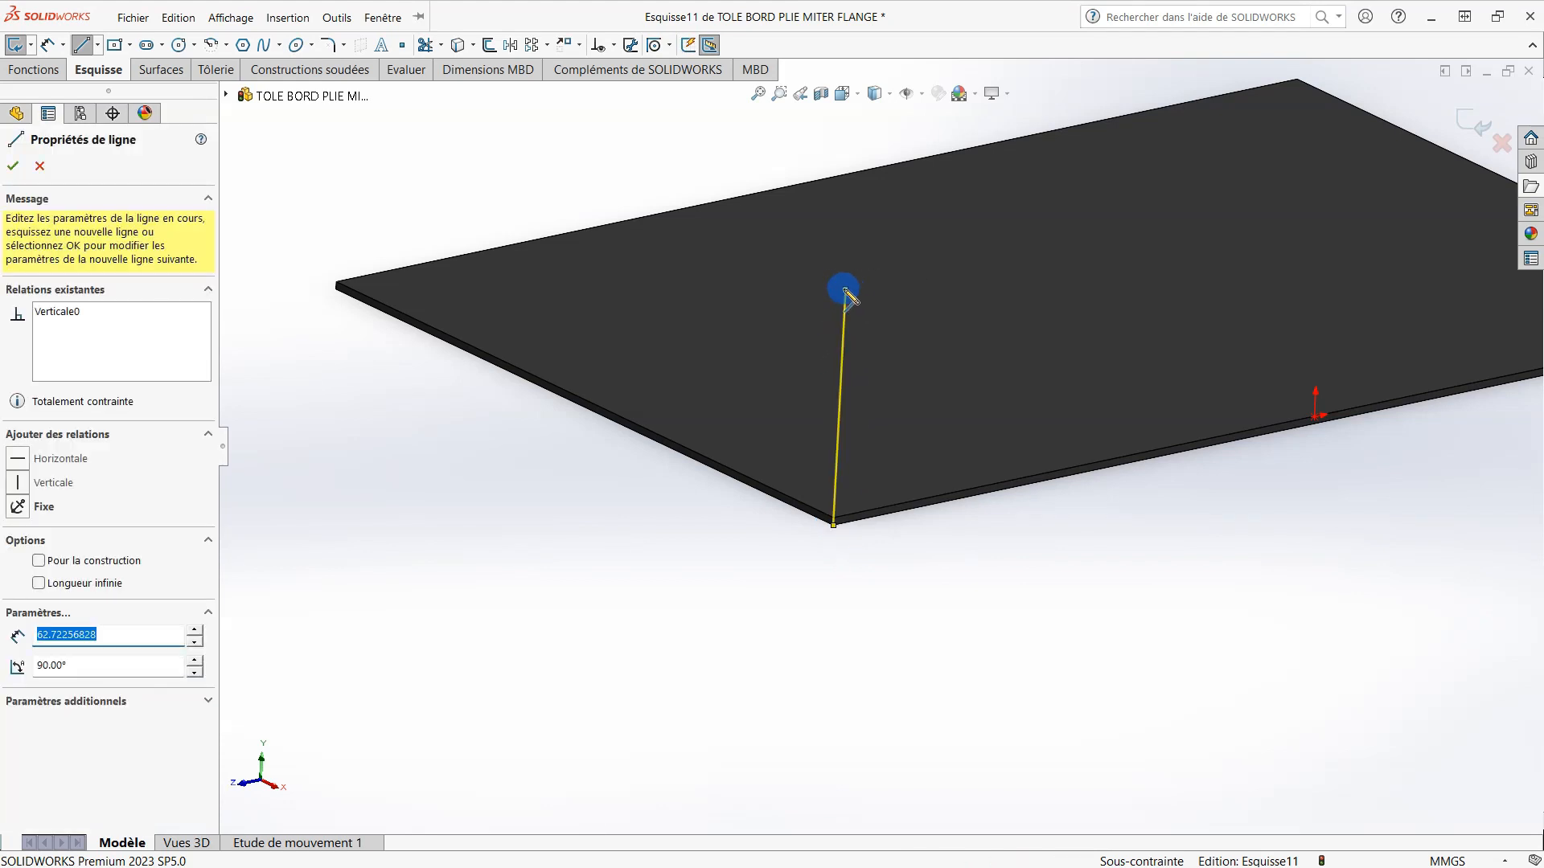
click(710, 318)
click(532, 220)
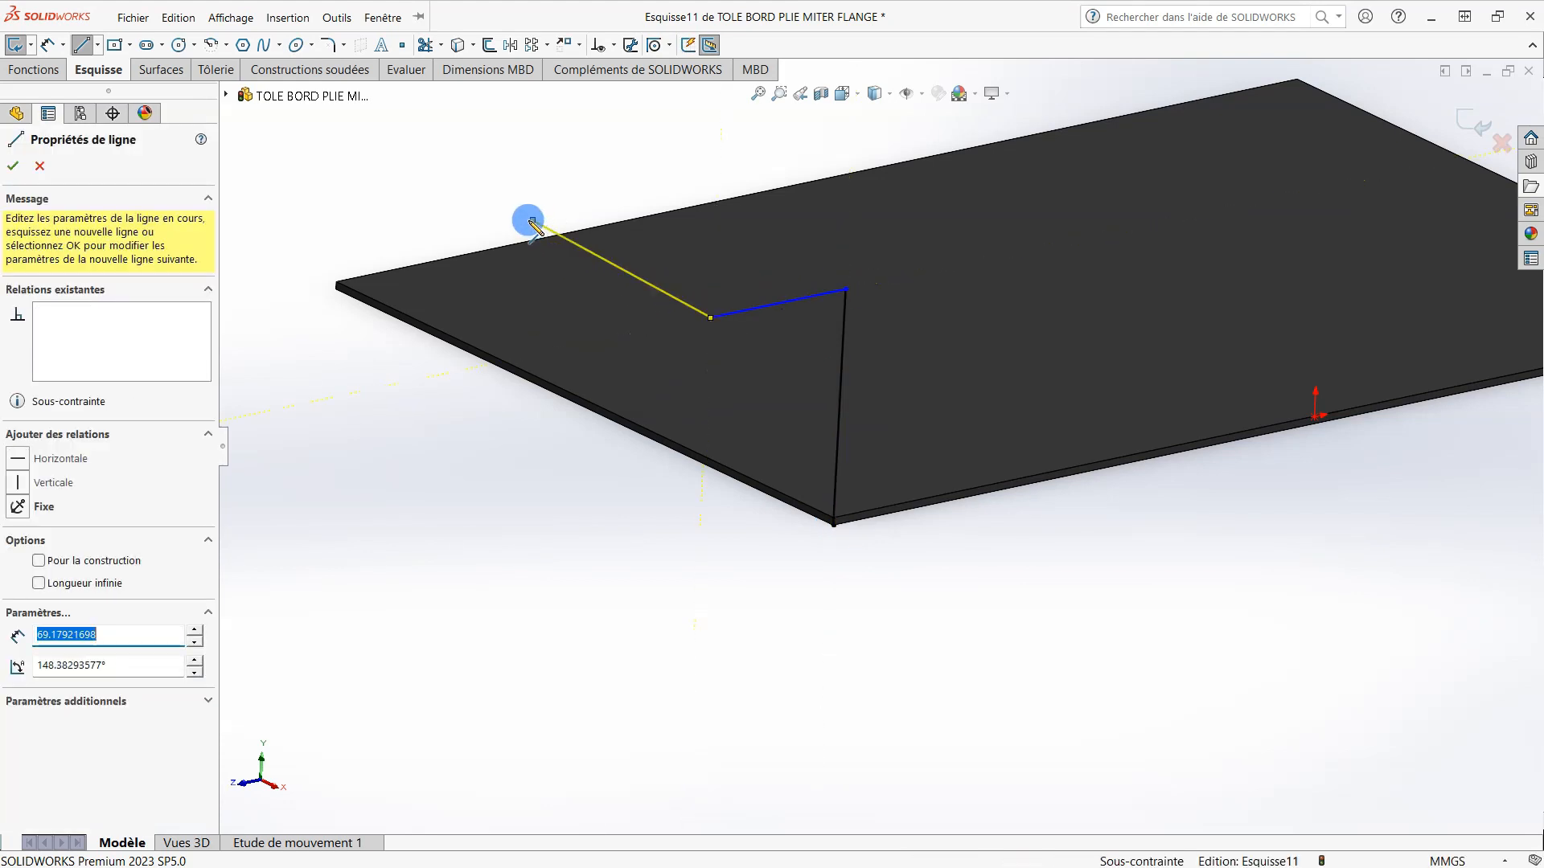
key(Escape)
- Dimension the vertical profile line to 60 mm and the horizontal line to 40 mm
key(d)
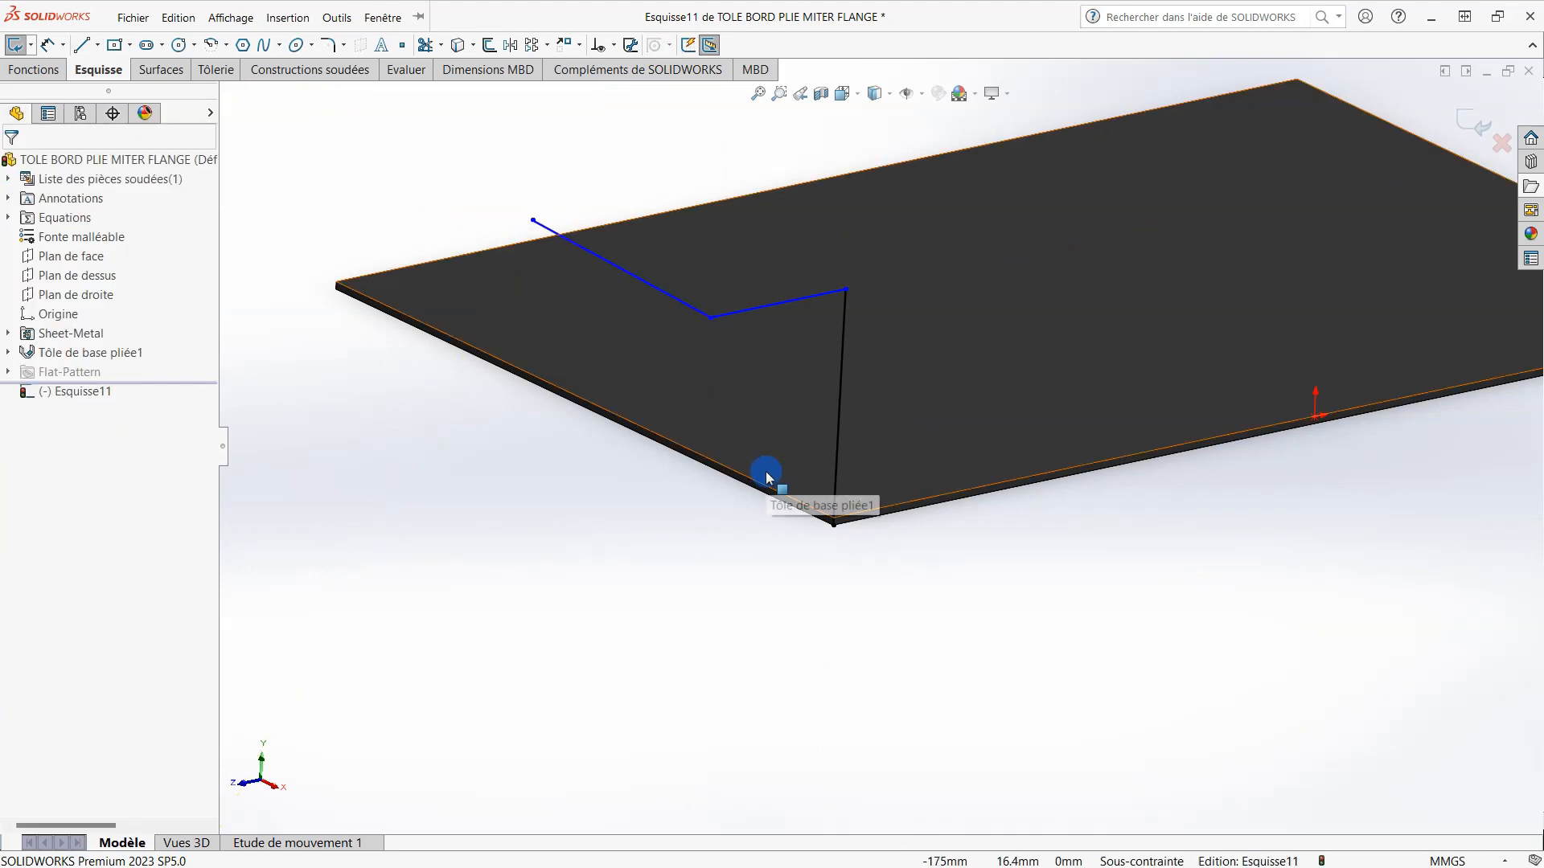
click(836, 418)
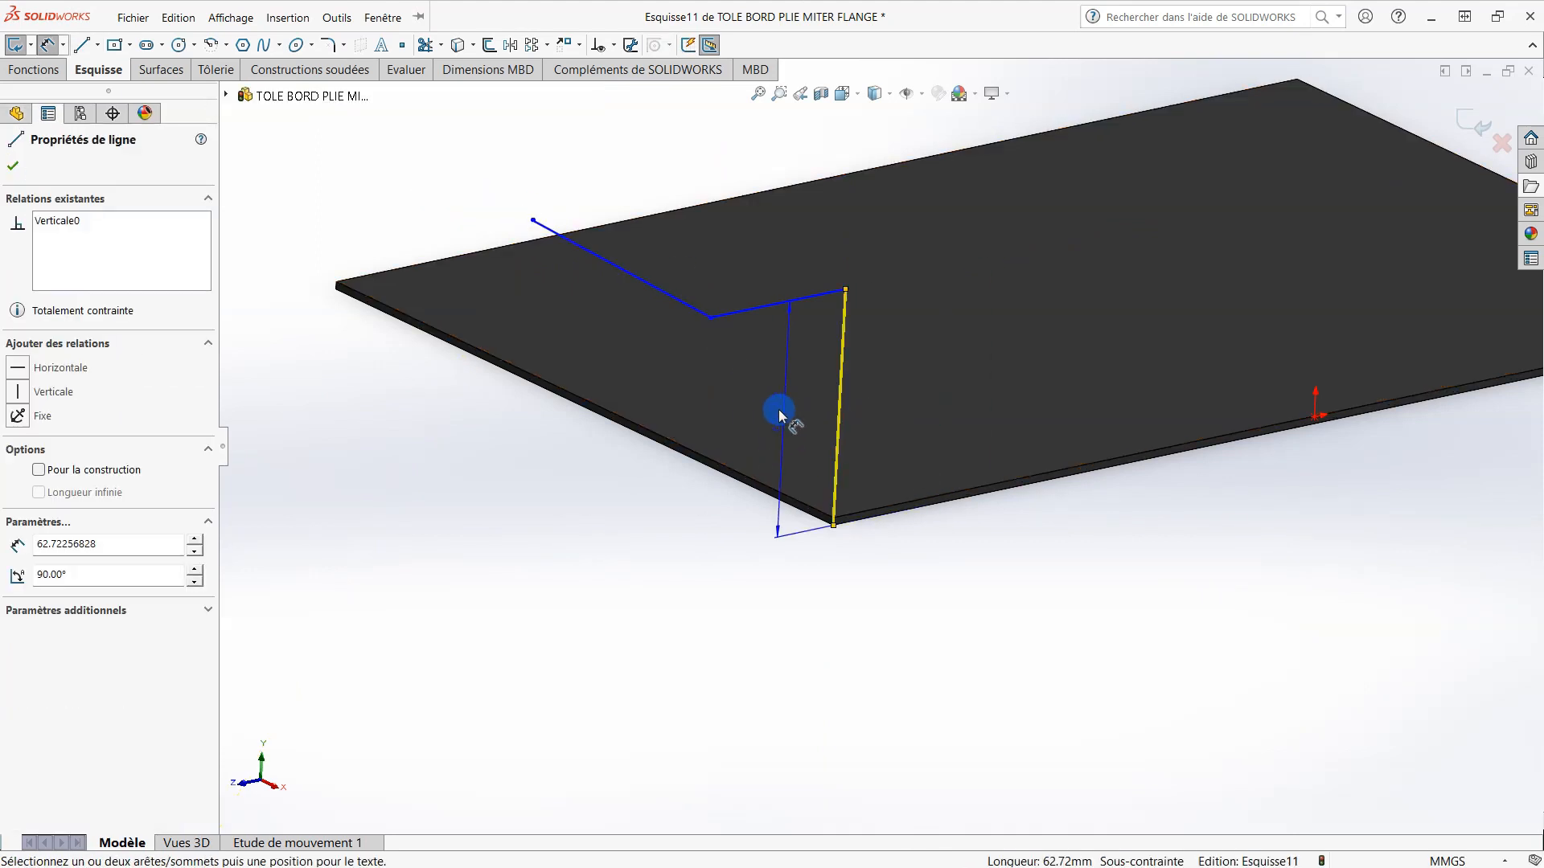
click(759, 412)
text(60)
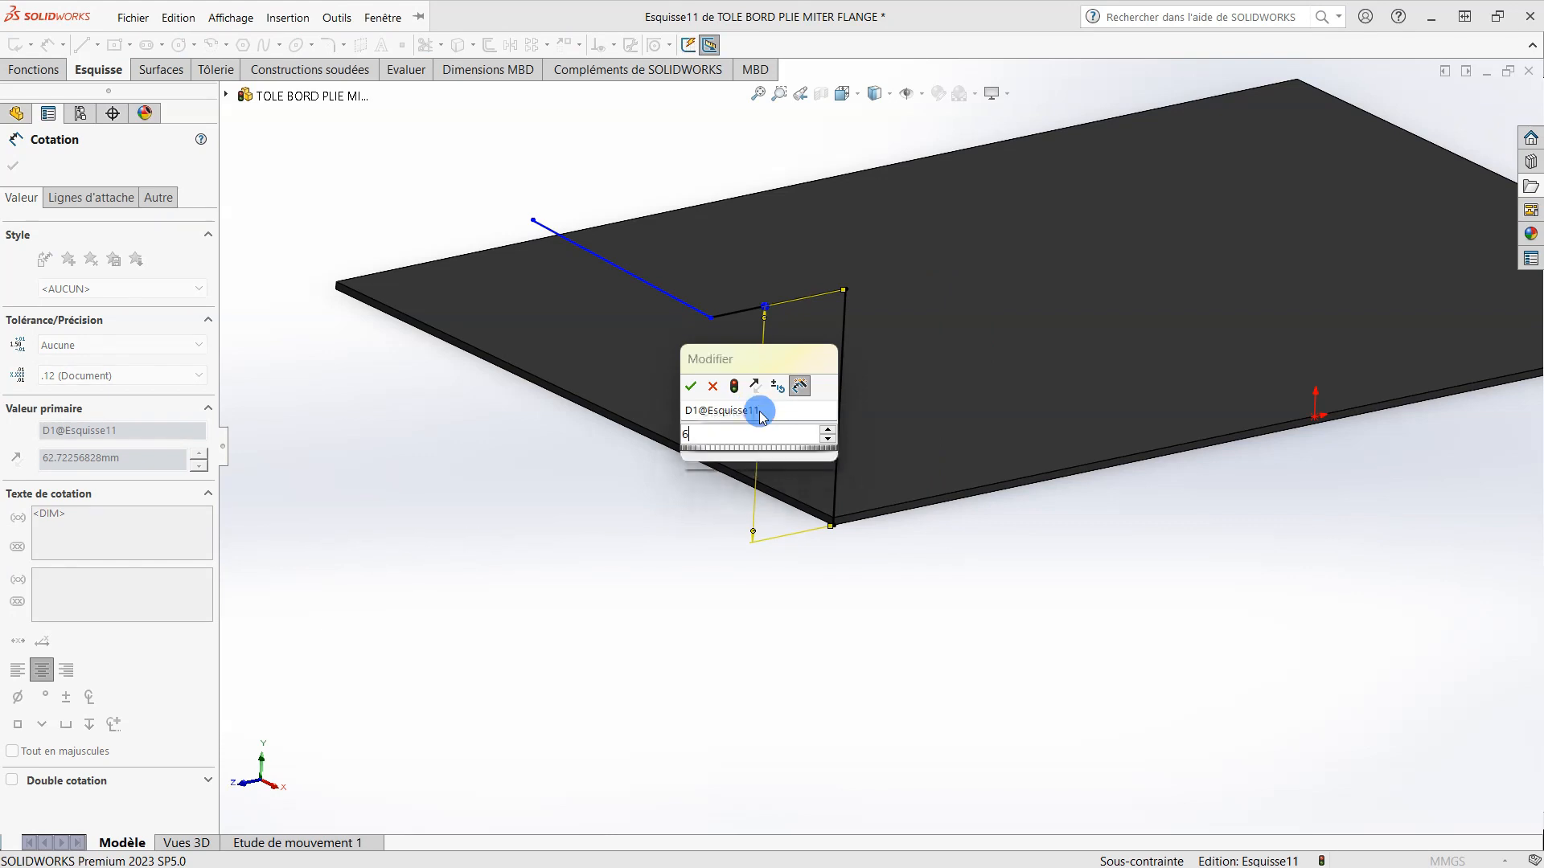
key(Return)
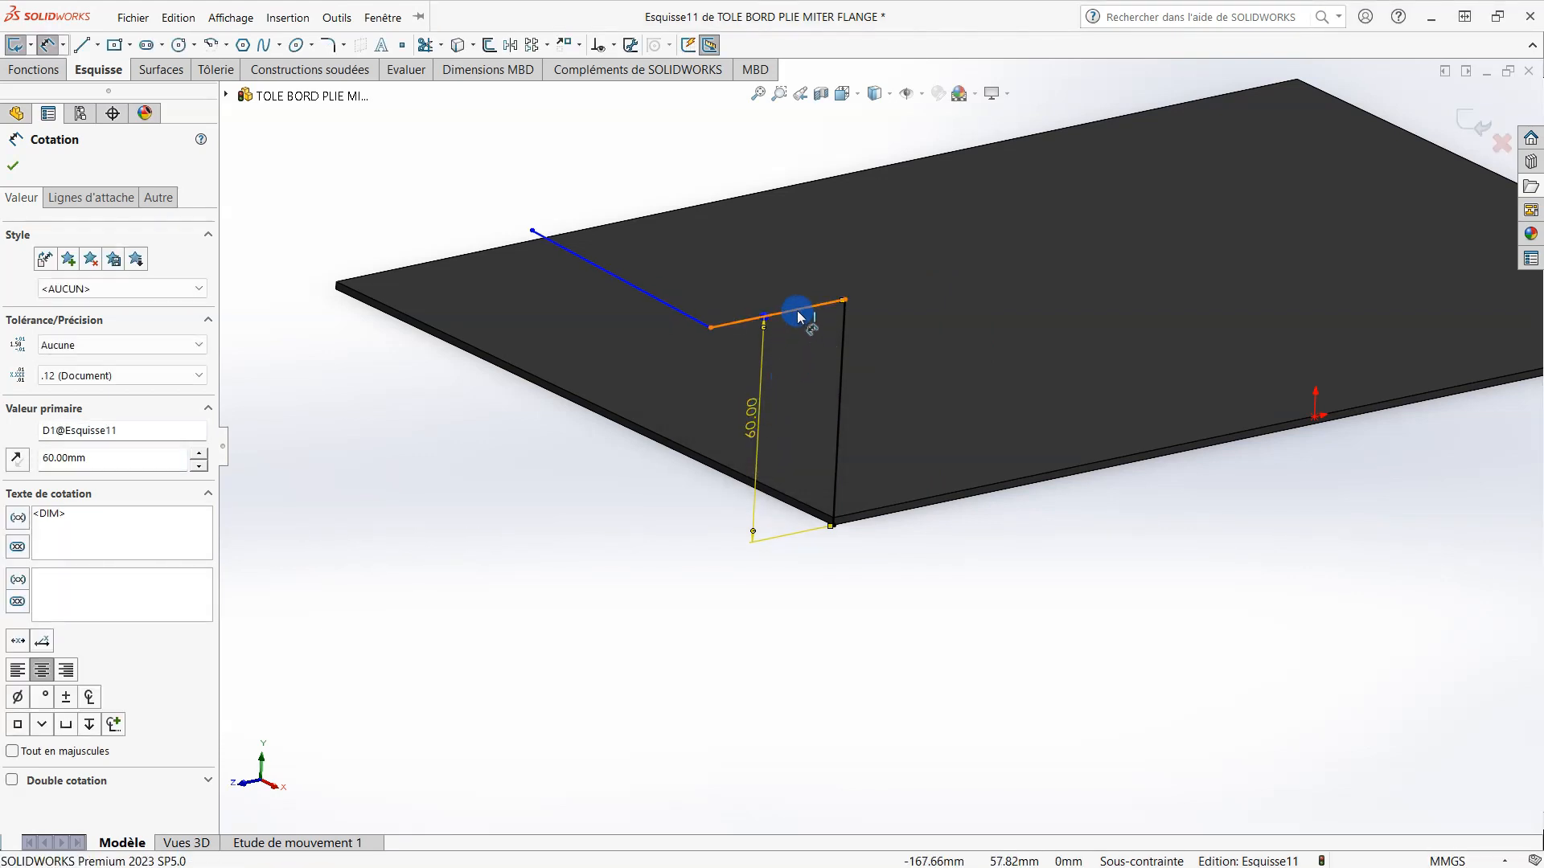
click(797, 312)
click(790, 269)
text(40)
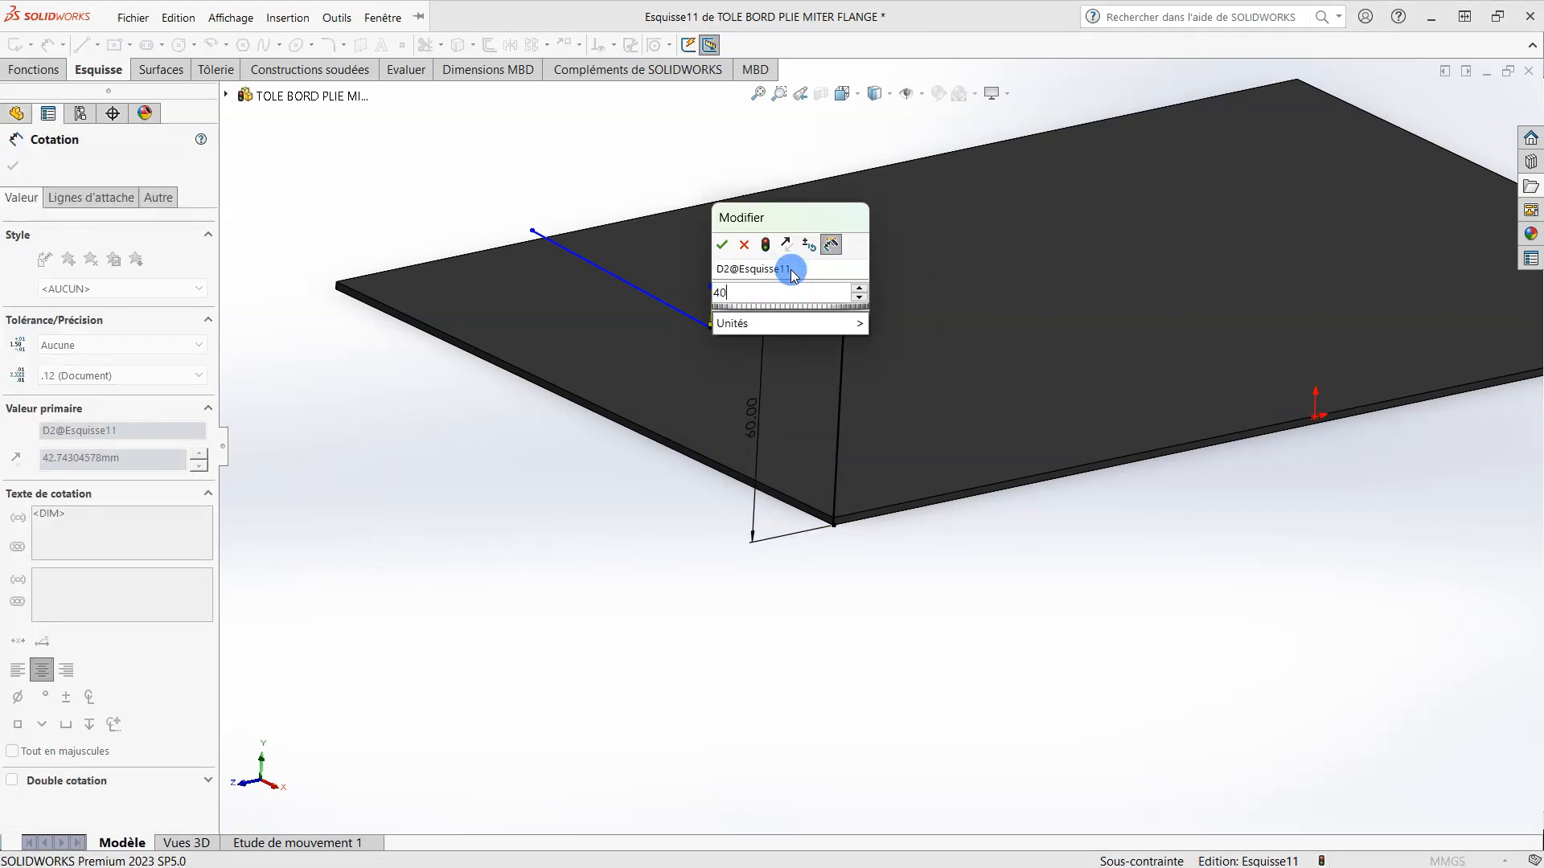
key(Return)
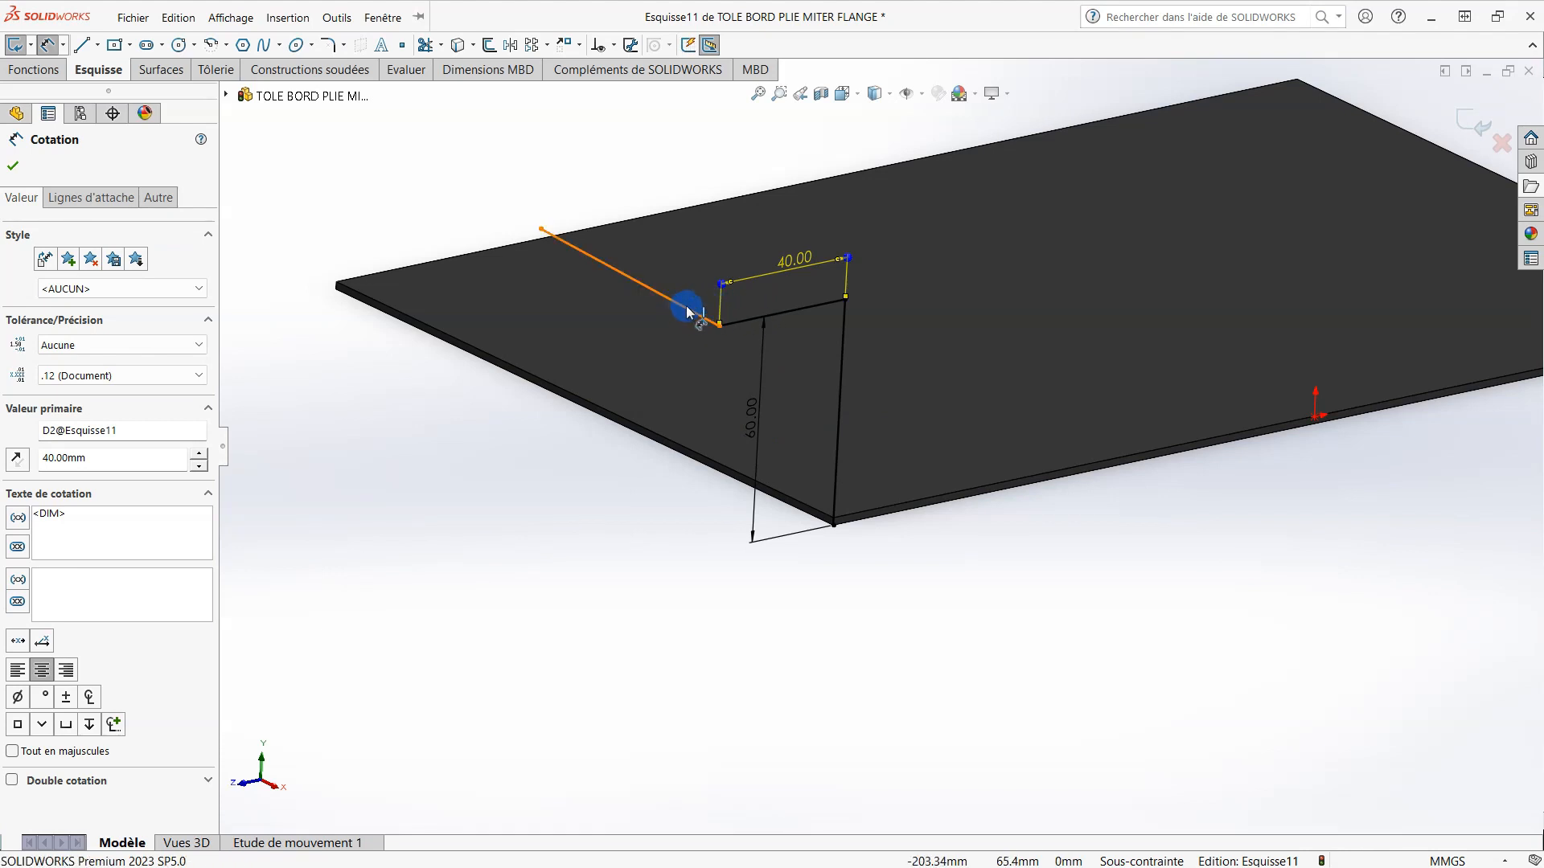
- Set the angle between the slanted line and the extension of the horizontal line to 45°
click(688, 311)
click(734, 322)
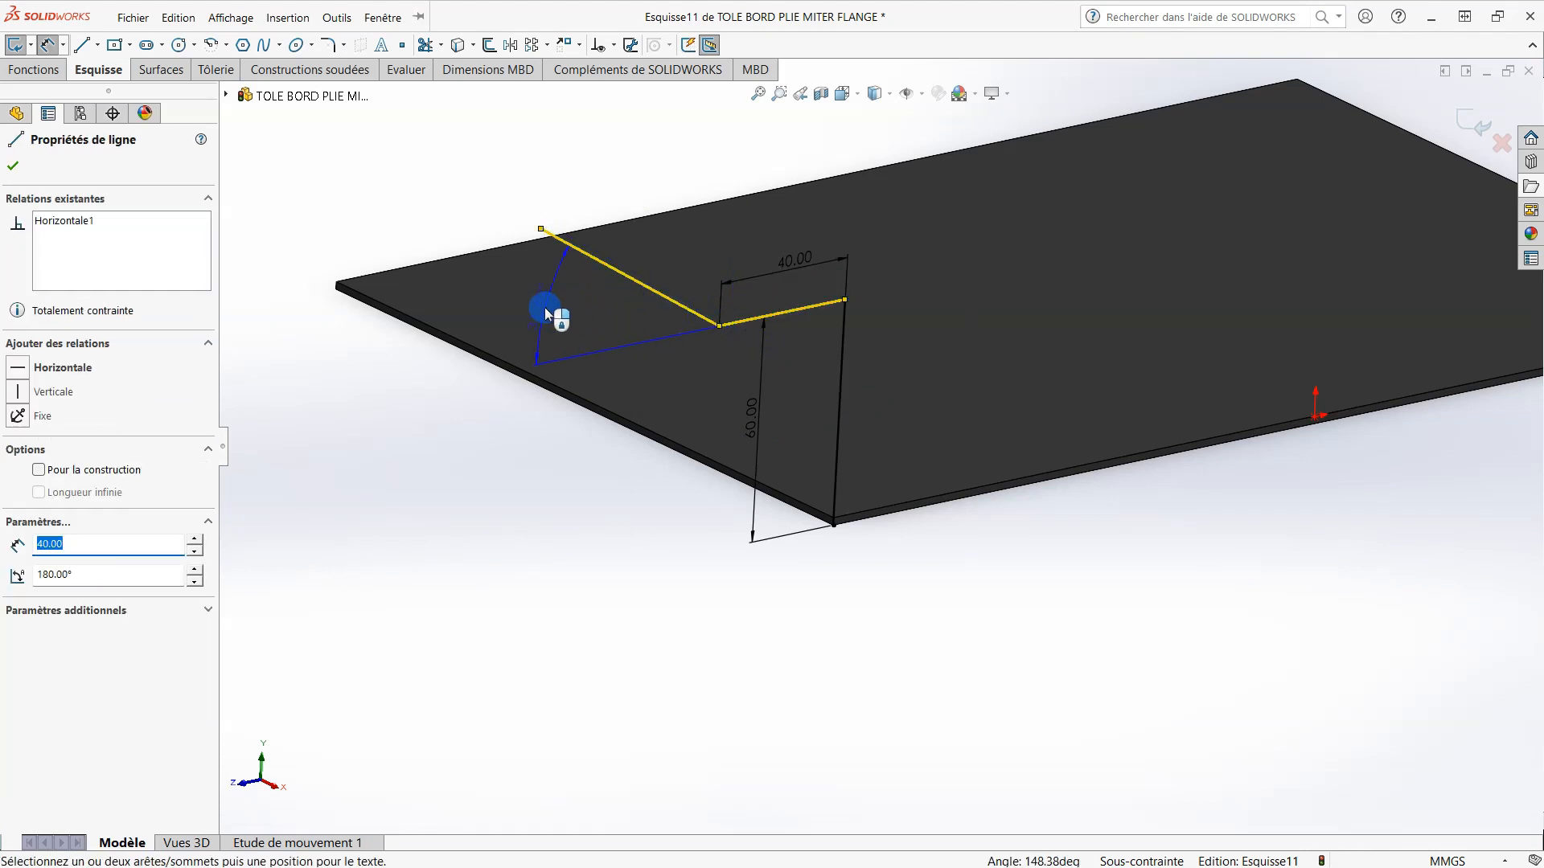
click(545, 314)
text(45)
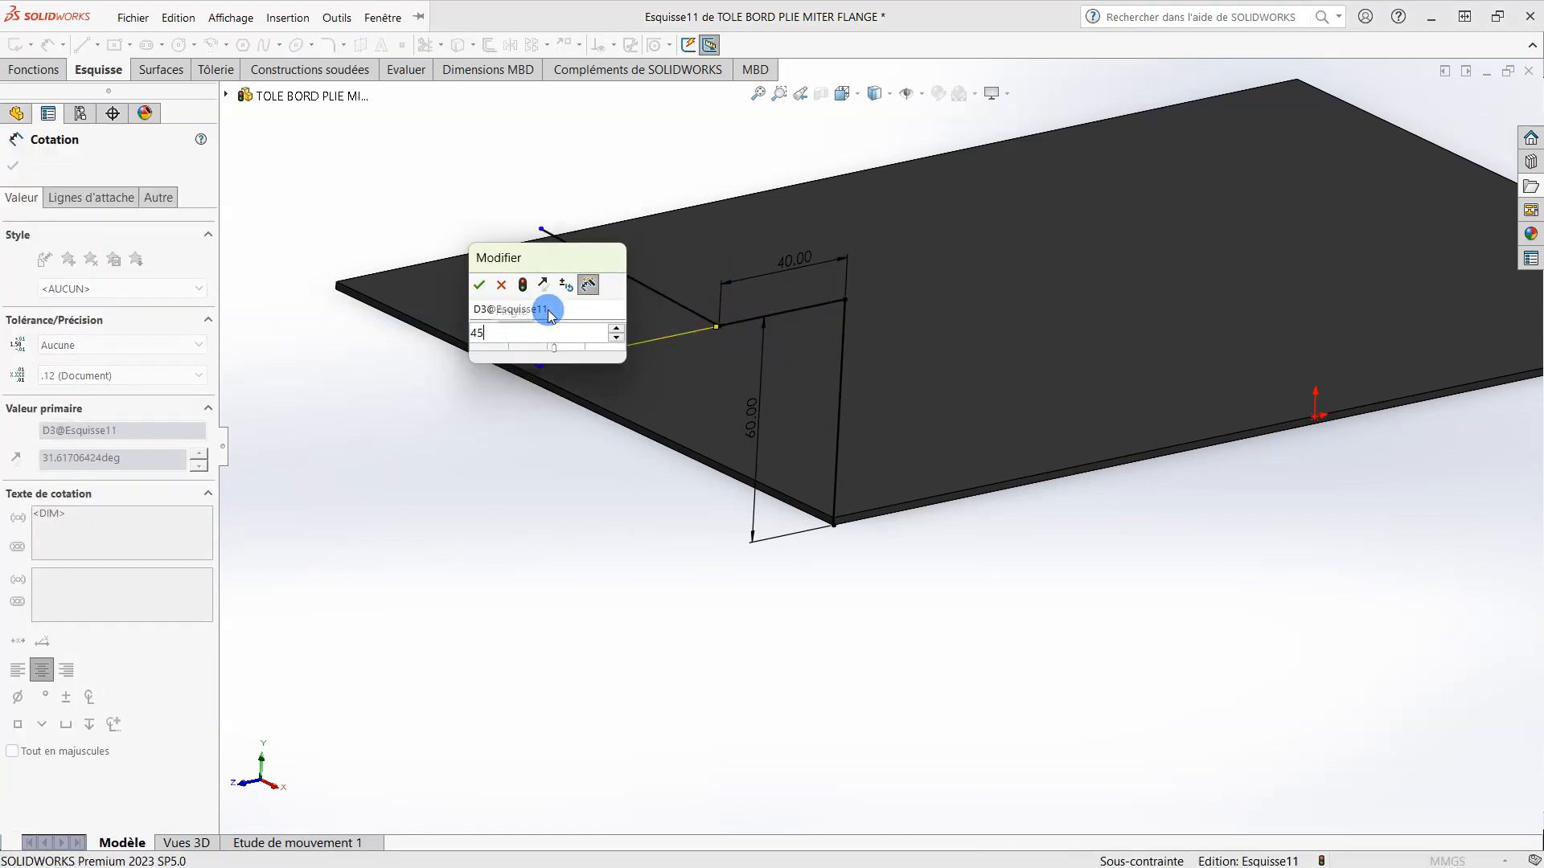
key(Return)
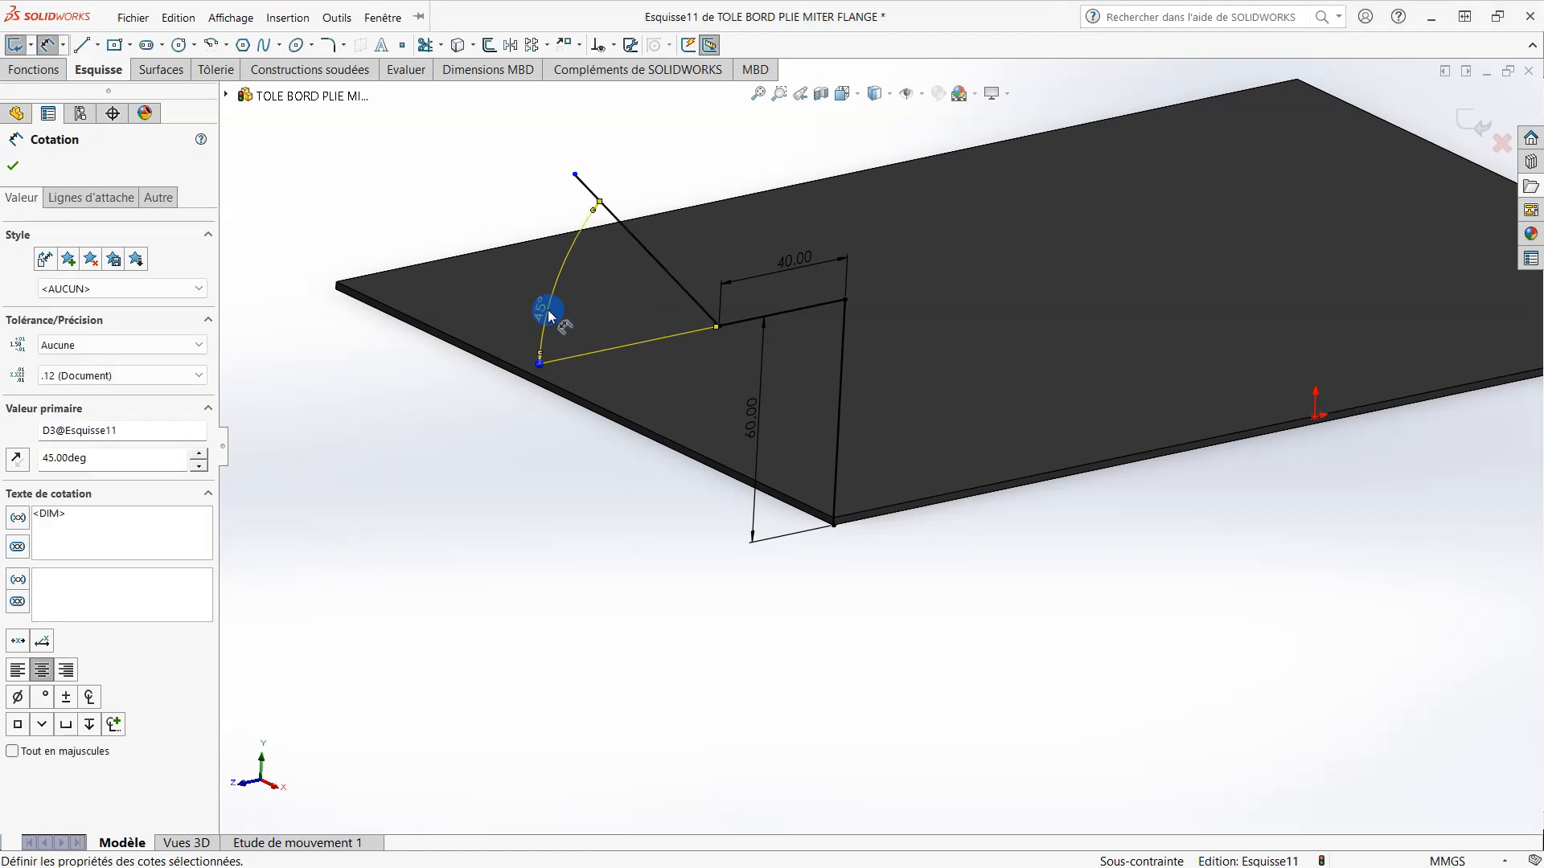
- Dimension the slanted line to 70 mm and exit the profile sketch into the Miter Flange settings
click(649, 250)
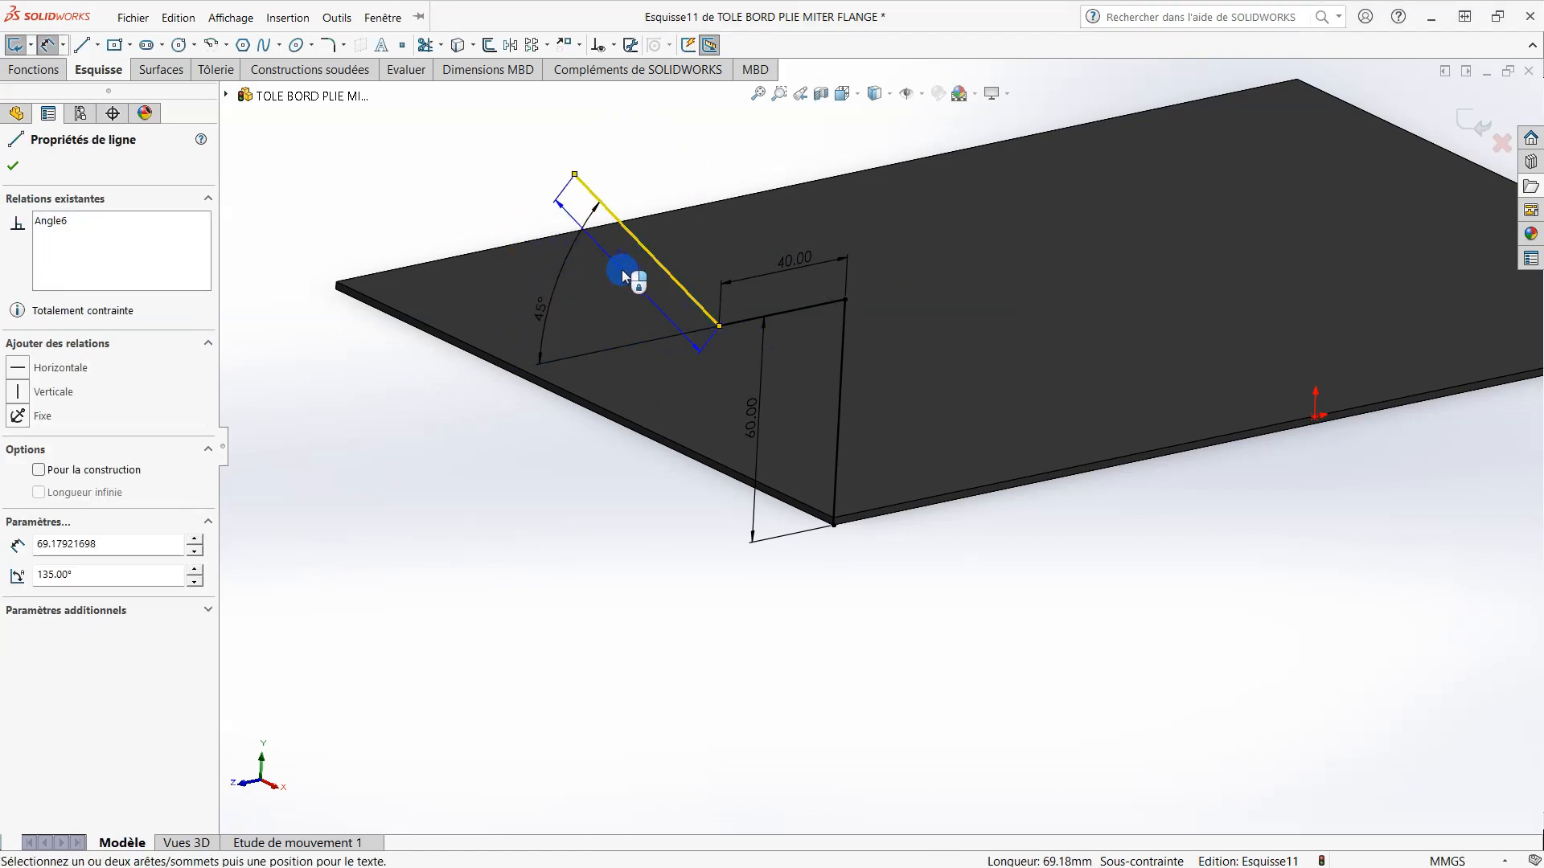
click(622, 269)
text(7)
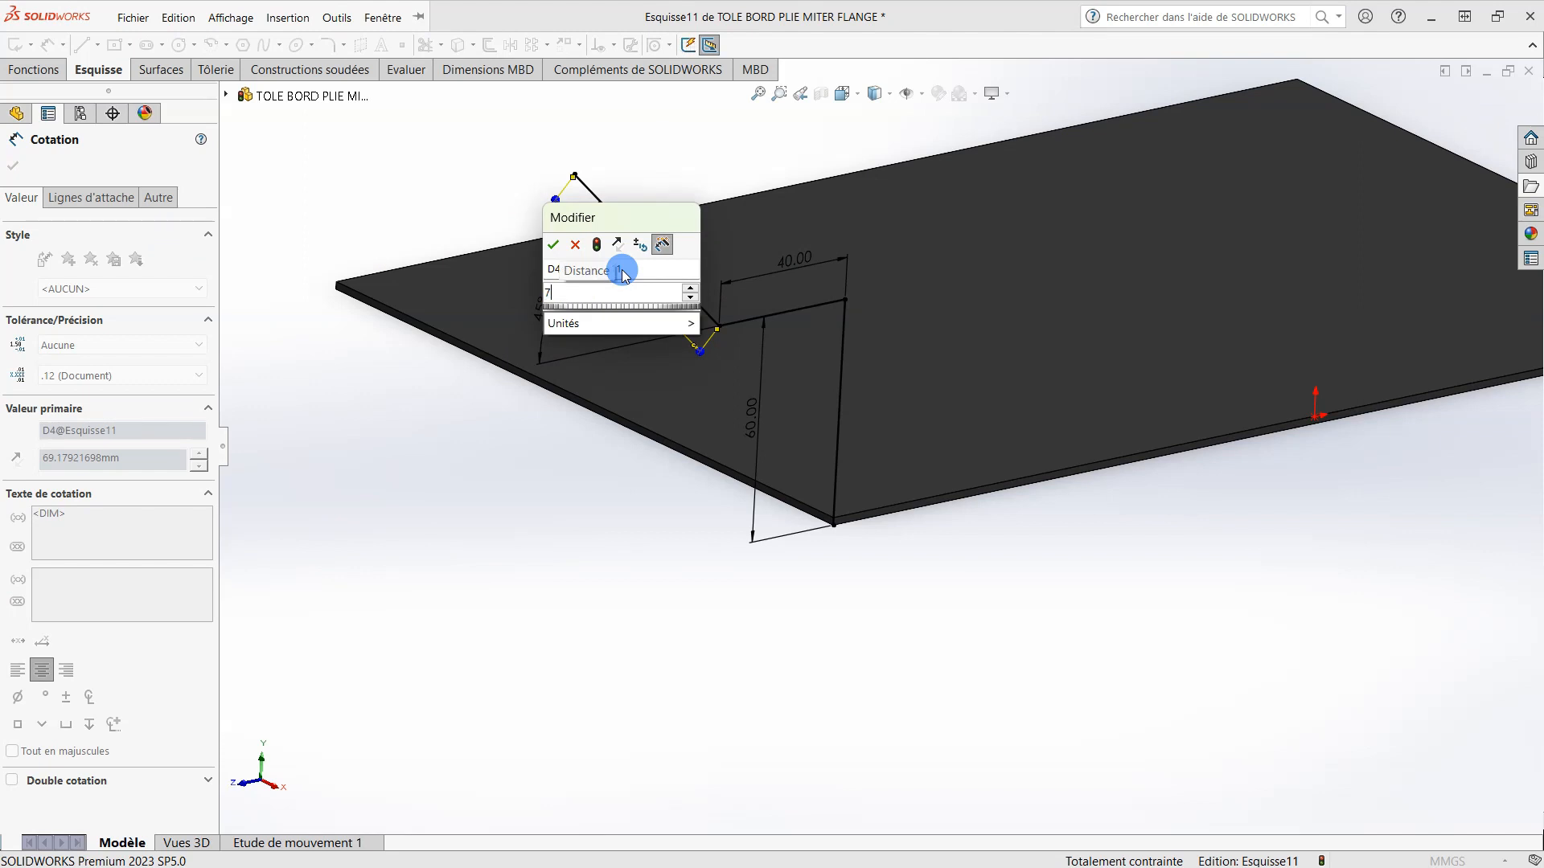
text(0)
key(Return)
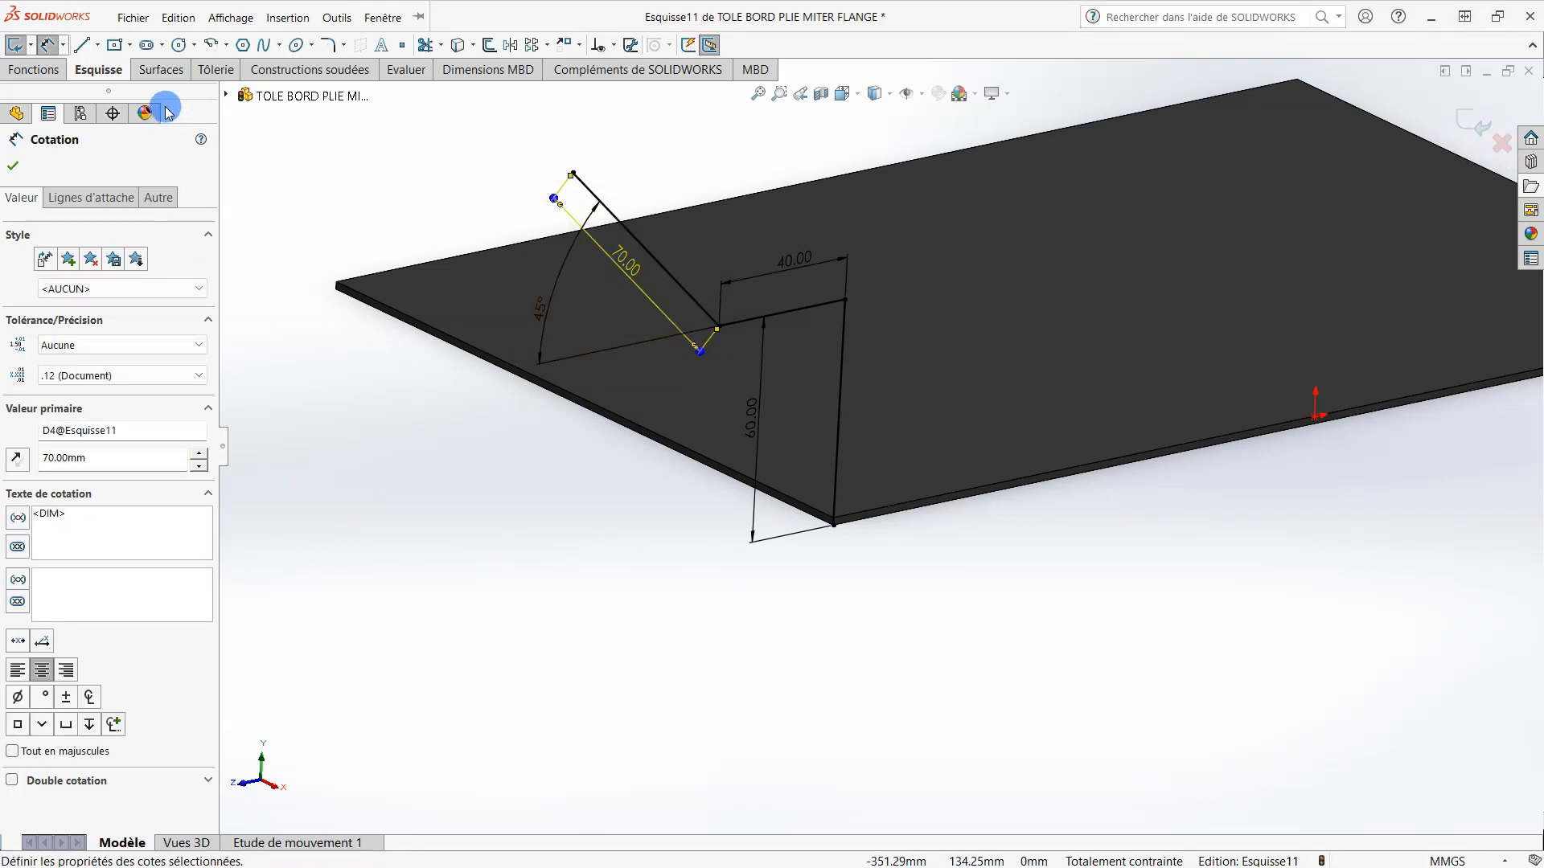
click(24, 169)
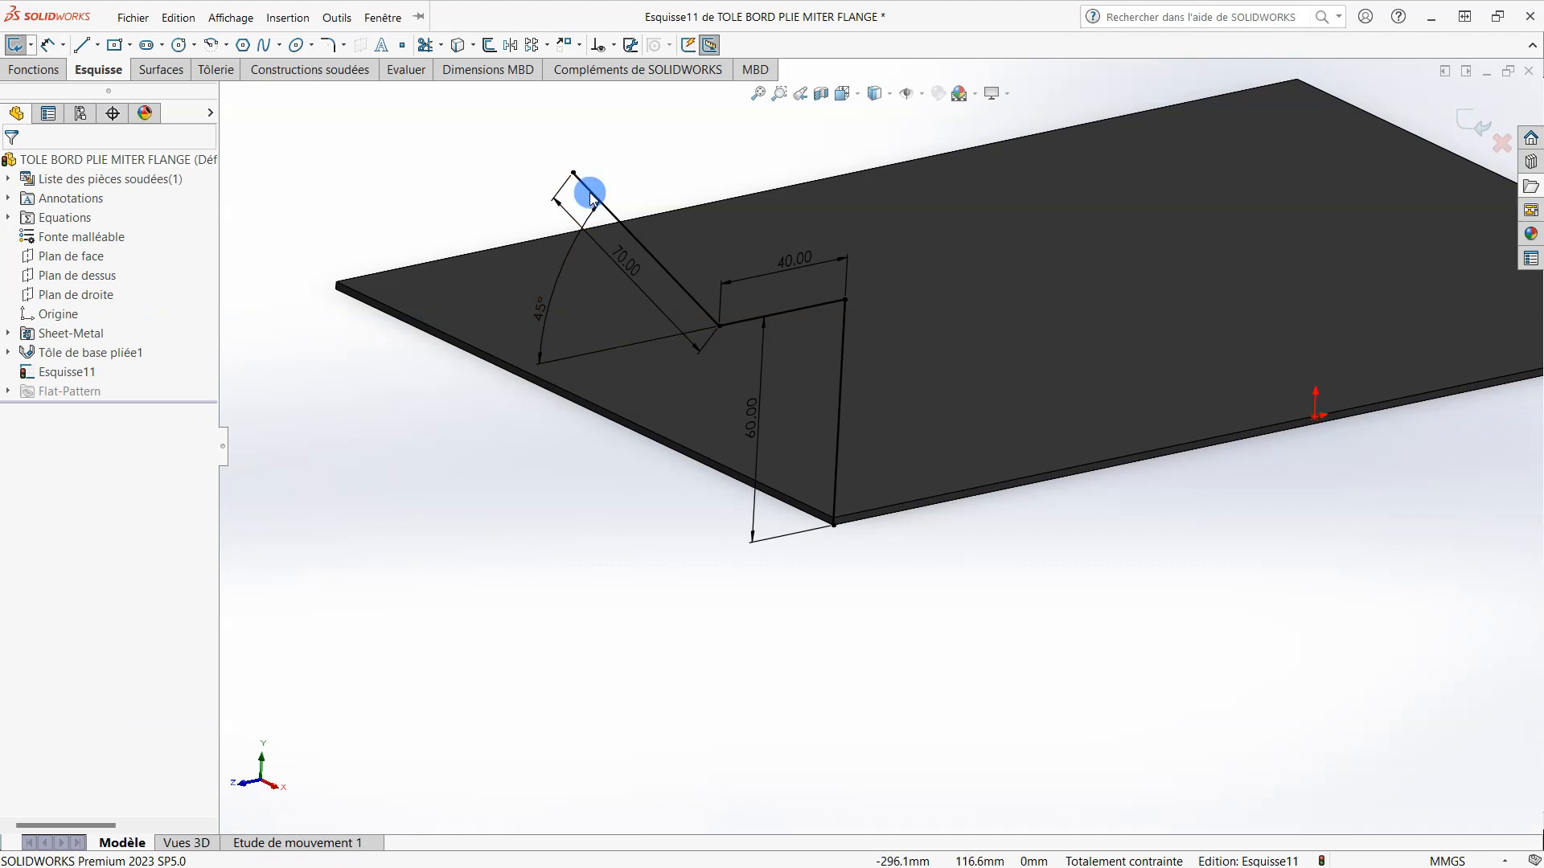
click(1475, 127)
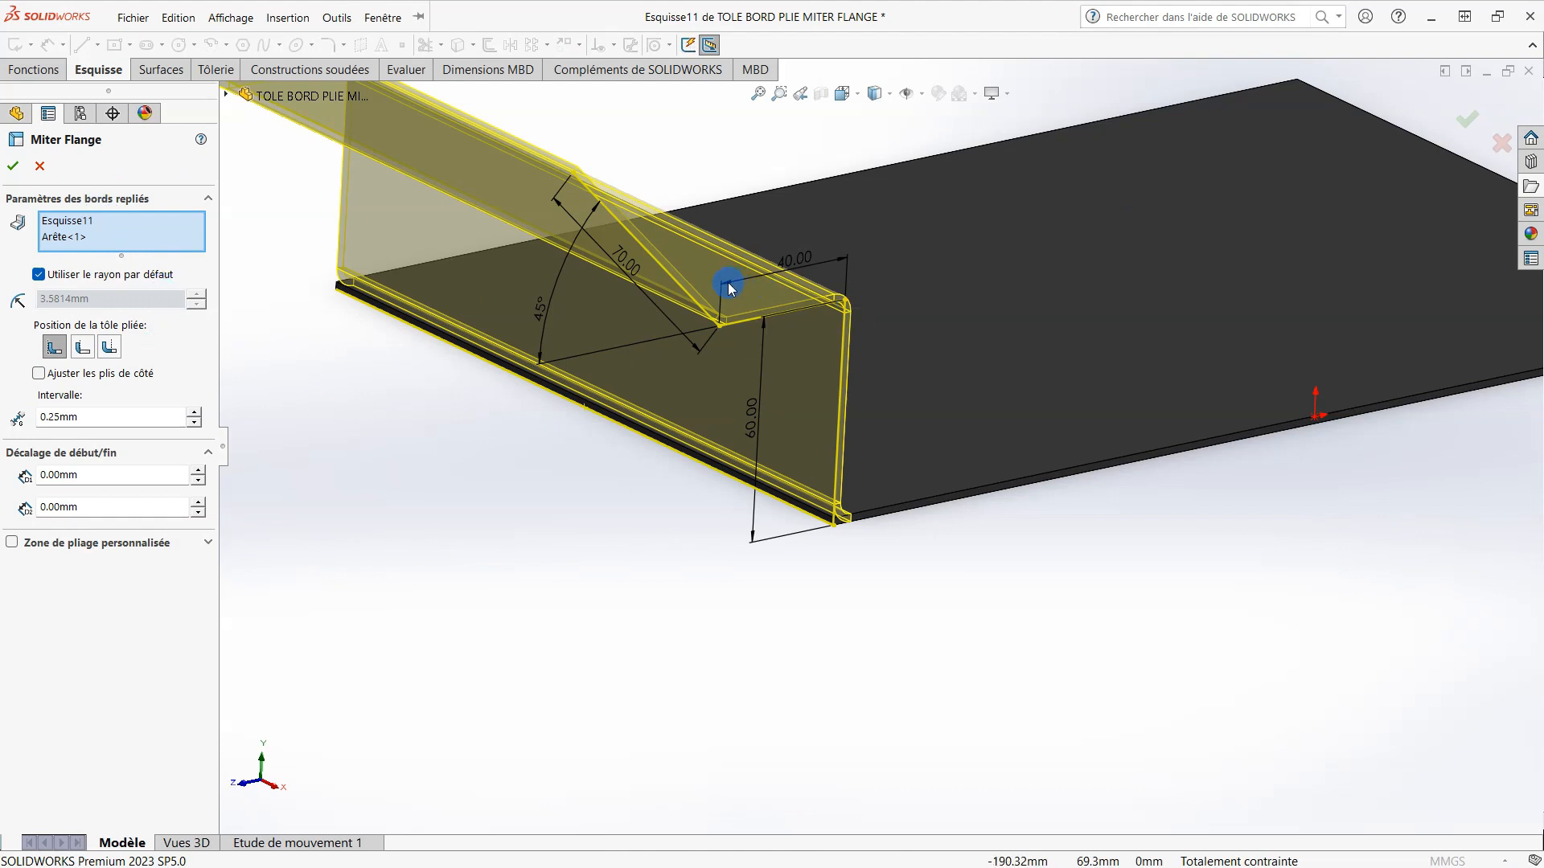
- Try the Material Outside flange position and return the miter flange to Material Inside
scroll(747, 316, up, 3)
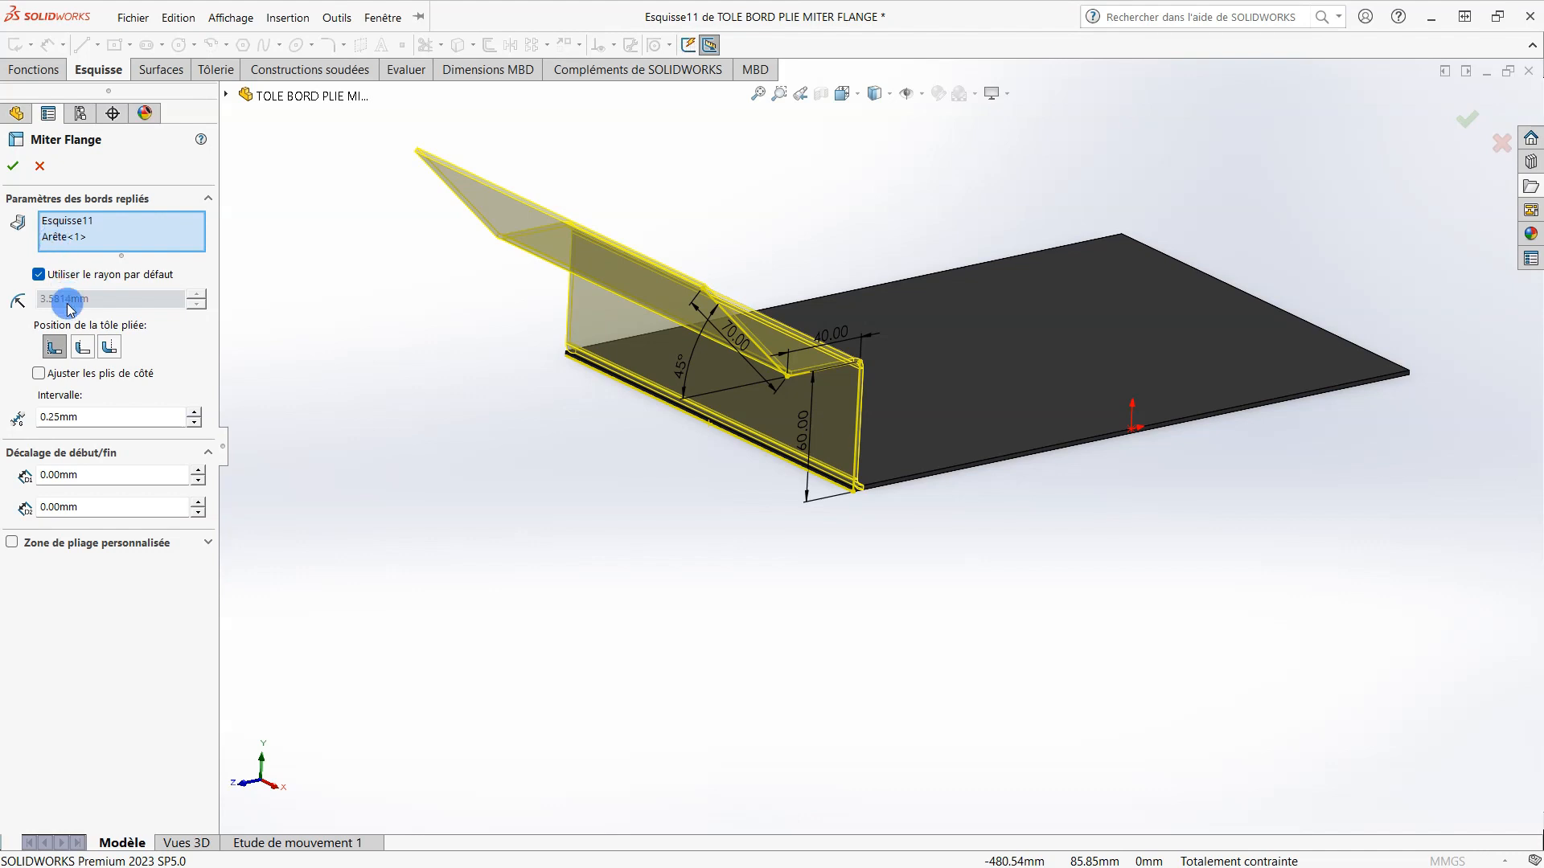
click(70, 354)
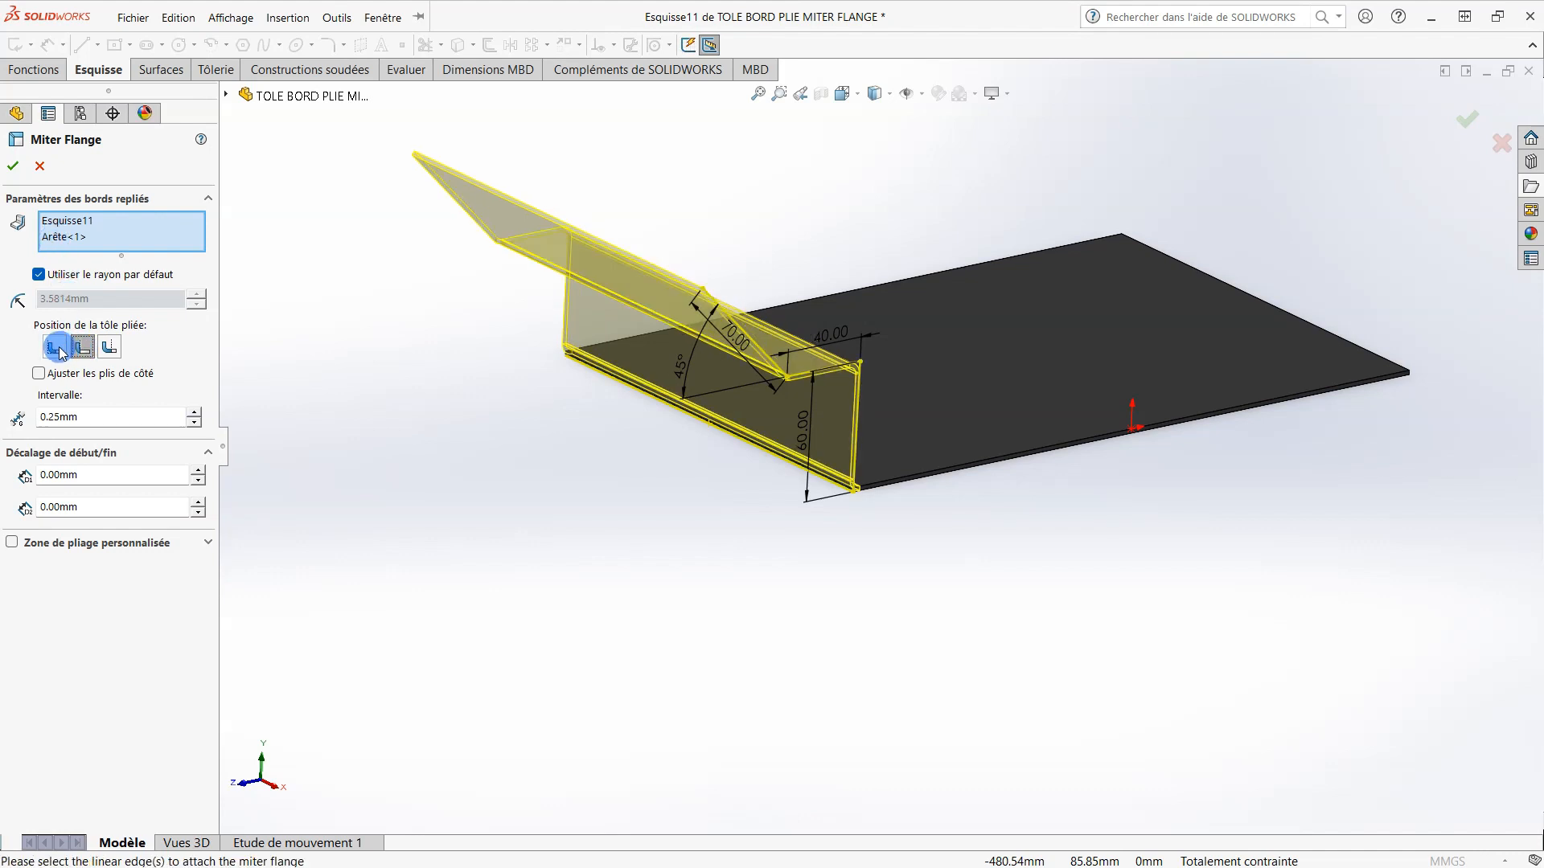
click(108, 347)
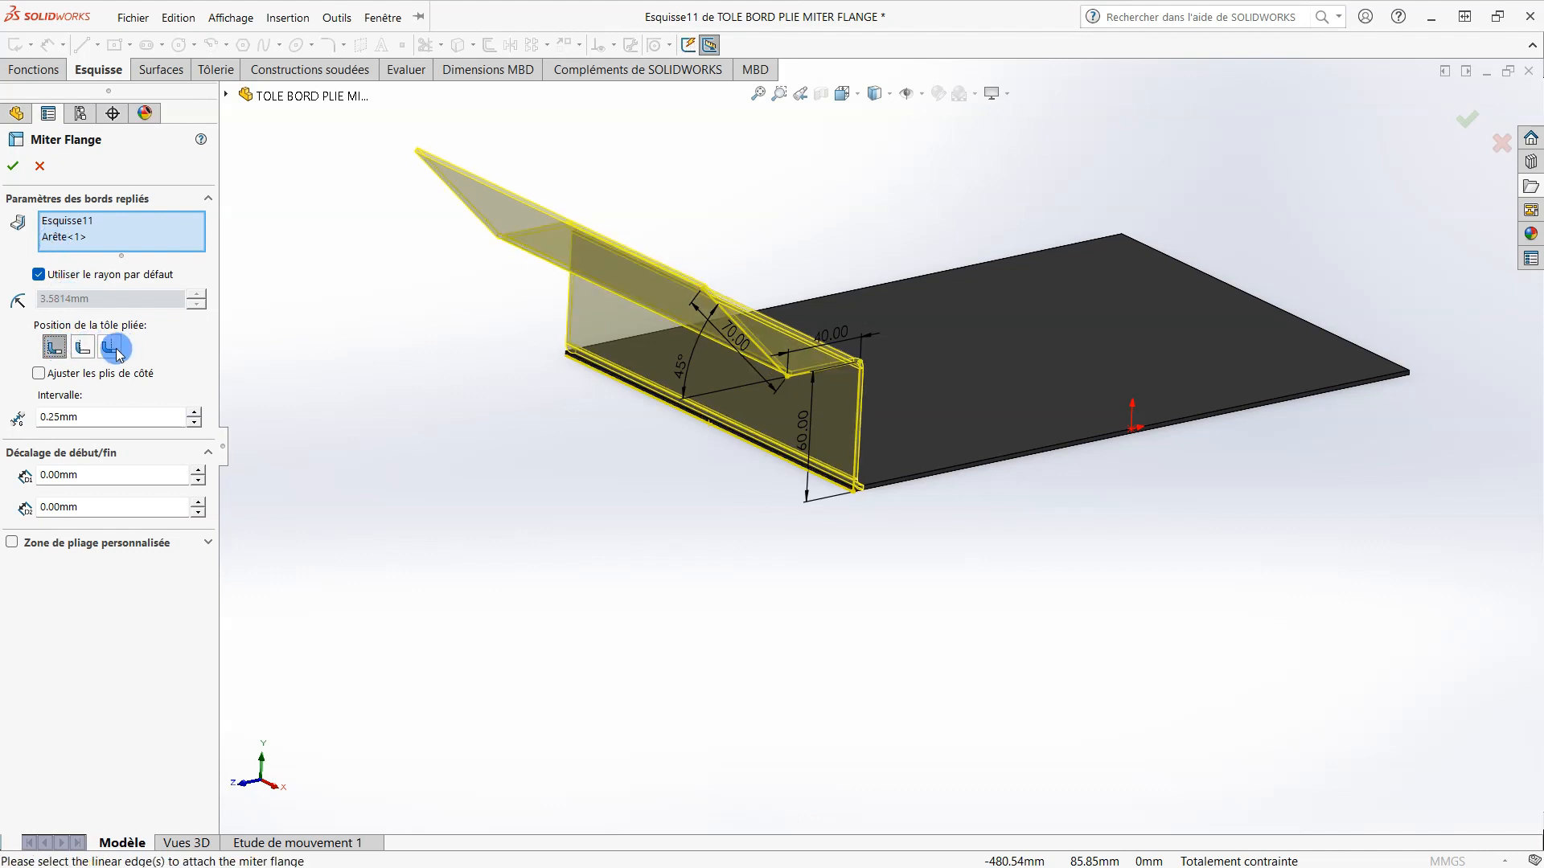
click(64, 375)
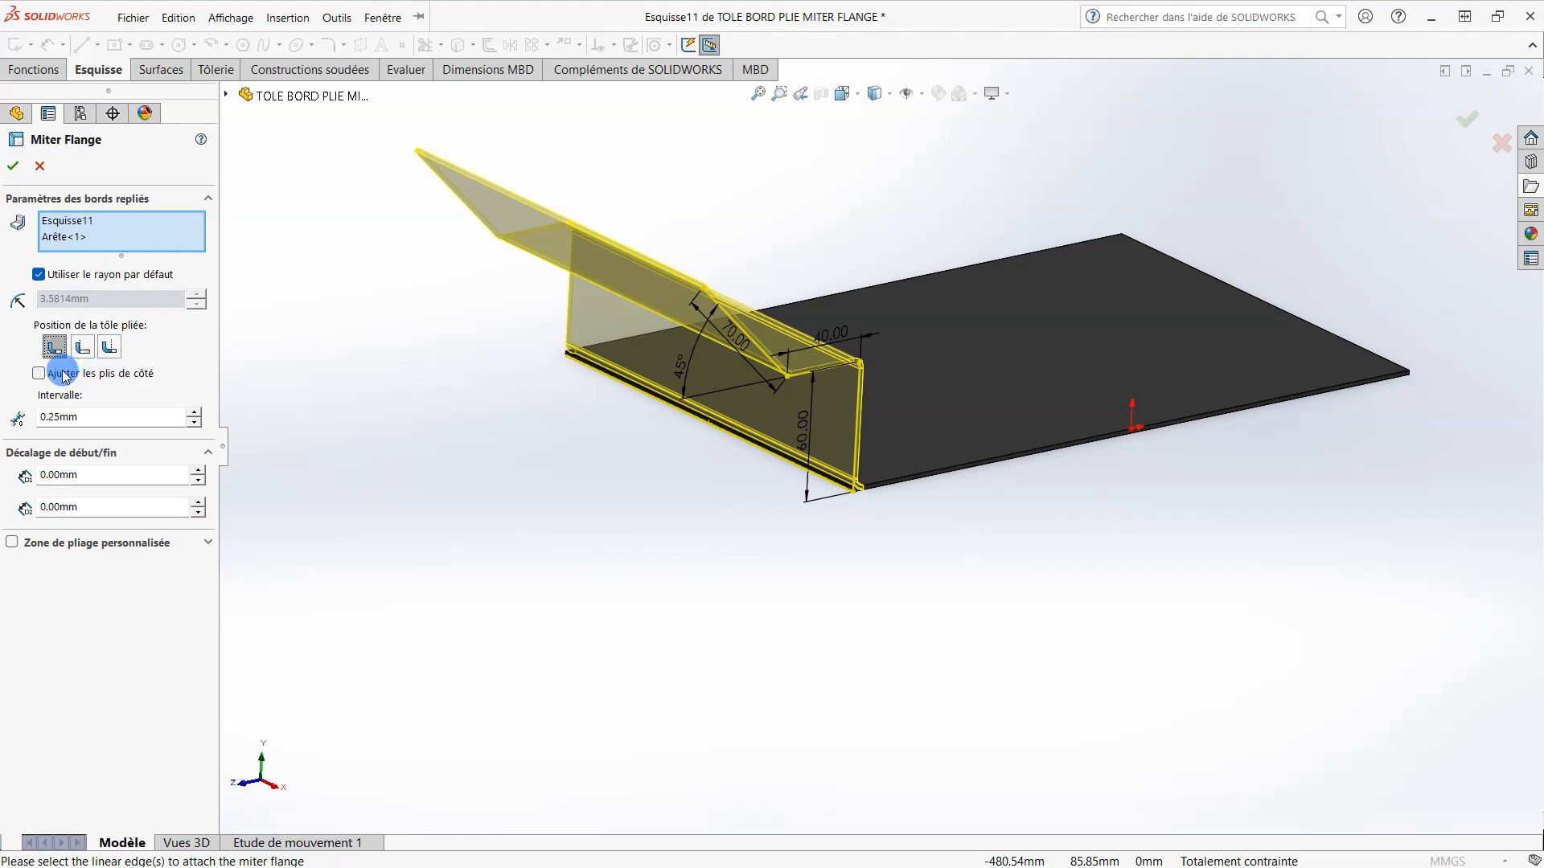
click(64, 547)
click(67, 546)
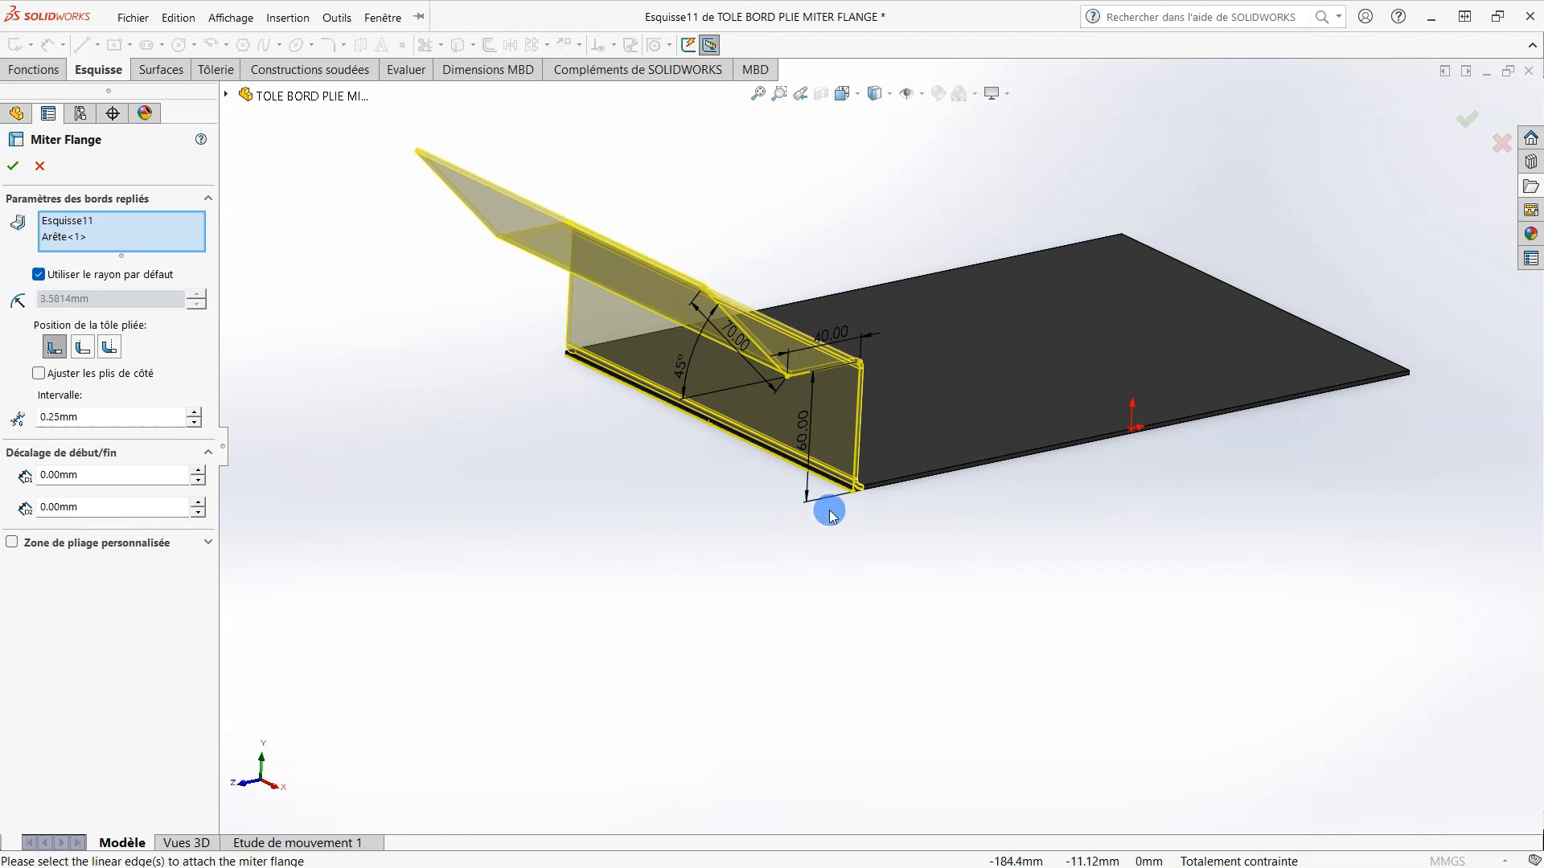
- Add the plate's adjacent long lower edge and the opposite short lower edge to the miter flange
click(116, 243)
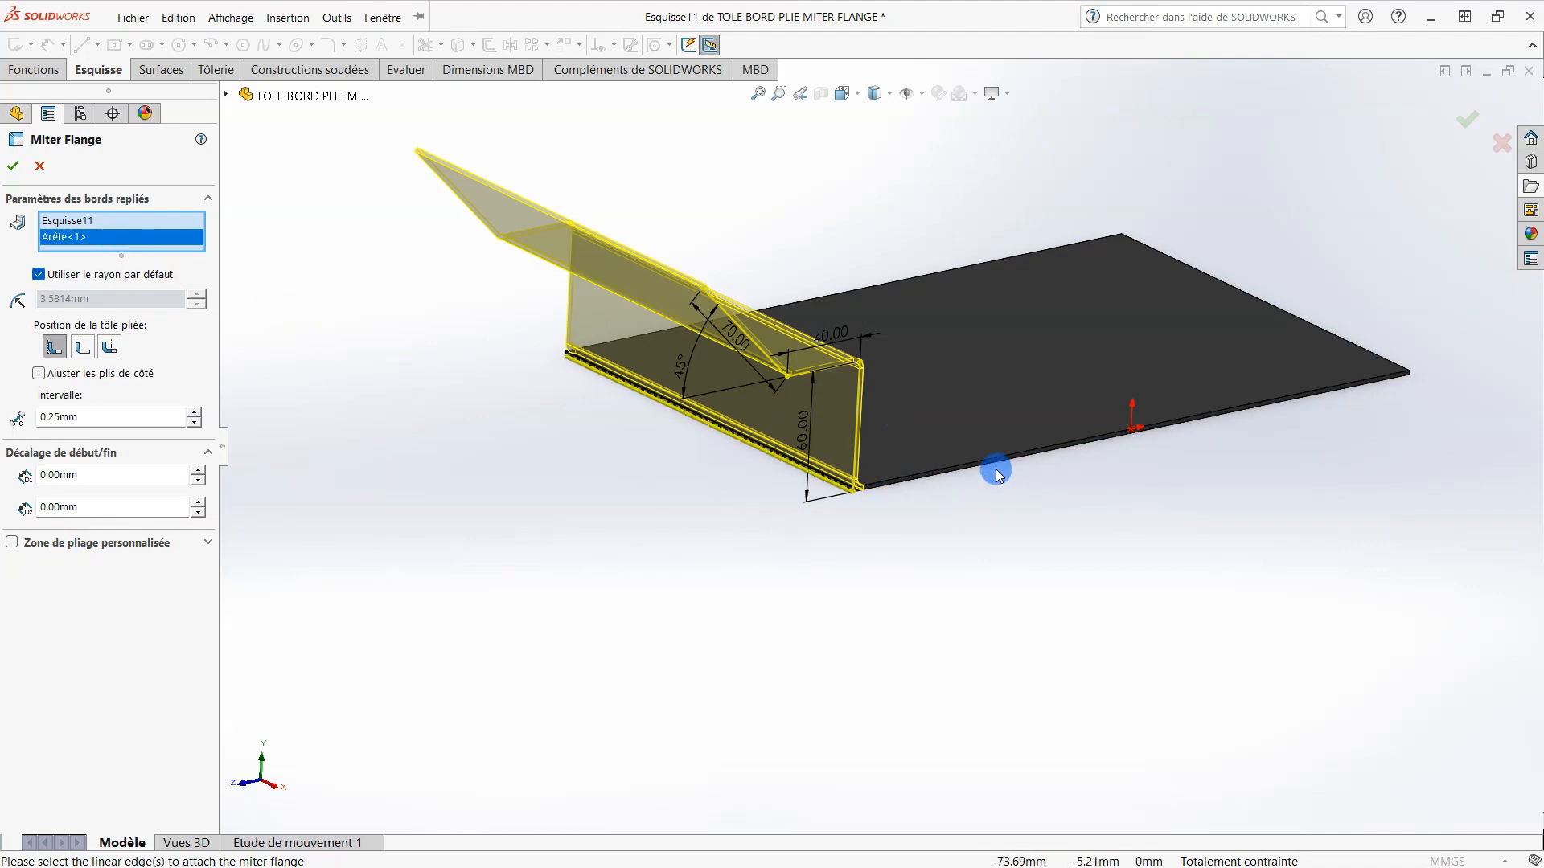
scroll(1001, 471, down, 4)
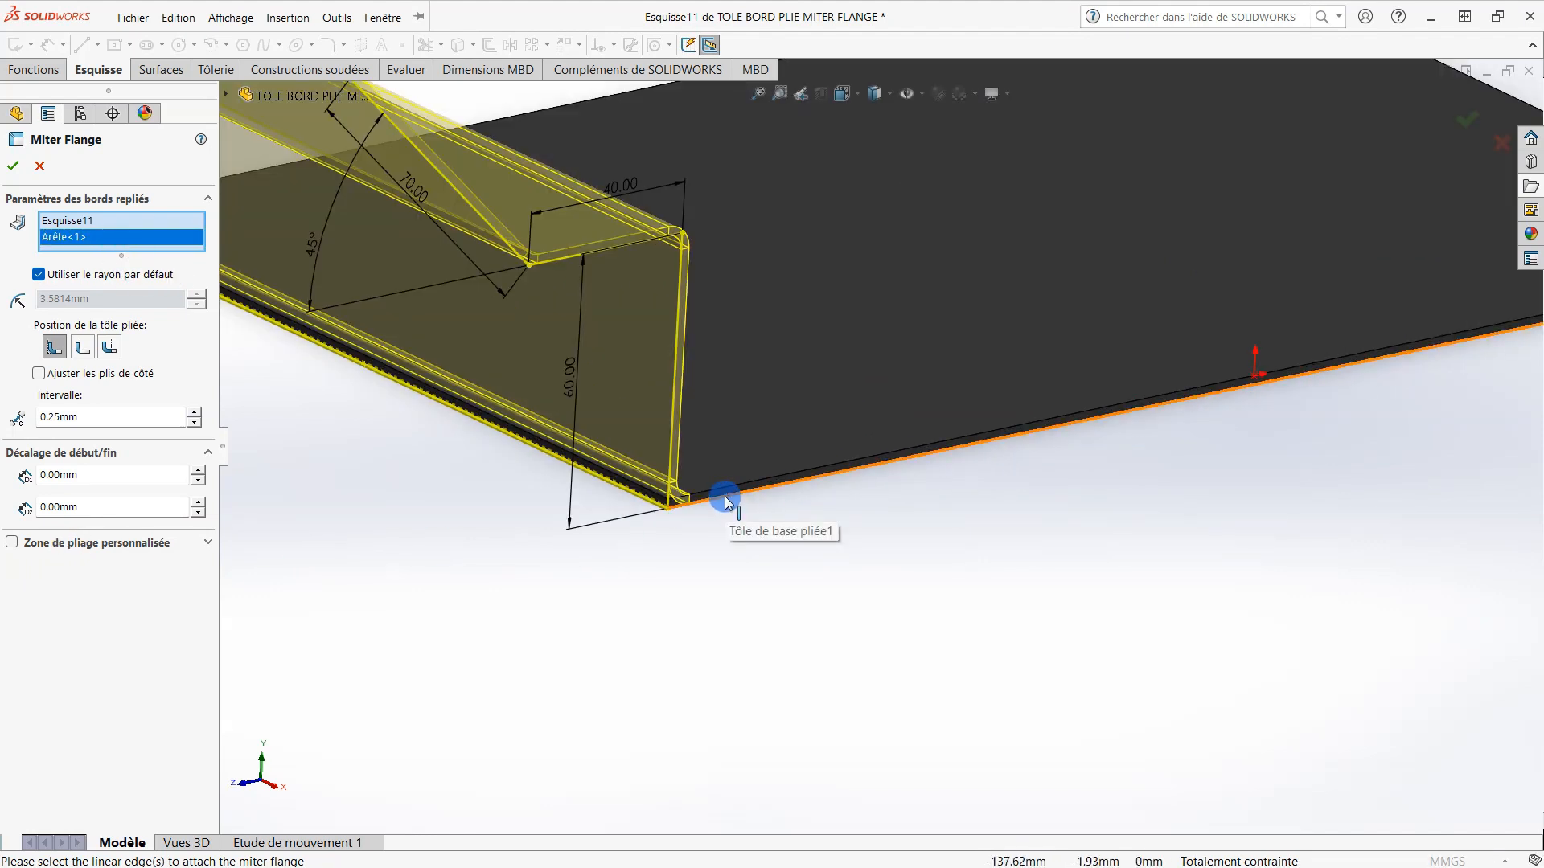
click(728, 503)
scroll(1001, 400, up, 4)
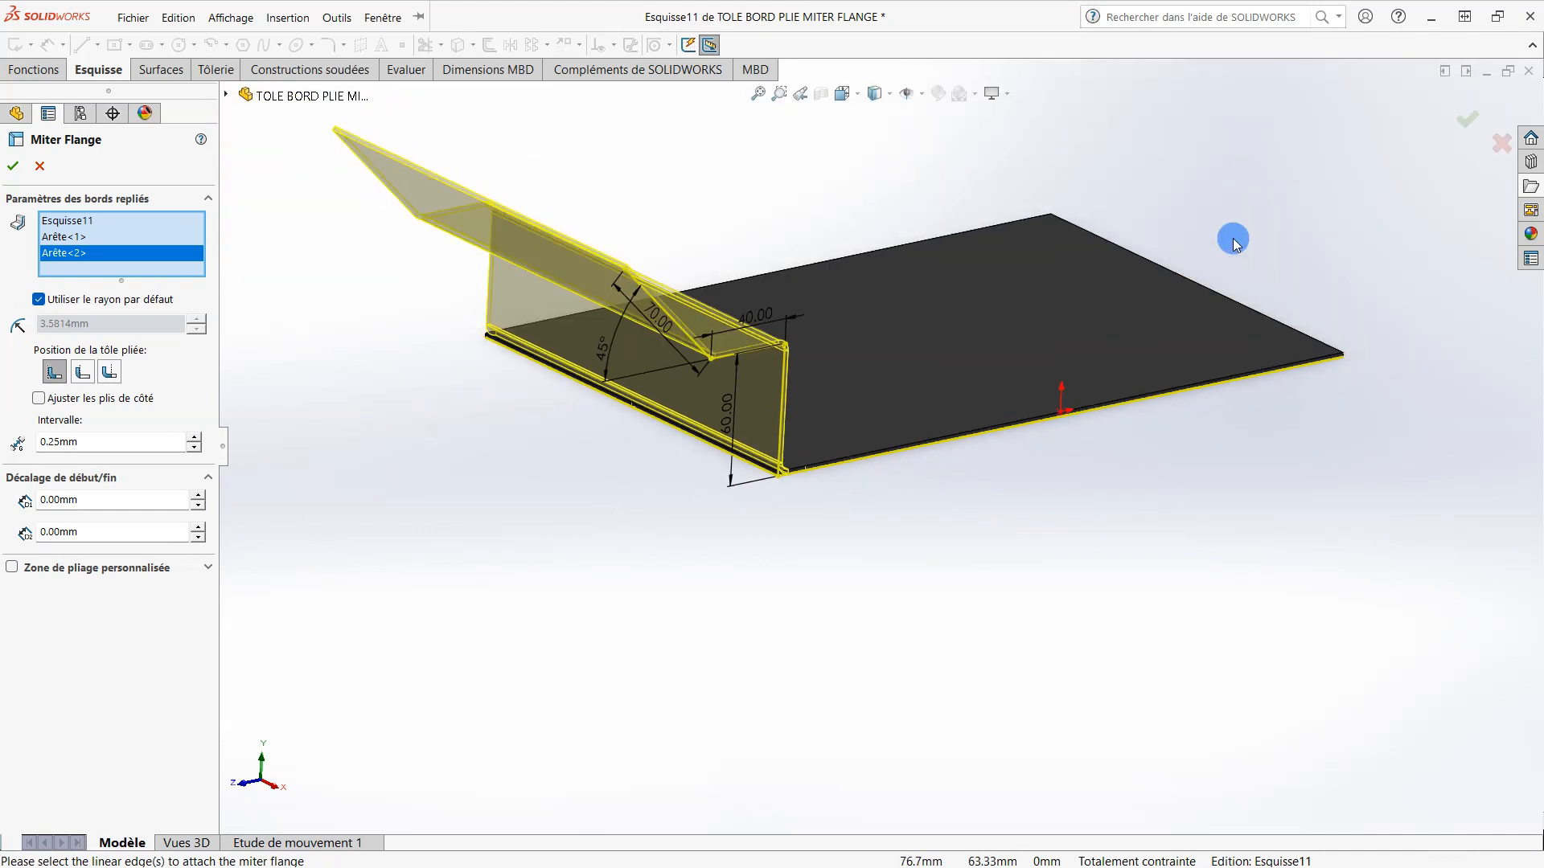
middle_drag(1245, 291, 1010, 323)
scroll(1261, 345, down, 2)
scroll(1261, 345, down, 3)
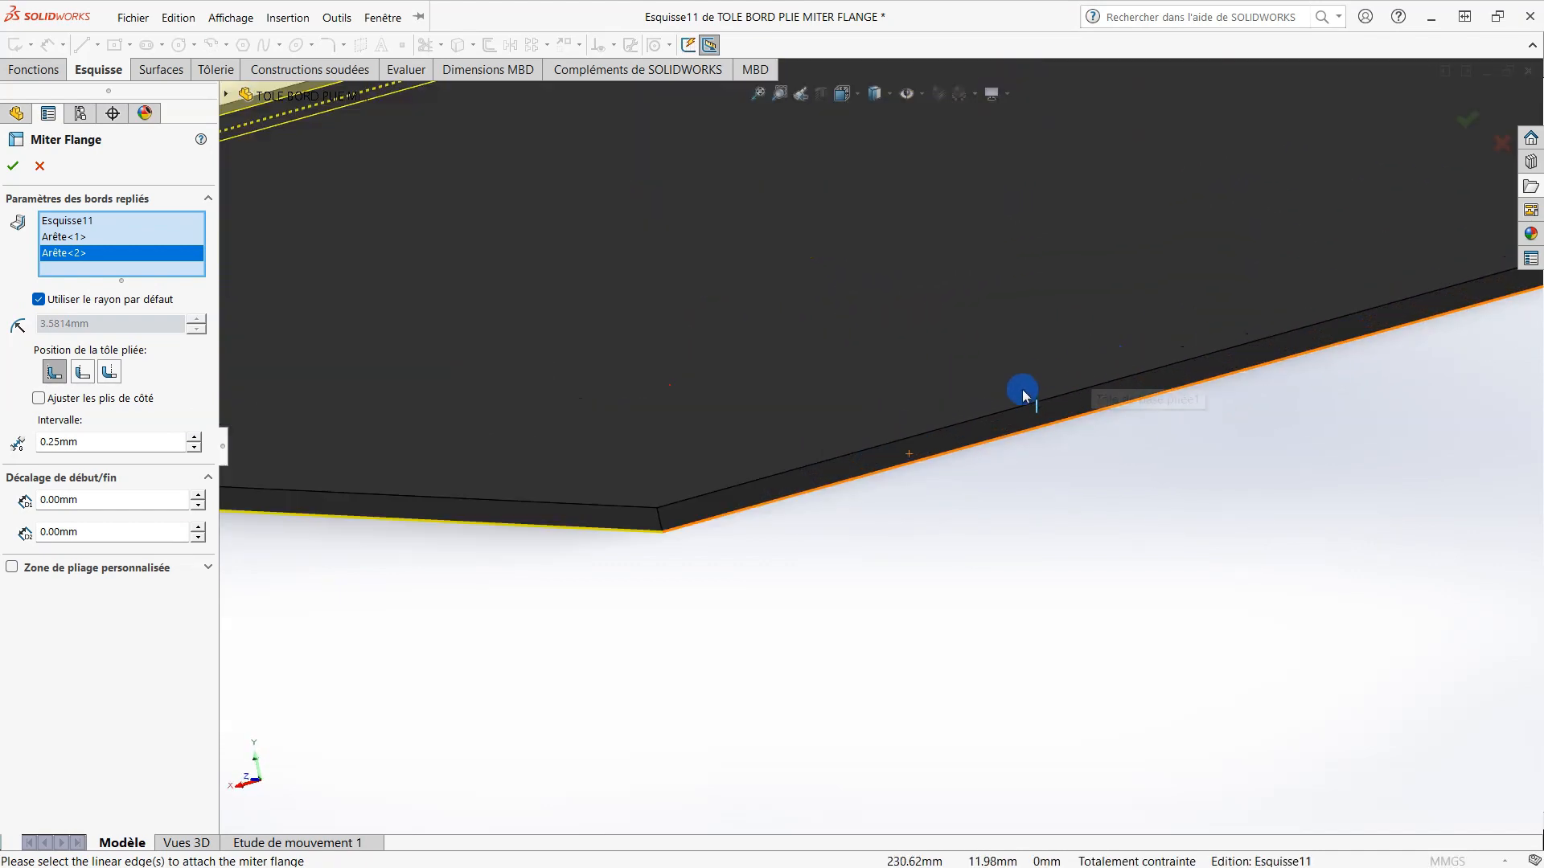
click(1001, 441)
scroll(1065, 327, up, 8)
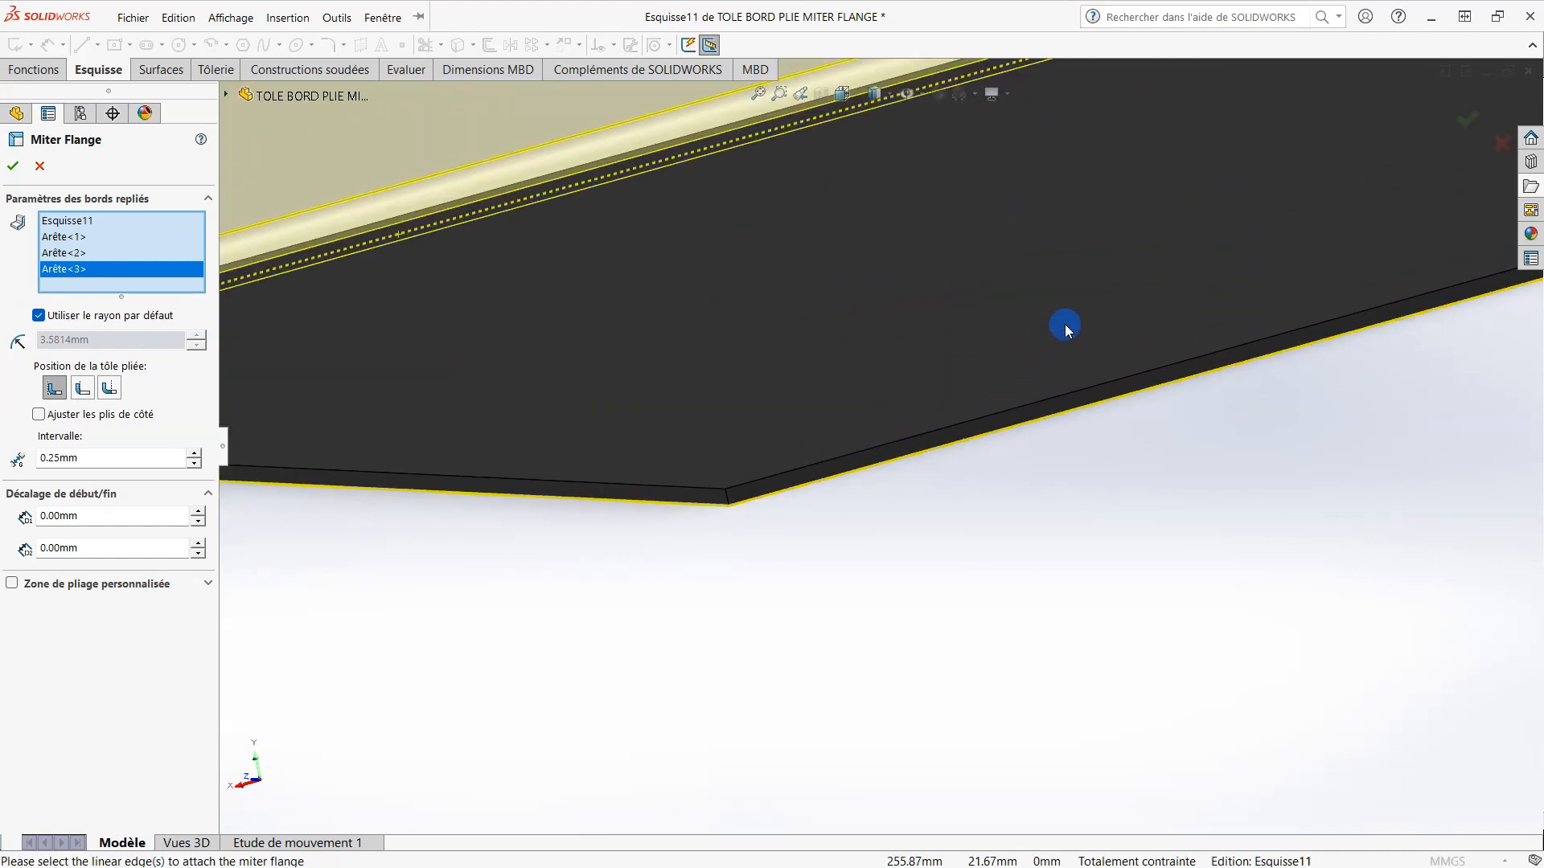
- Add the remaining long lower edge so the miter flange follows all four sides, and create the flange
middle_drag(1227, 312, 793, 460)
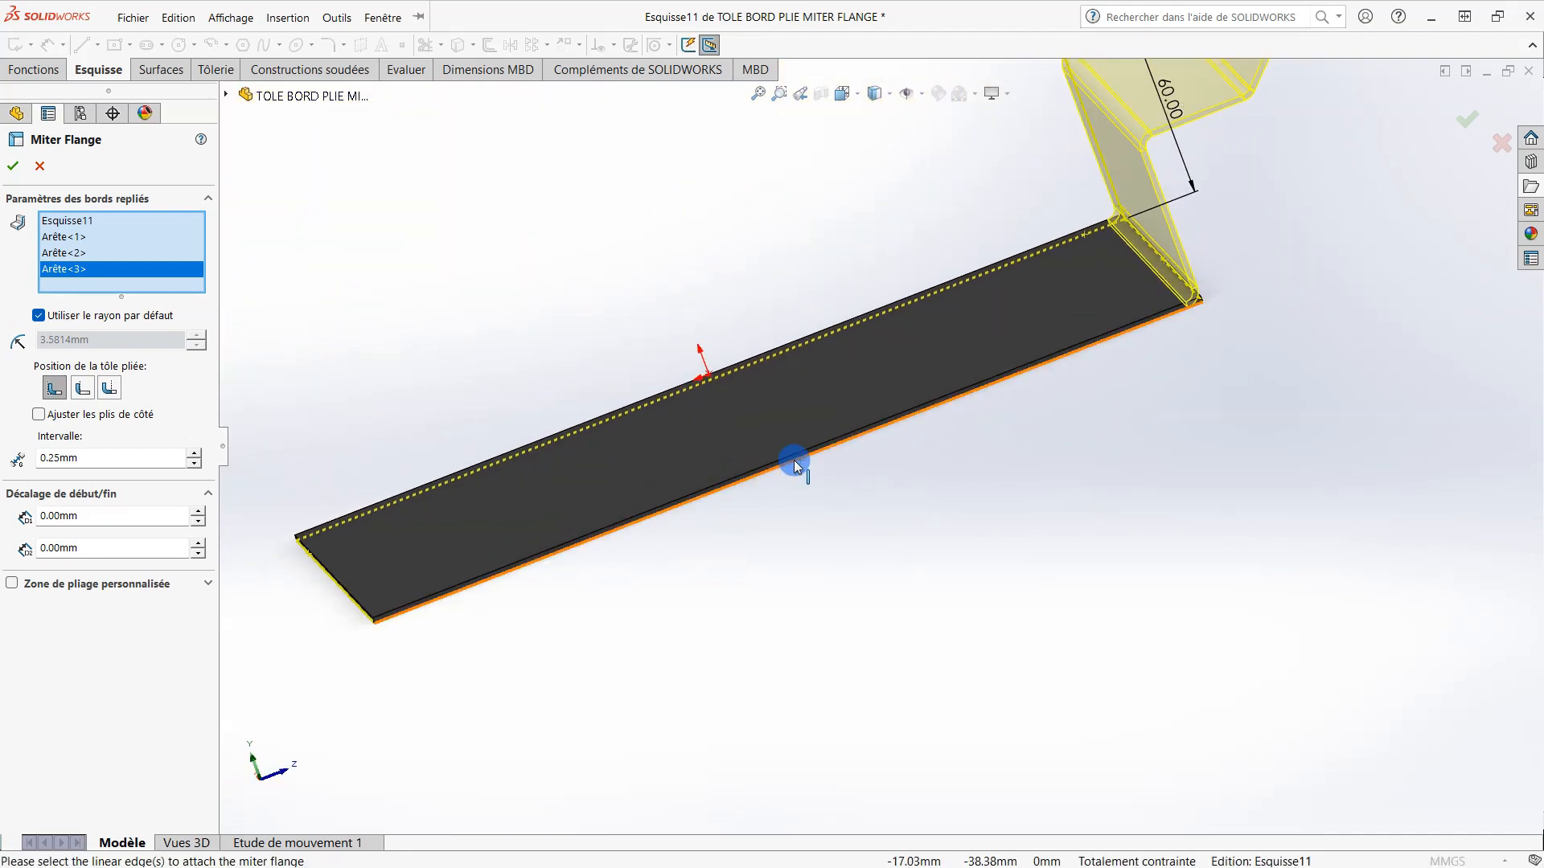
click(793, 463)
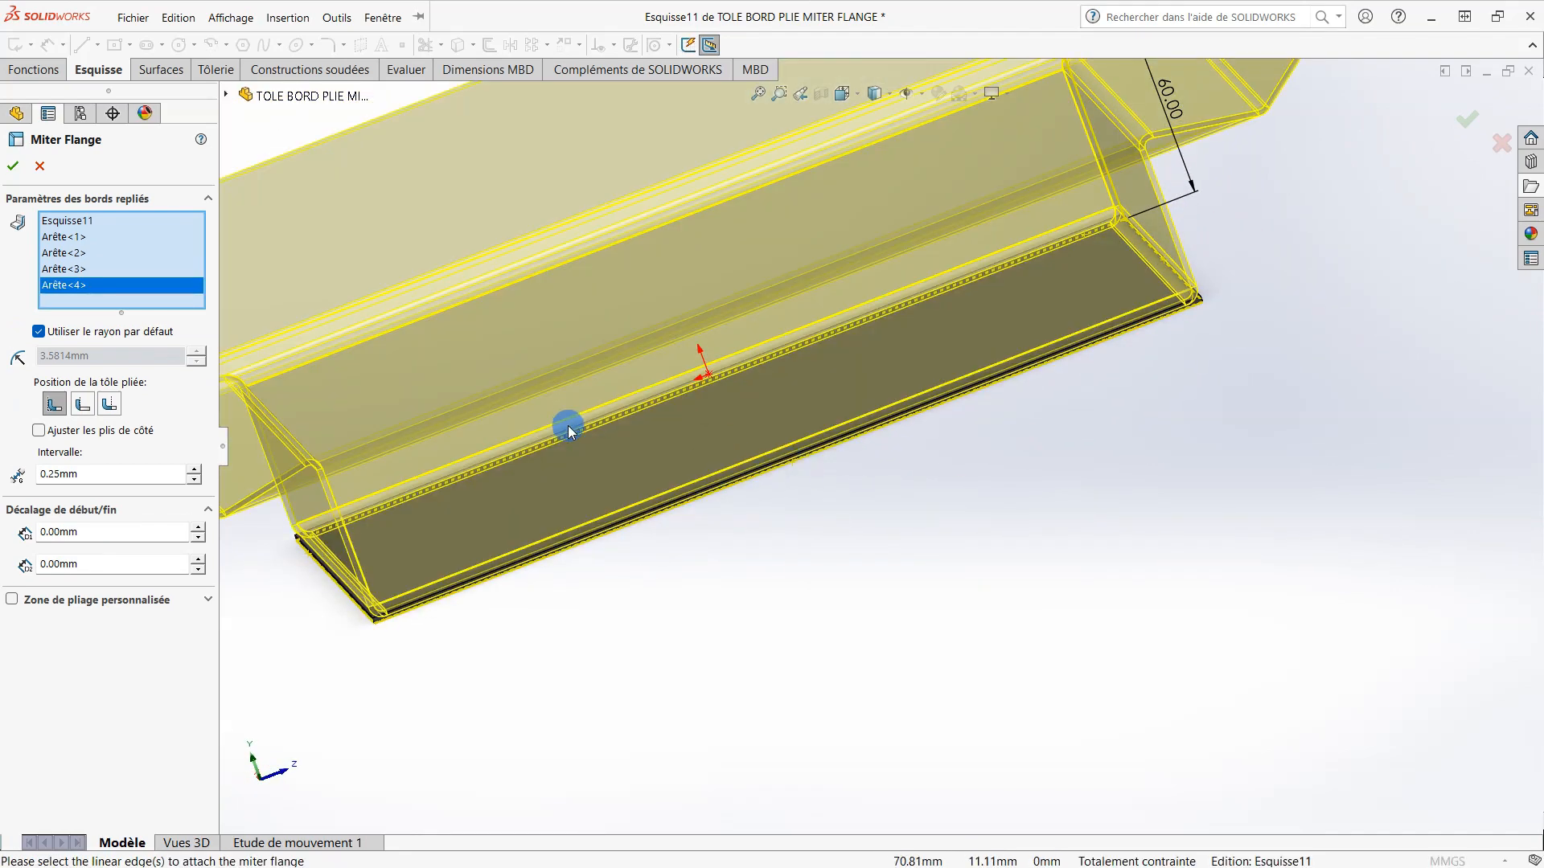
scroll(555, 438, up, 6)
middle_drag(547, 469, 848, 527)
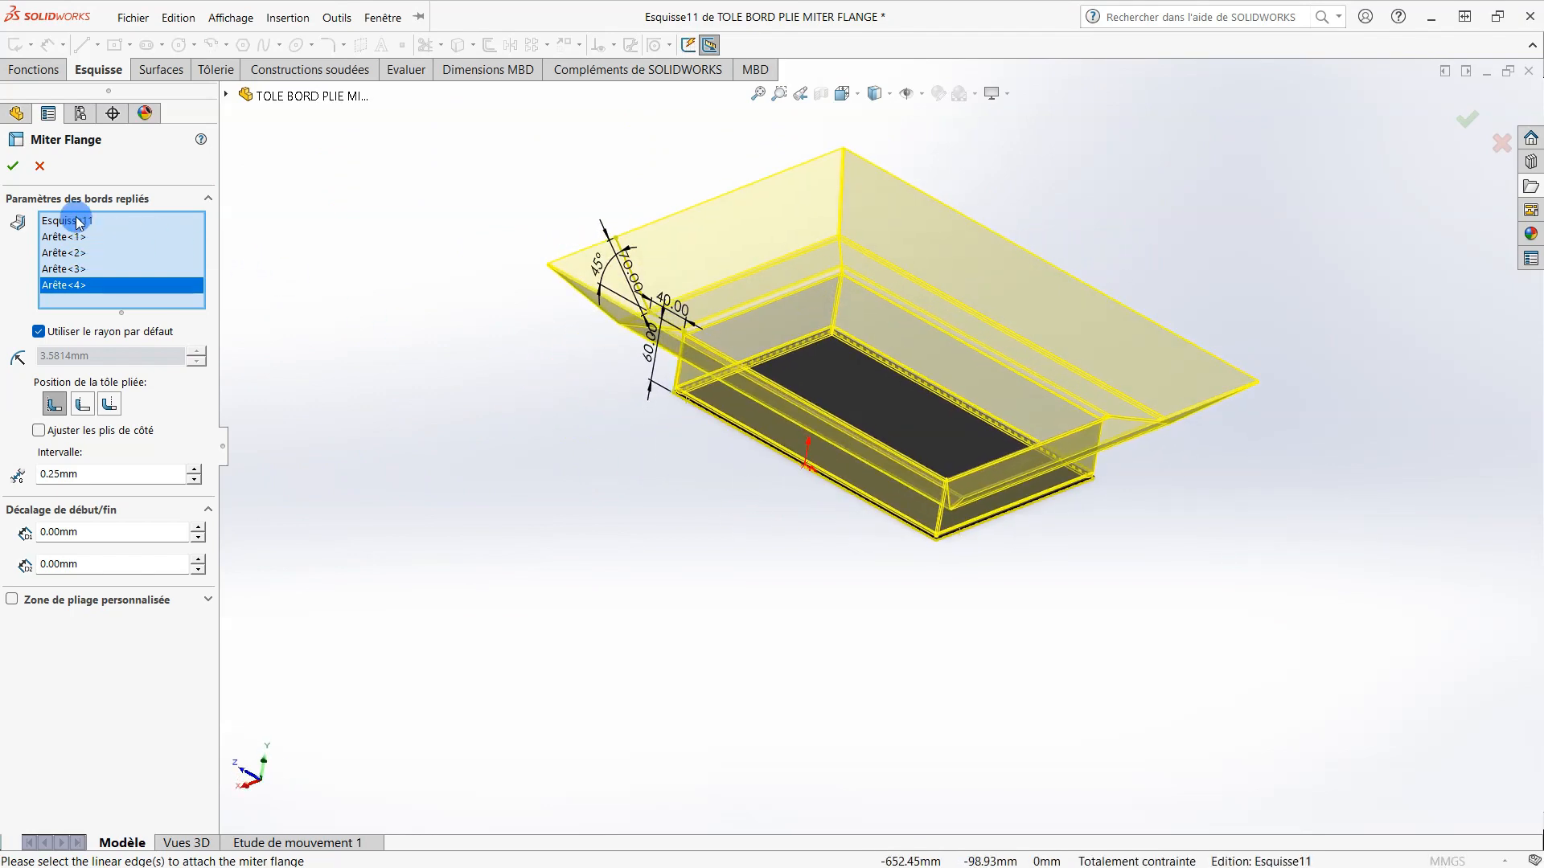
click(14, 168)
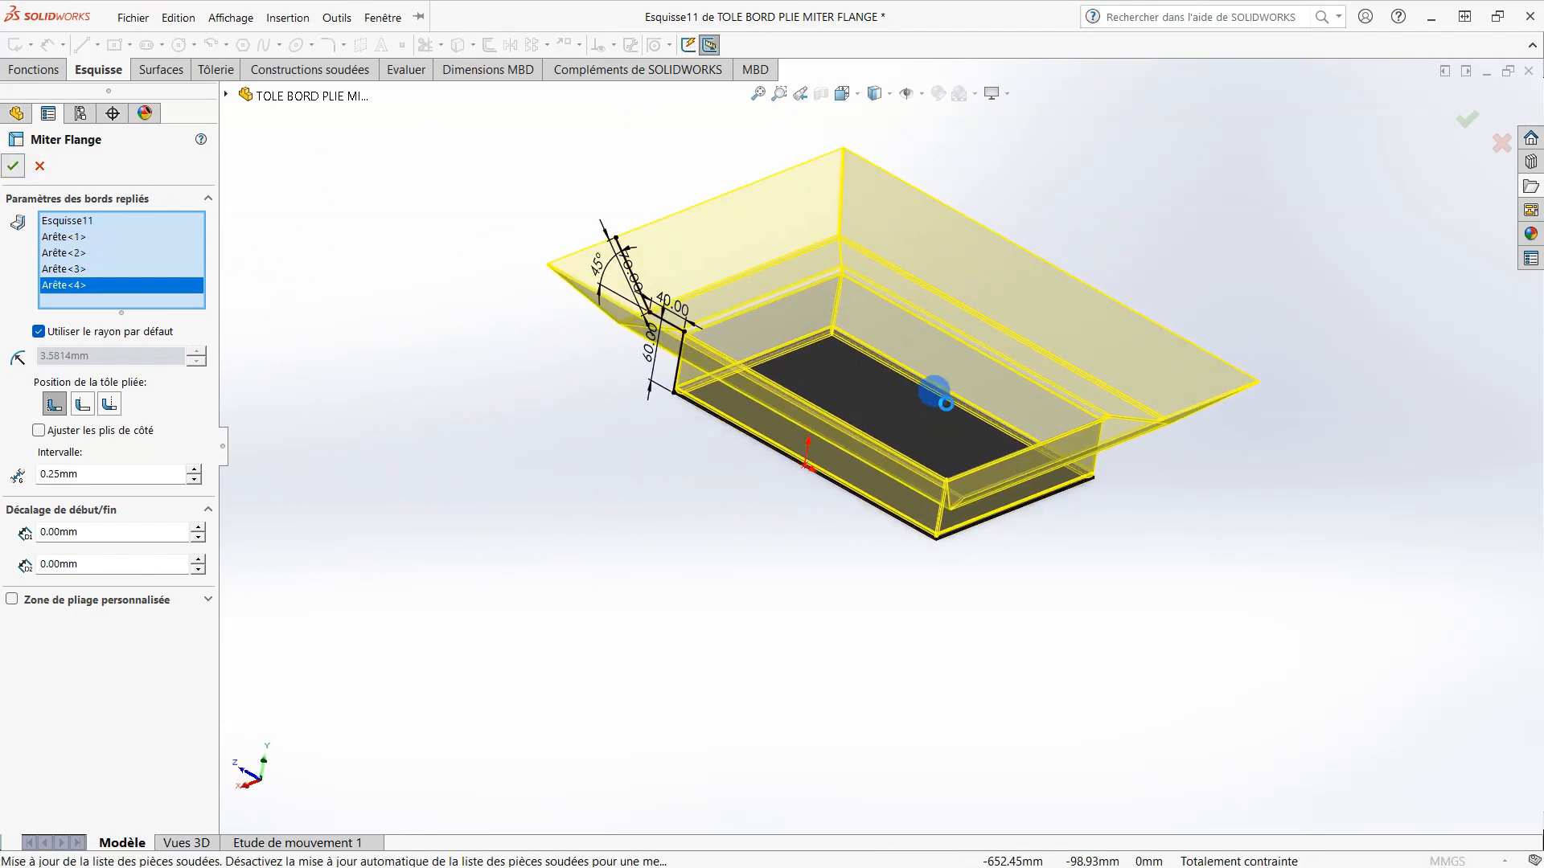
click(775, 539)
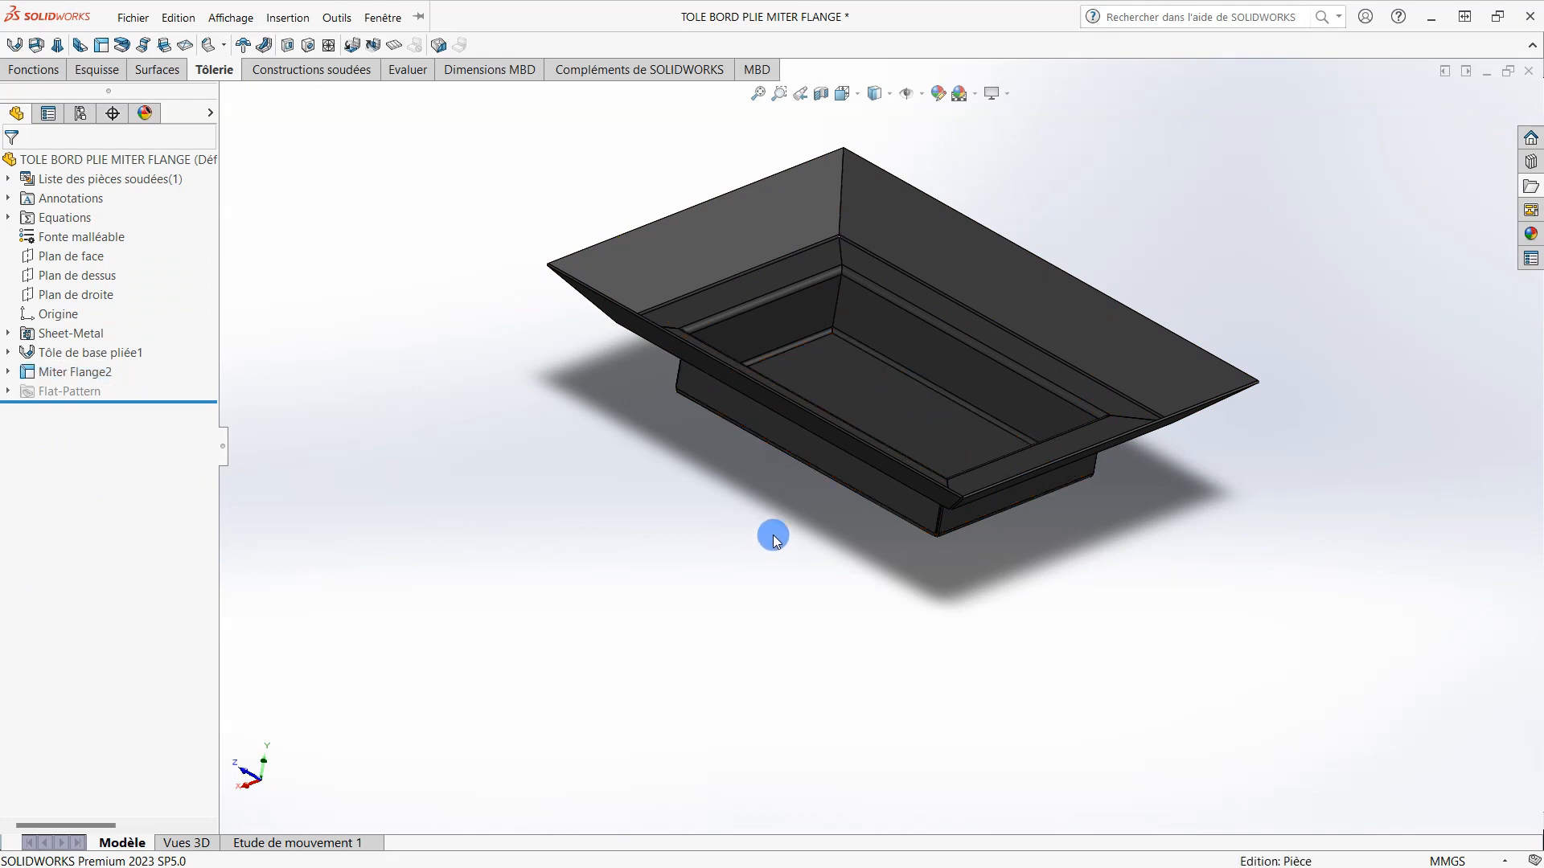
- Examine the mitered corners of the flange from several angles, close up on the gap between adjacent walls
middle_drag(774, 539, 871, 356)
scroll(885, 469, down, 7)
middle_drag(787, 505, 741, 507)
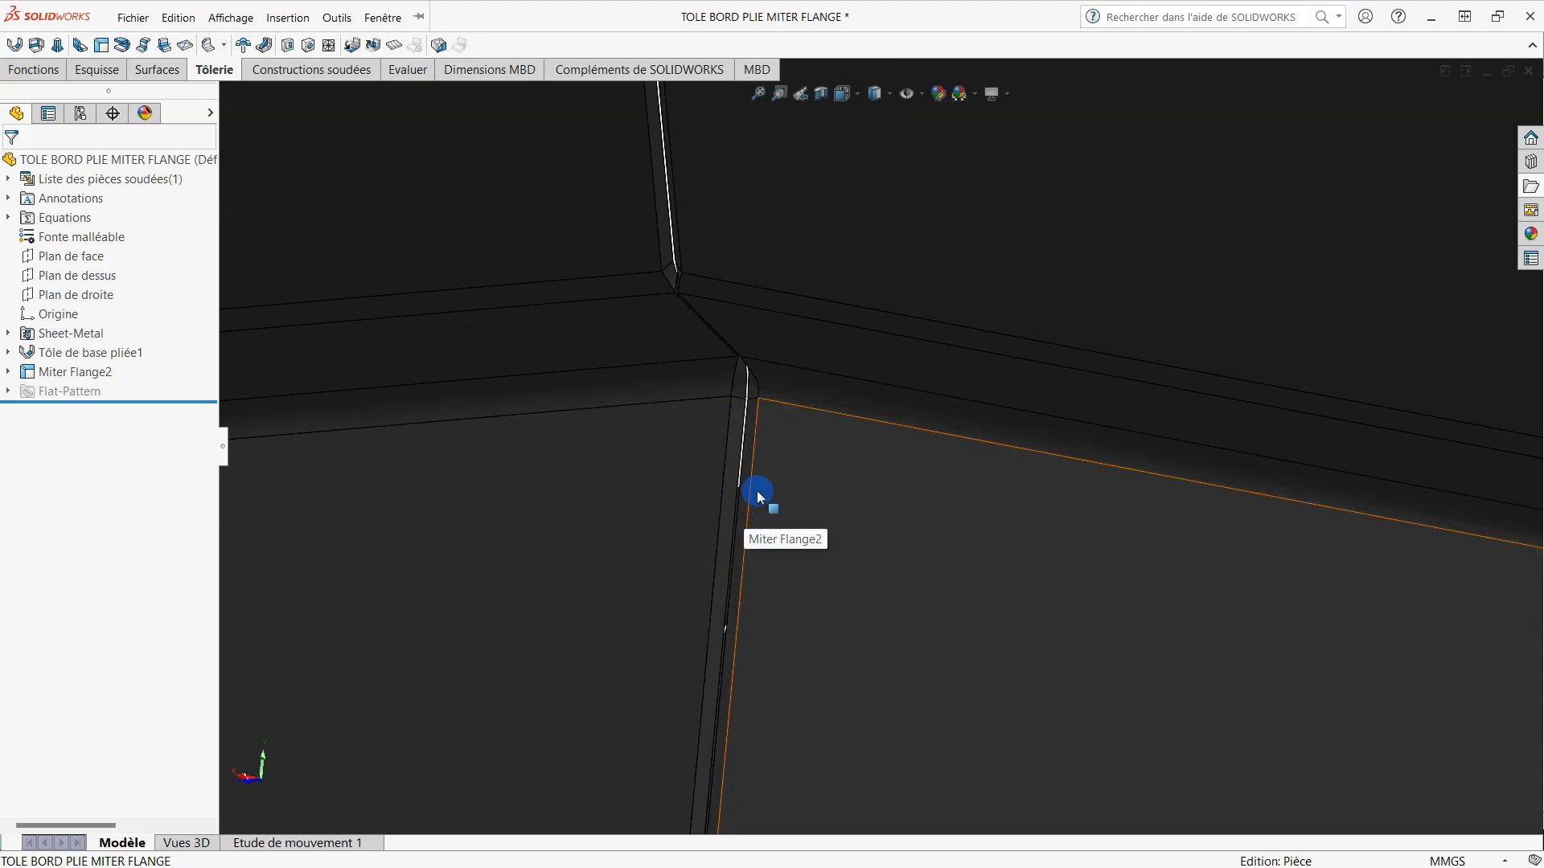
scroll(756, 491, up, 10)
middle_drag(641, 472, 544, 534)
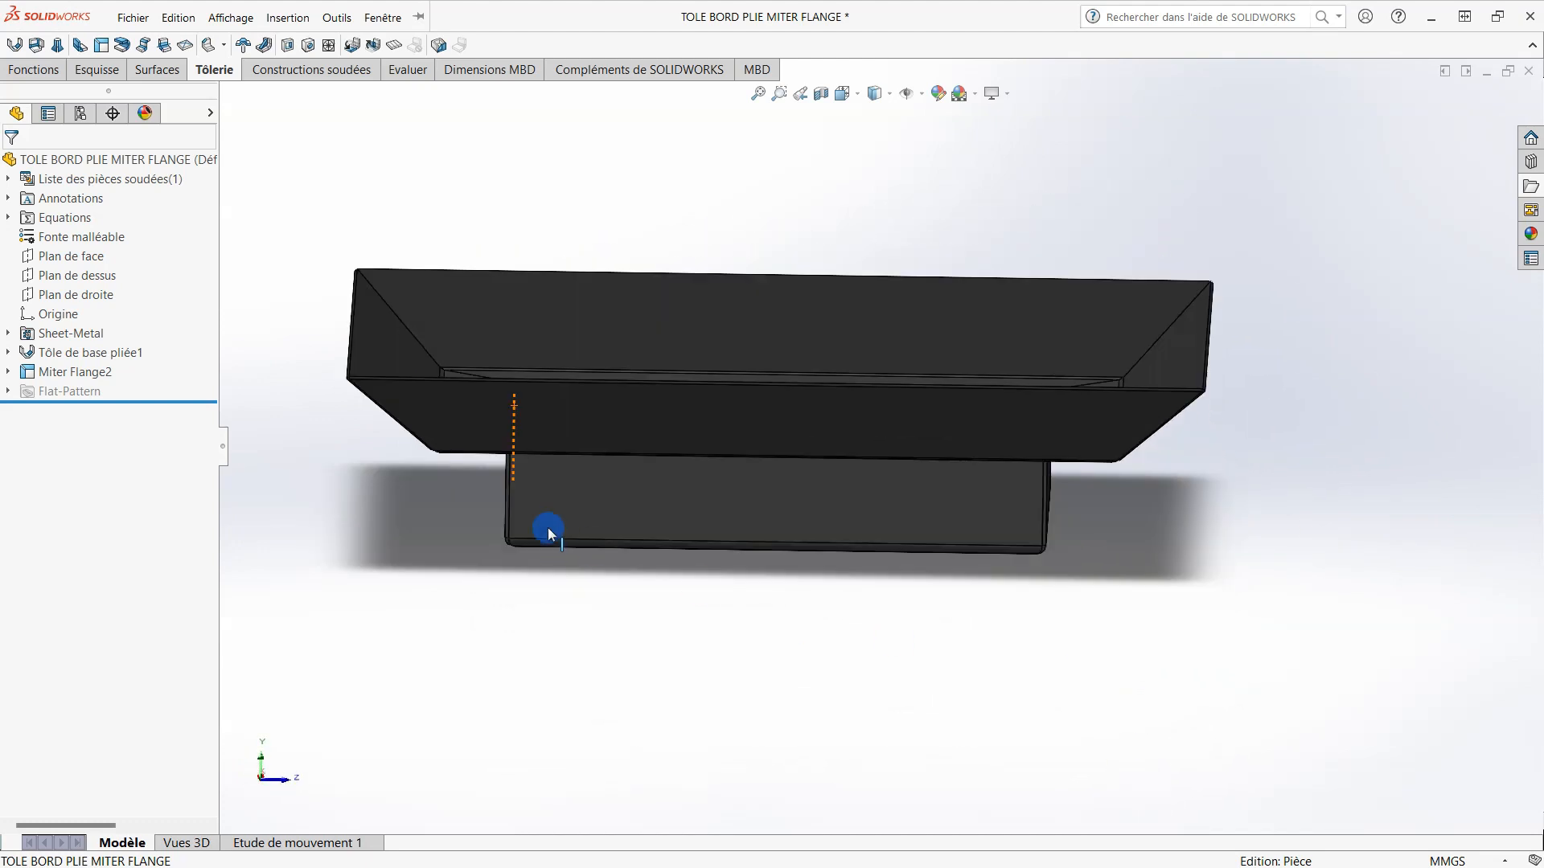
click(47, 351)
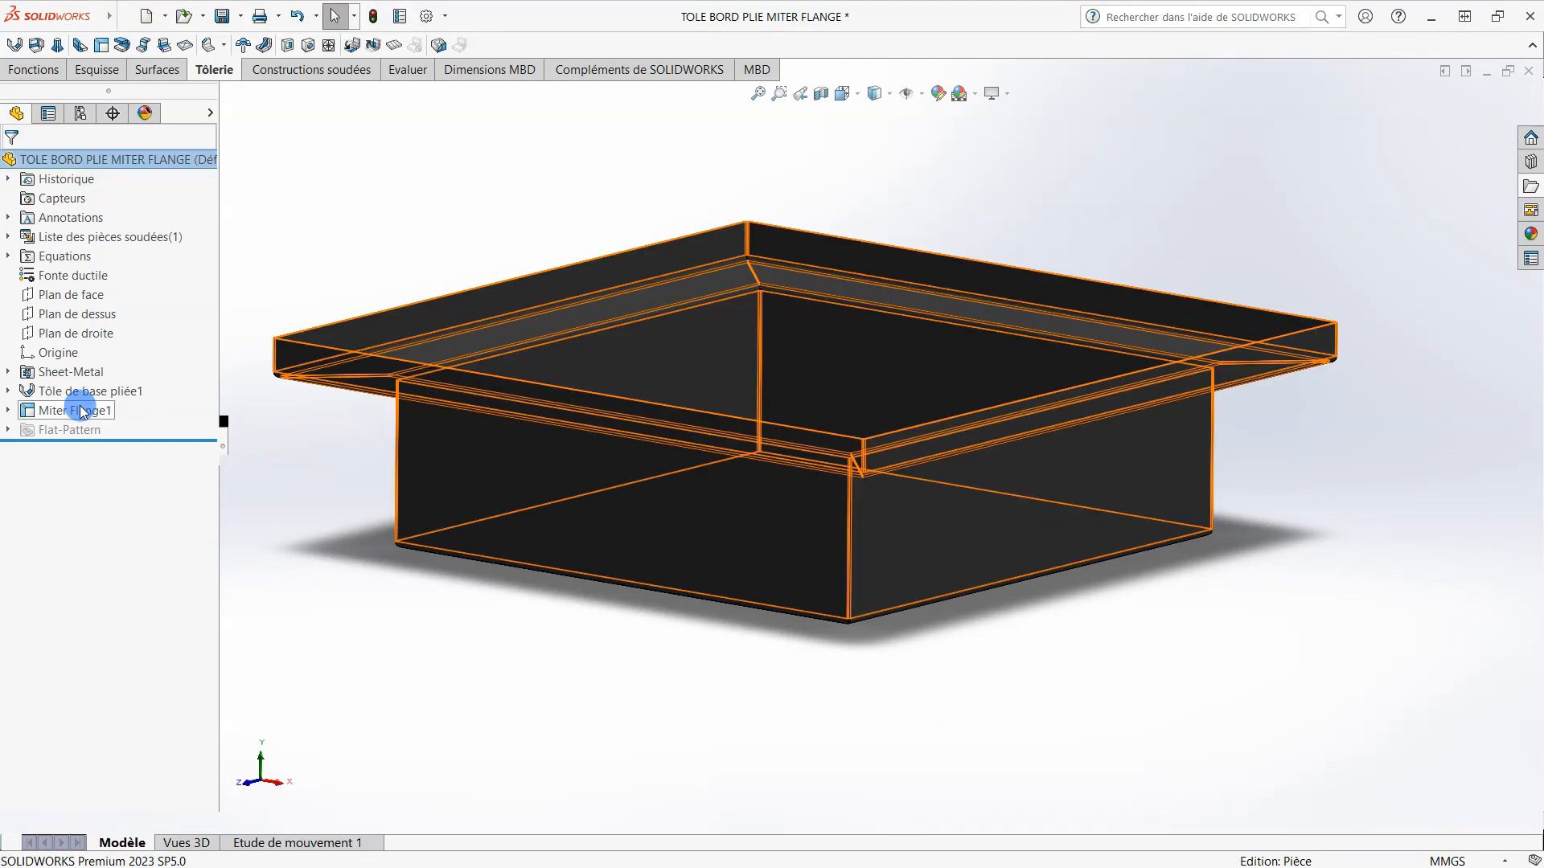
scroll(670, 480, down, 10)
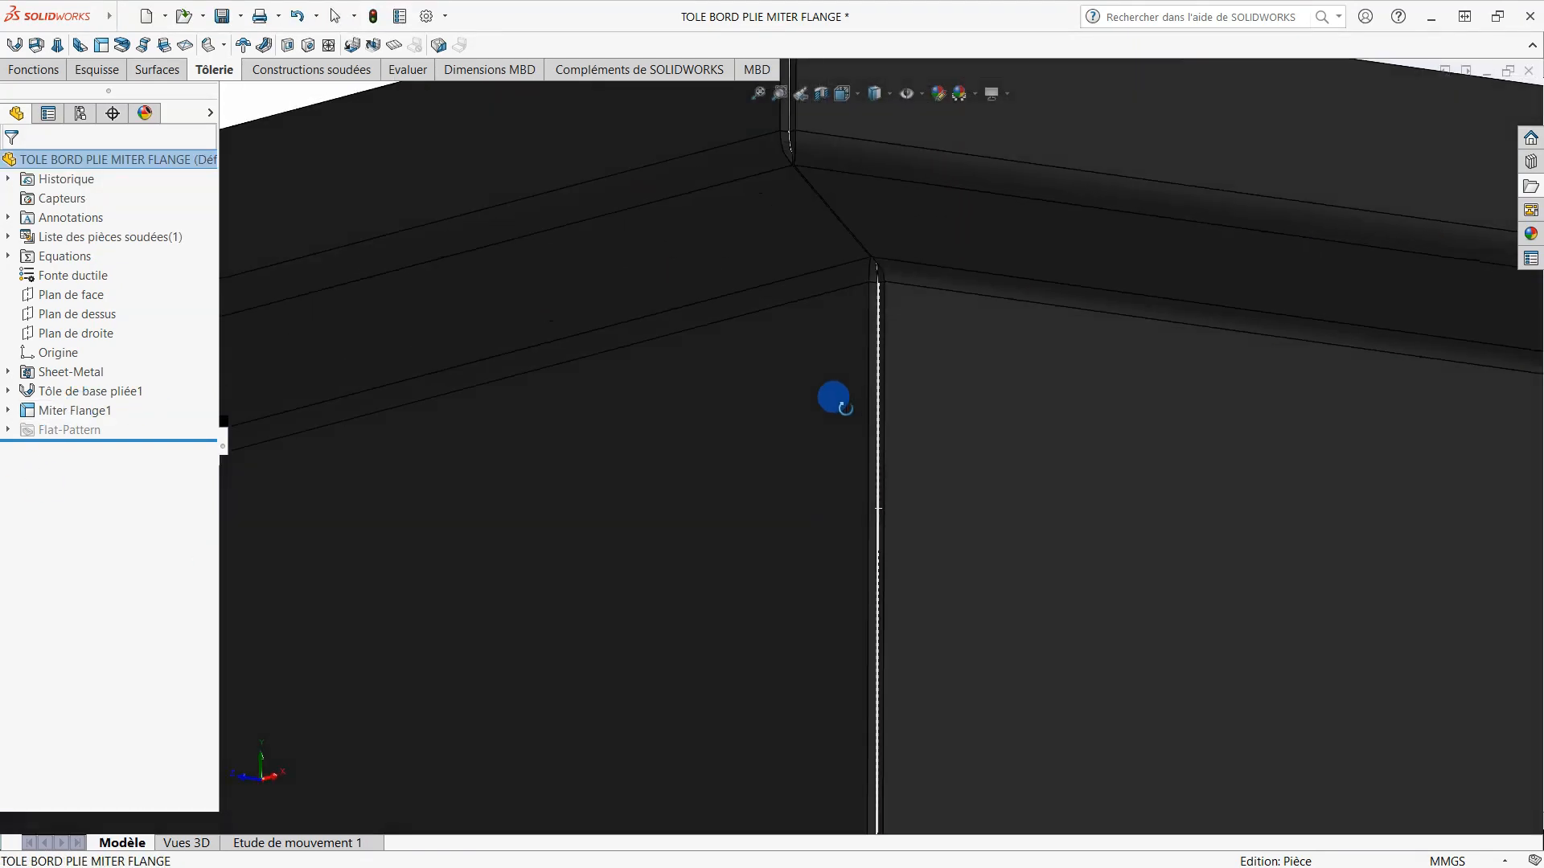
scroll(852, 346, up, 5)
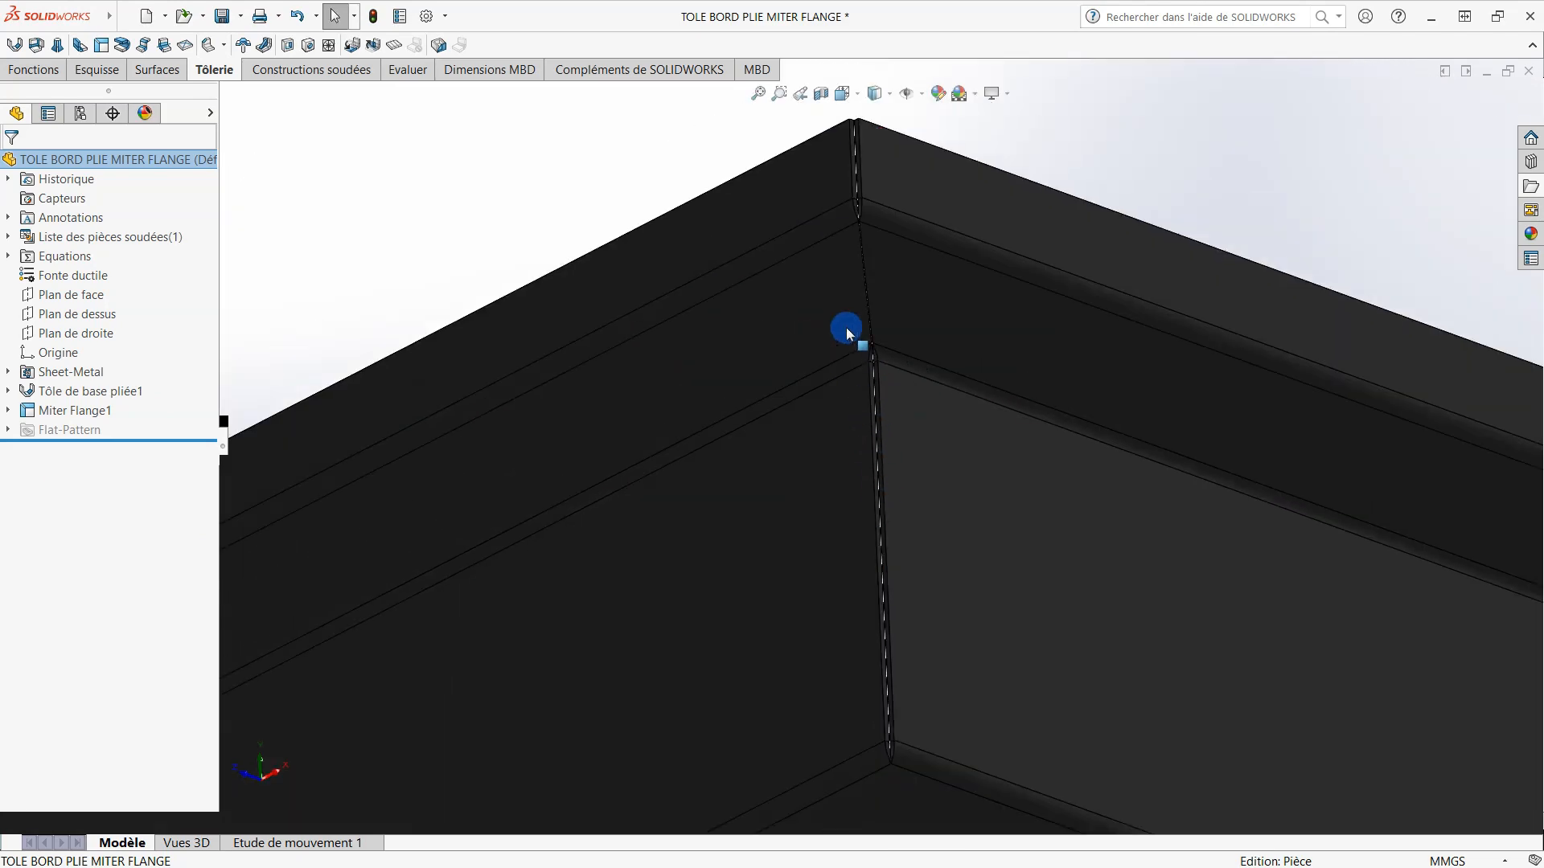
scroll(863, 261, down, 8)
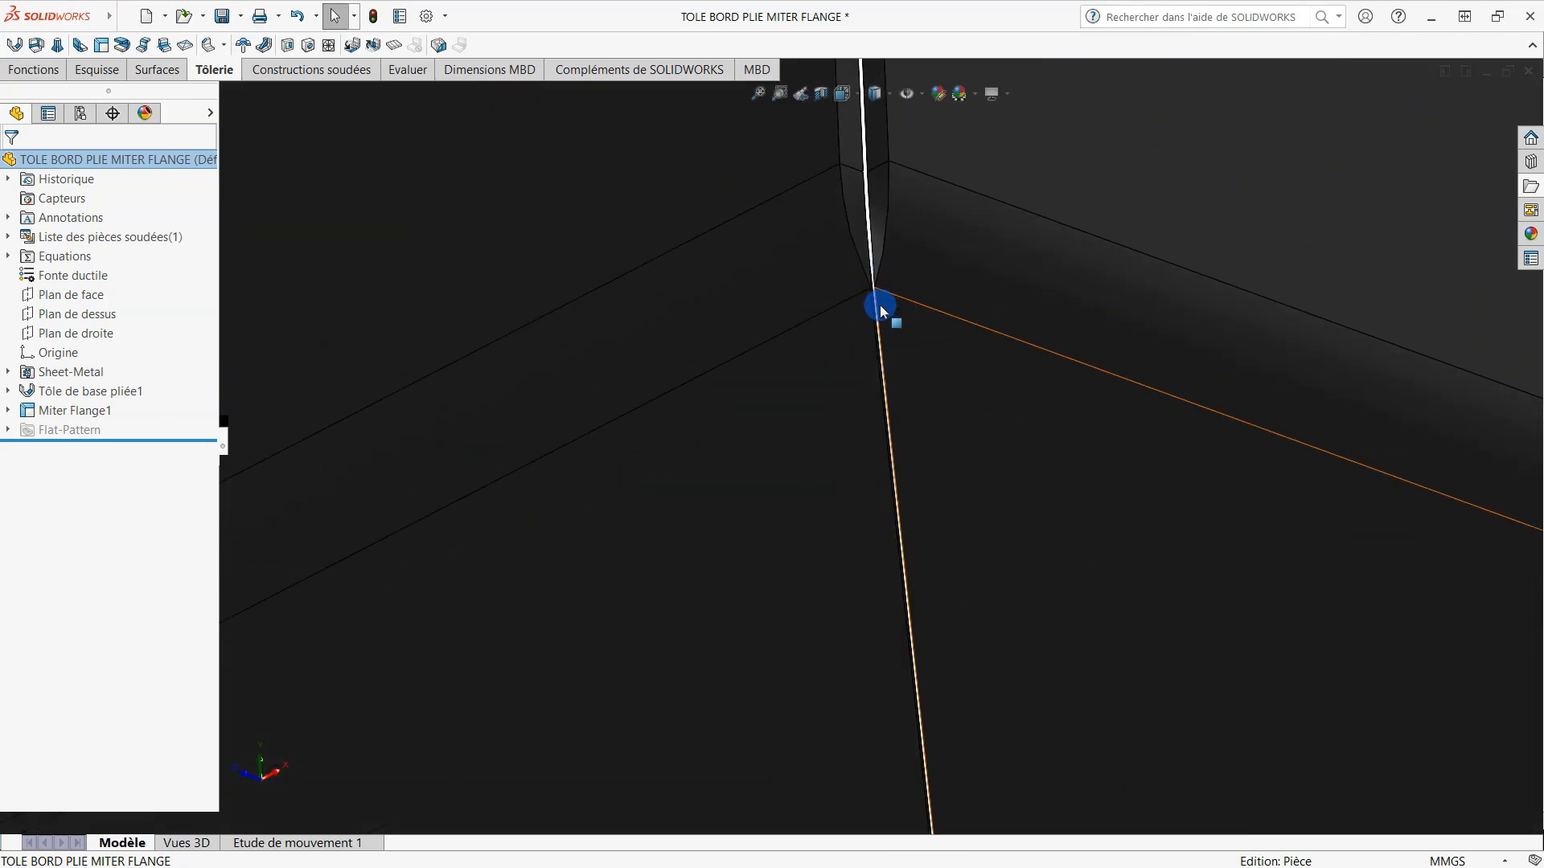
scroll(878, 385, up, 6)
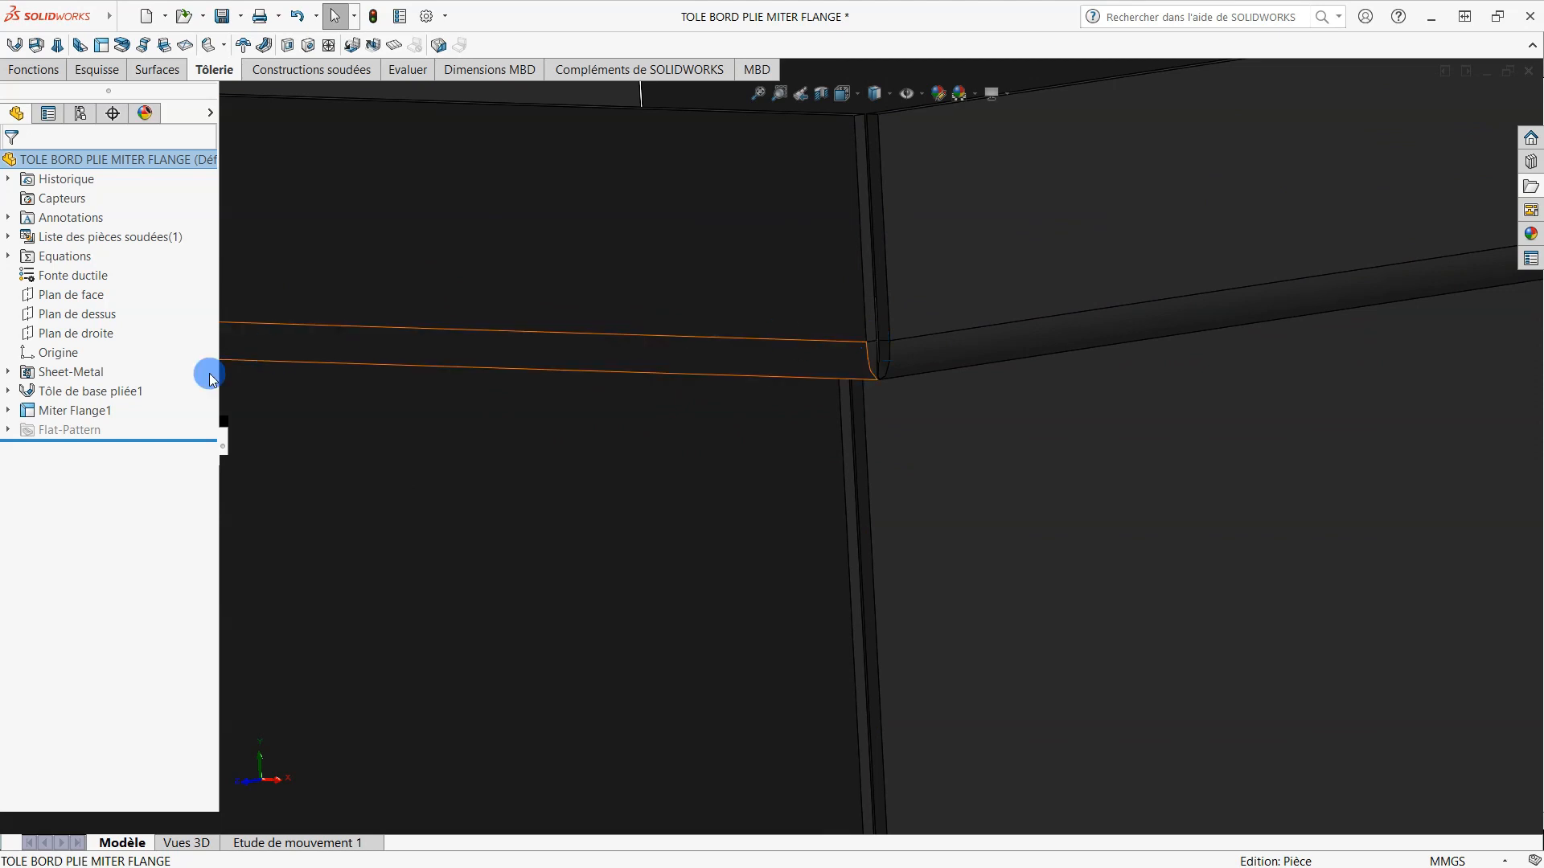
- Edit the existing miter flange to change the gap distance between its mitered corner edges
click(93, 417)
click(129, 369)
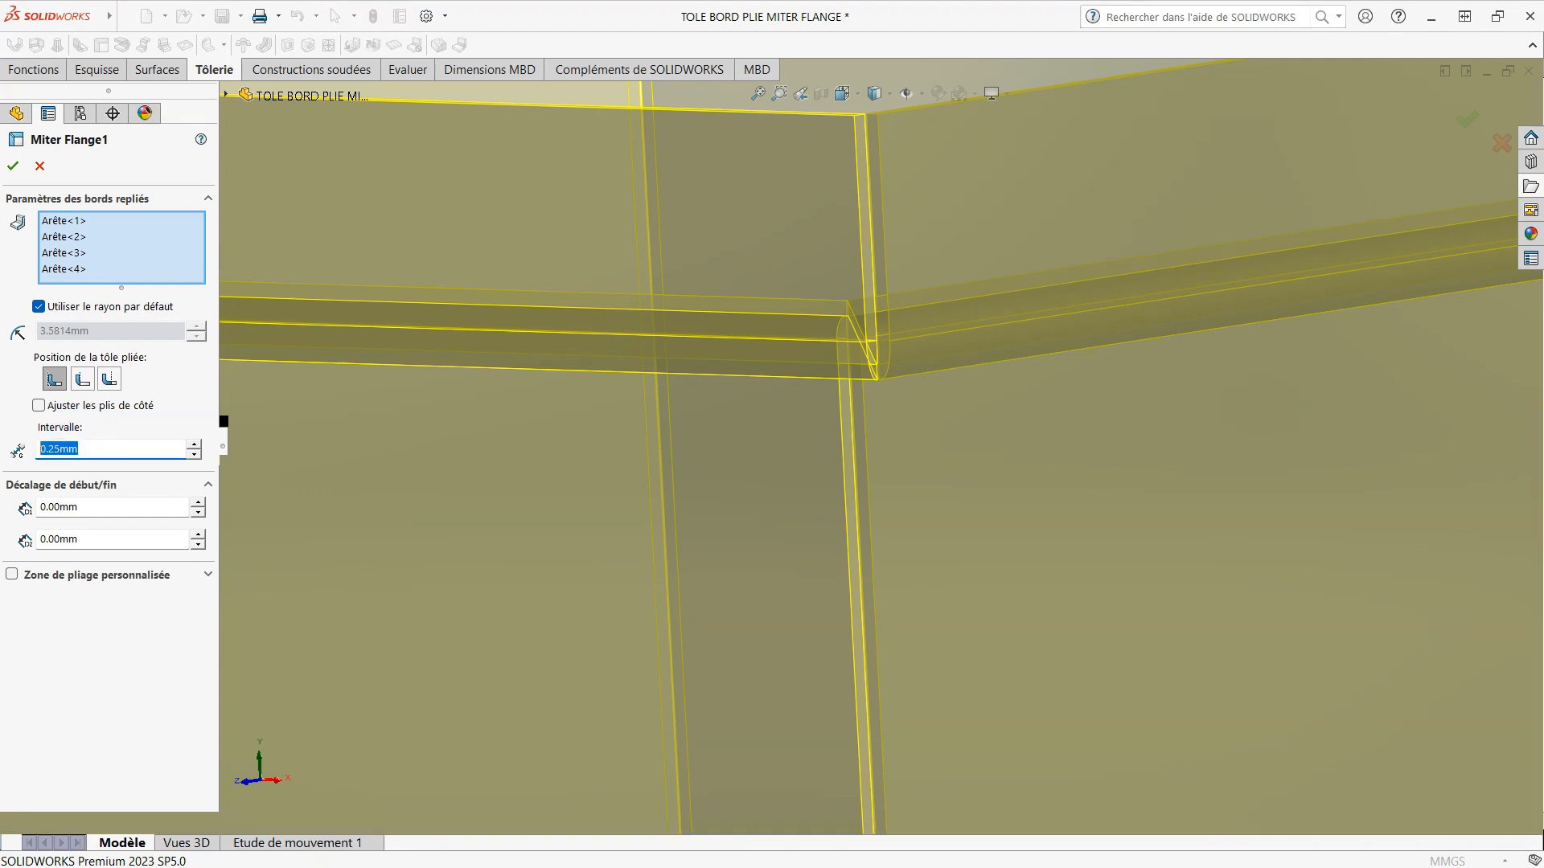
key(Return)
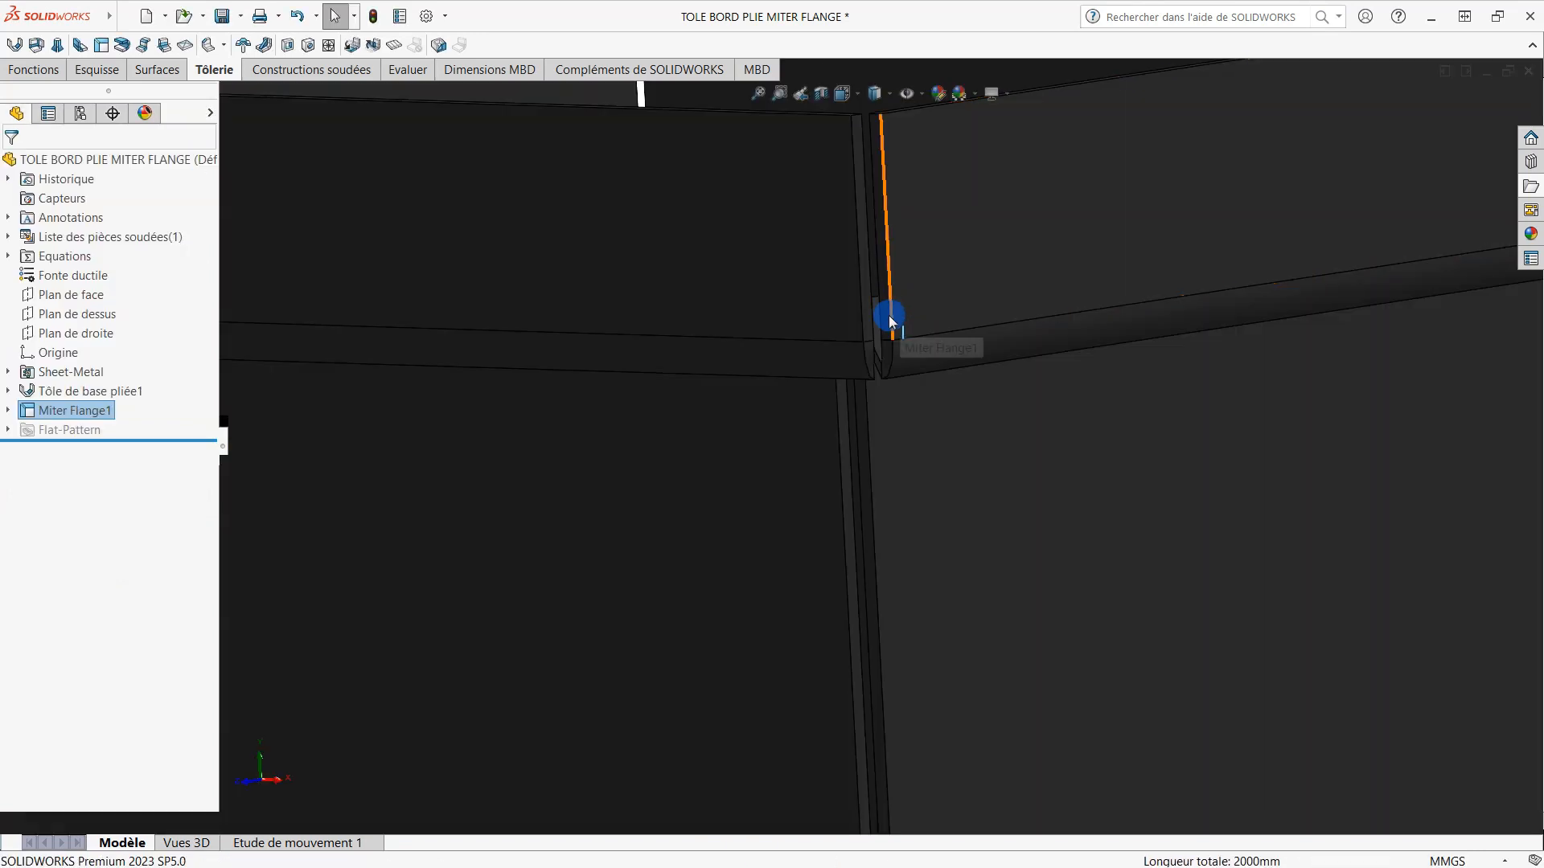
click(217, 51)
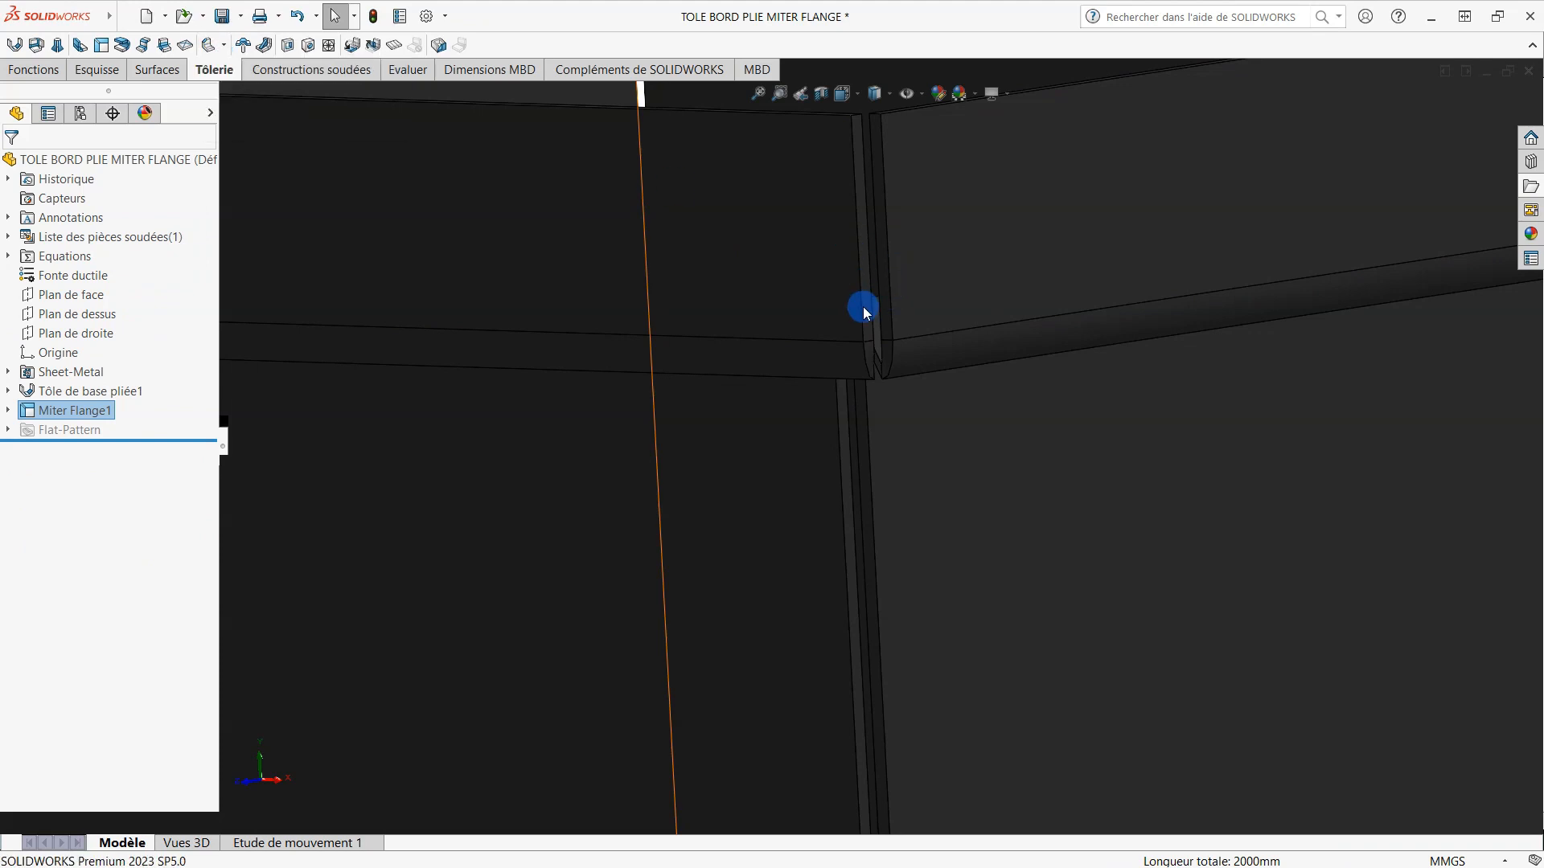
middle_drag(861, 309, 919, 523)
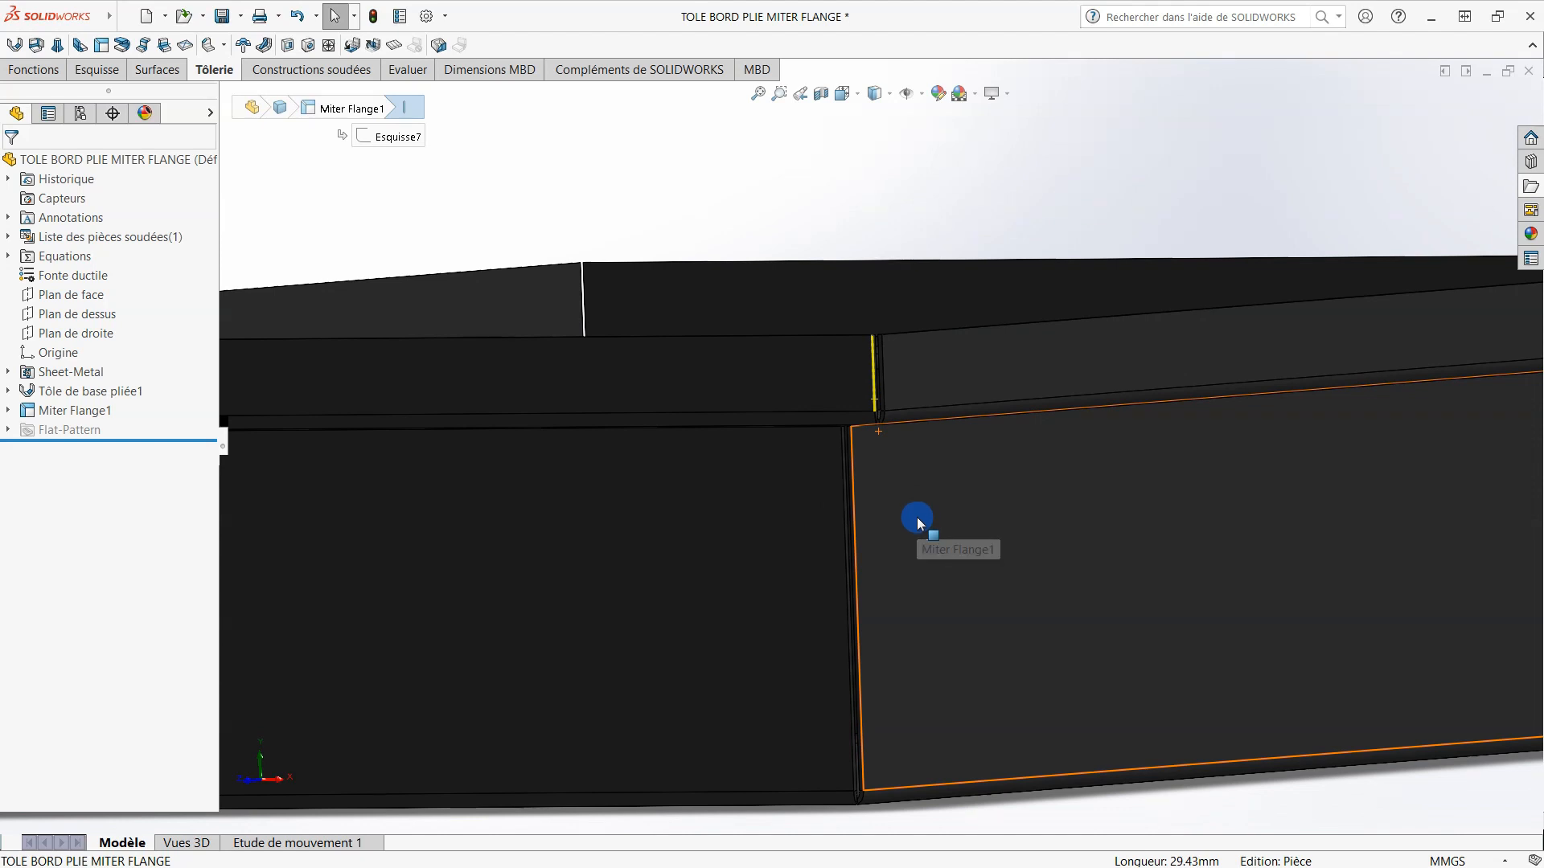
- Switch to the open part TOLE BORD PLIE MITER FLANGE 2 and bring the base plate's free front corner into view
key(ctrl+Tab)
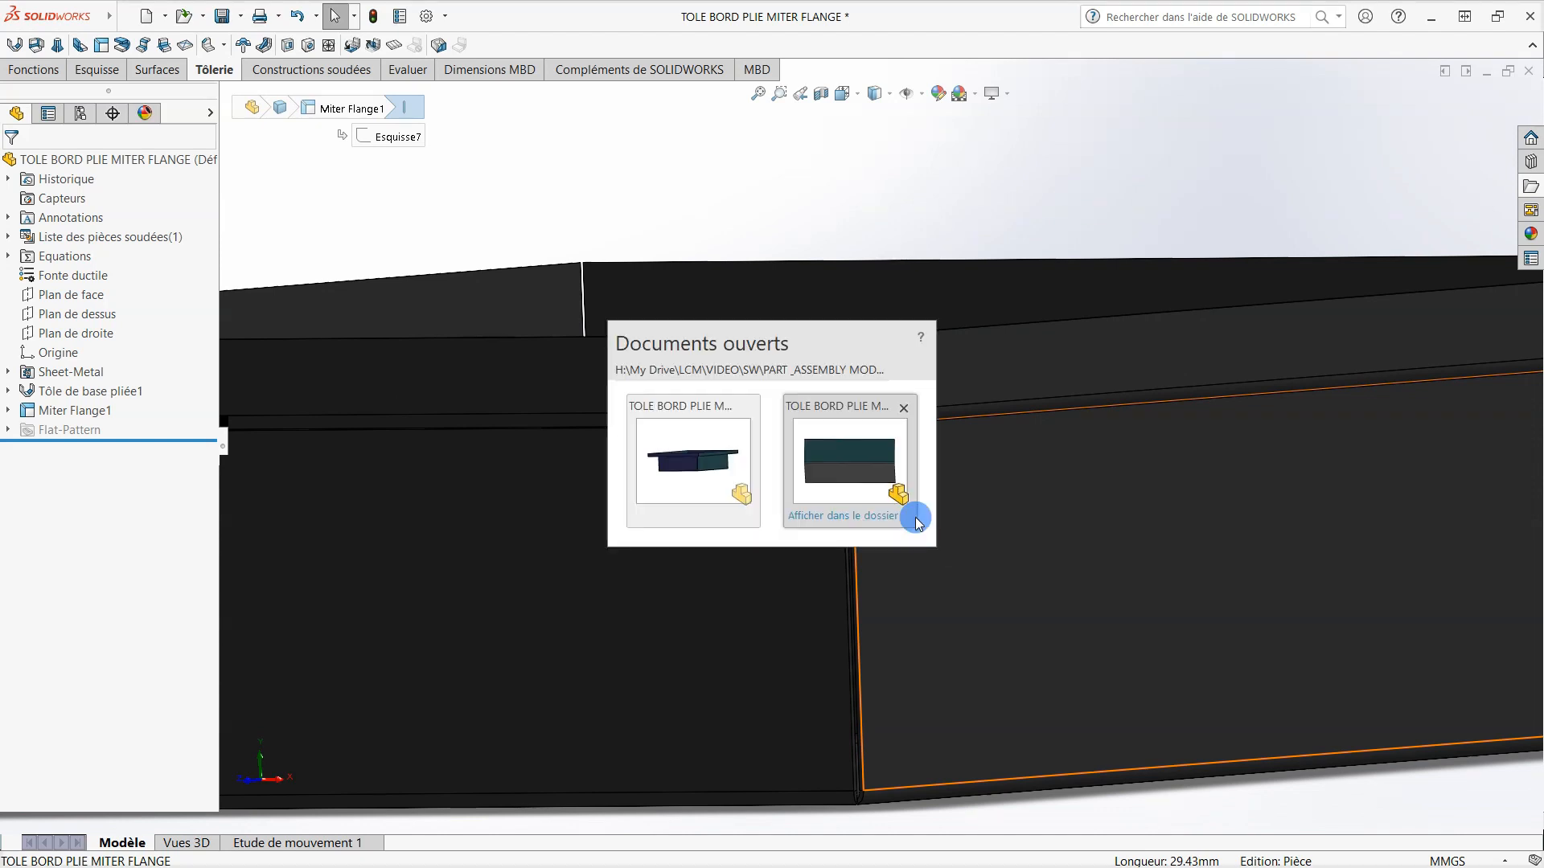
click(862, 464)
middle_drag(871, 403, 806, 382)
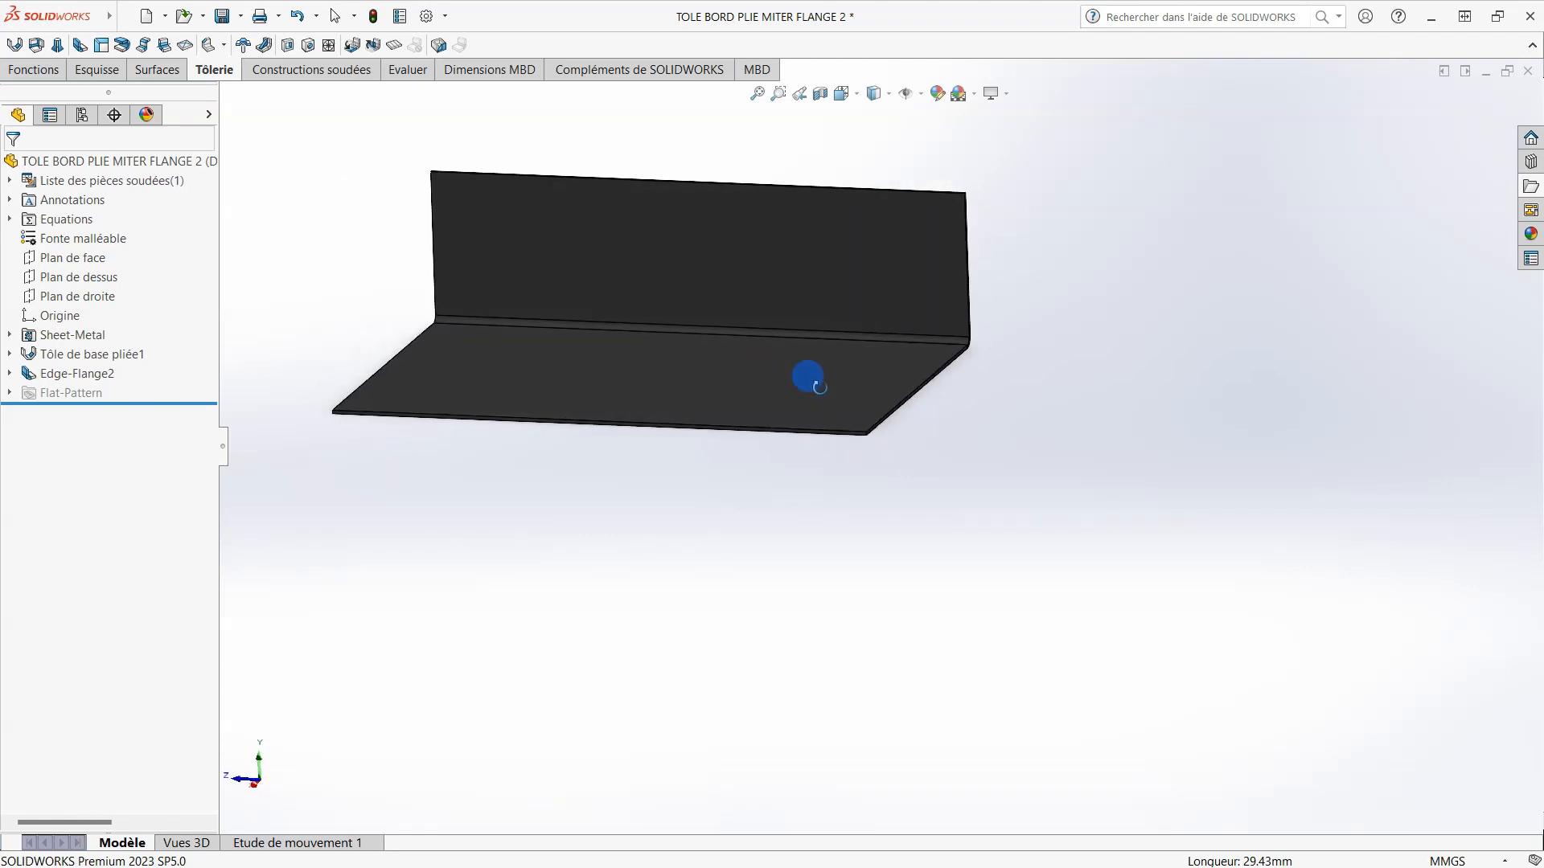
middle_drag(937, 362, 930, 434)
scroll(917, 427, down, 5)
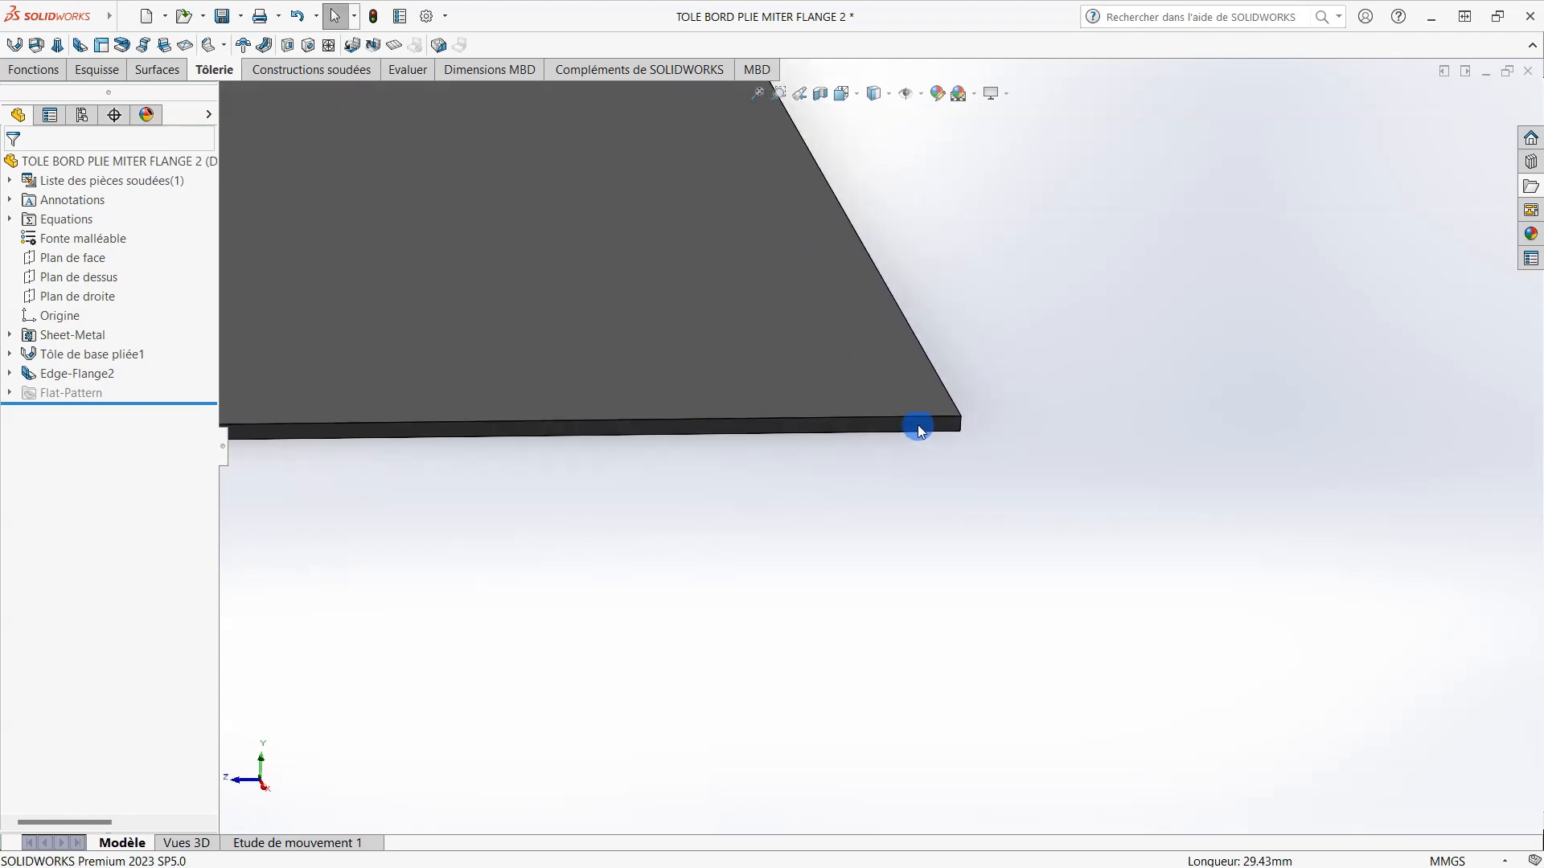
- Start a Miter Flange profile sketch on the thin side face along the base plate's free long edge
click(913, 428)
scroll(844, 418, up, 3)
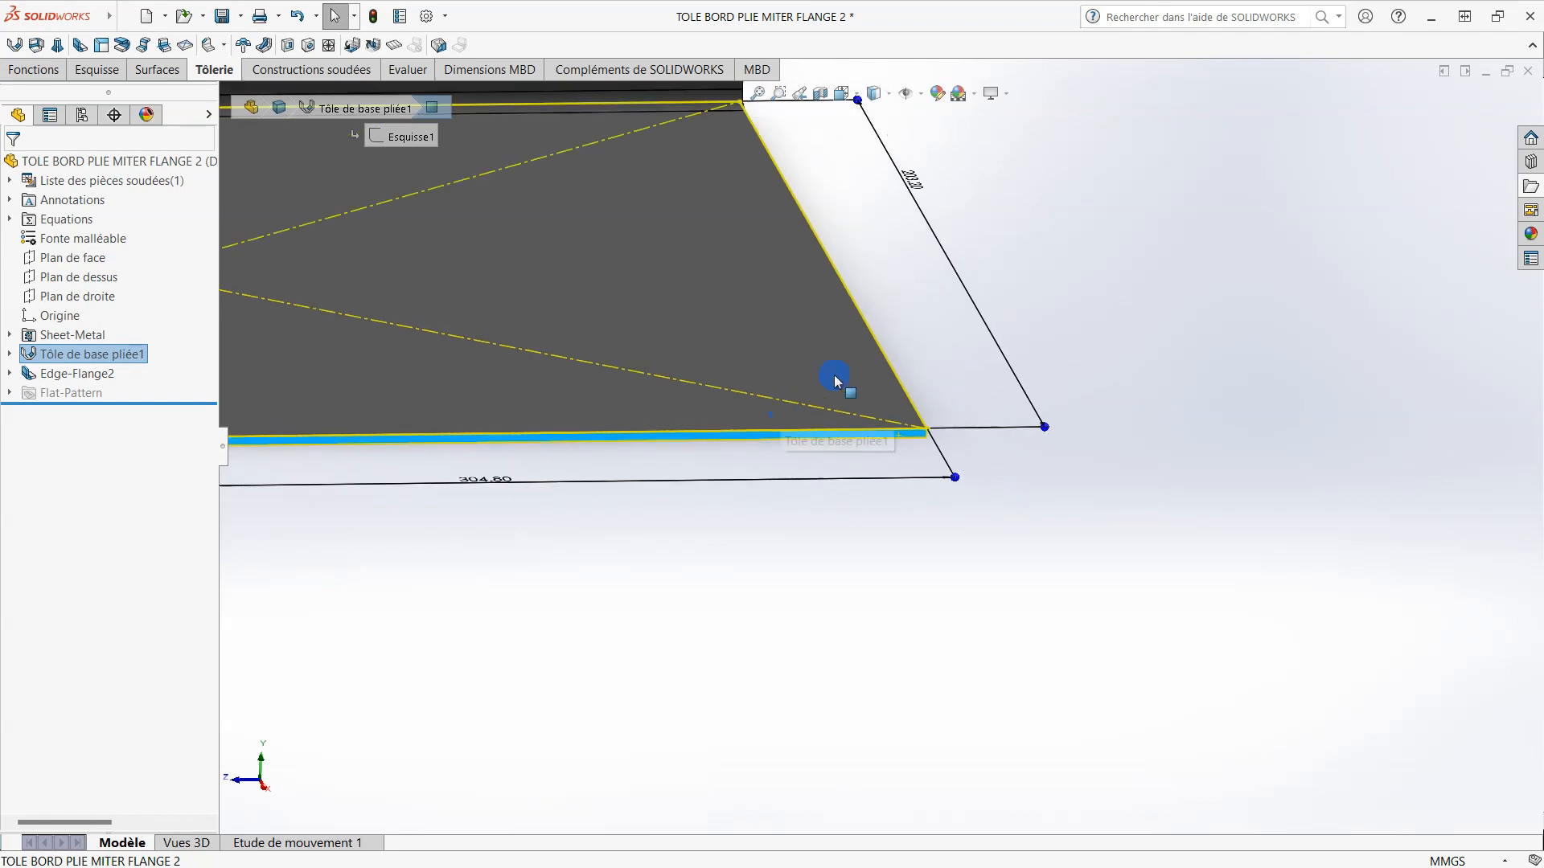
middle_drag(788, 422, 775, 372)
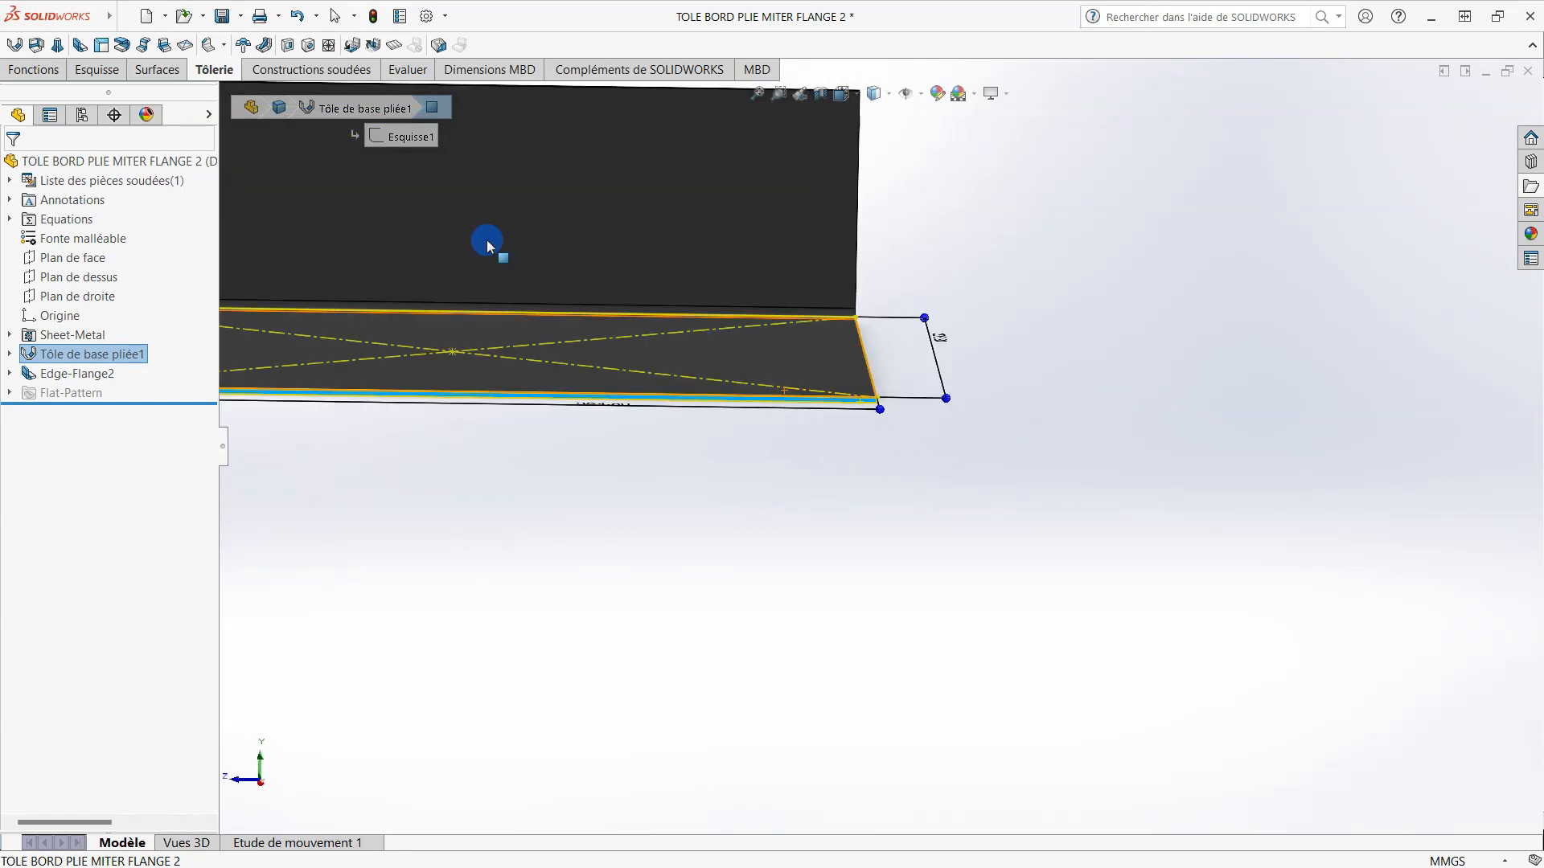
click(112, 71)
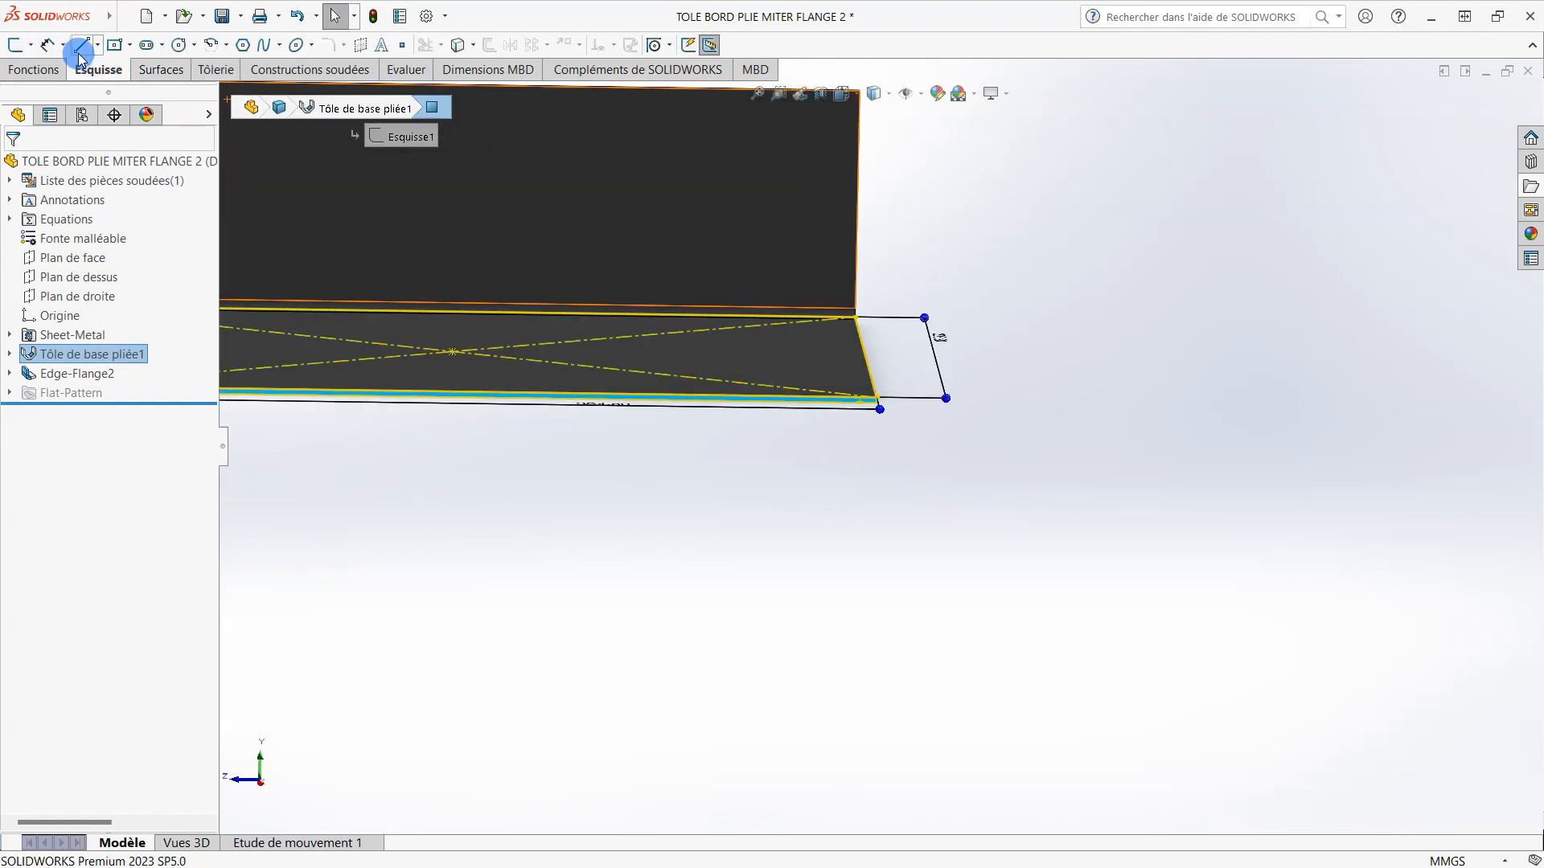
click(218, 71)
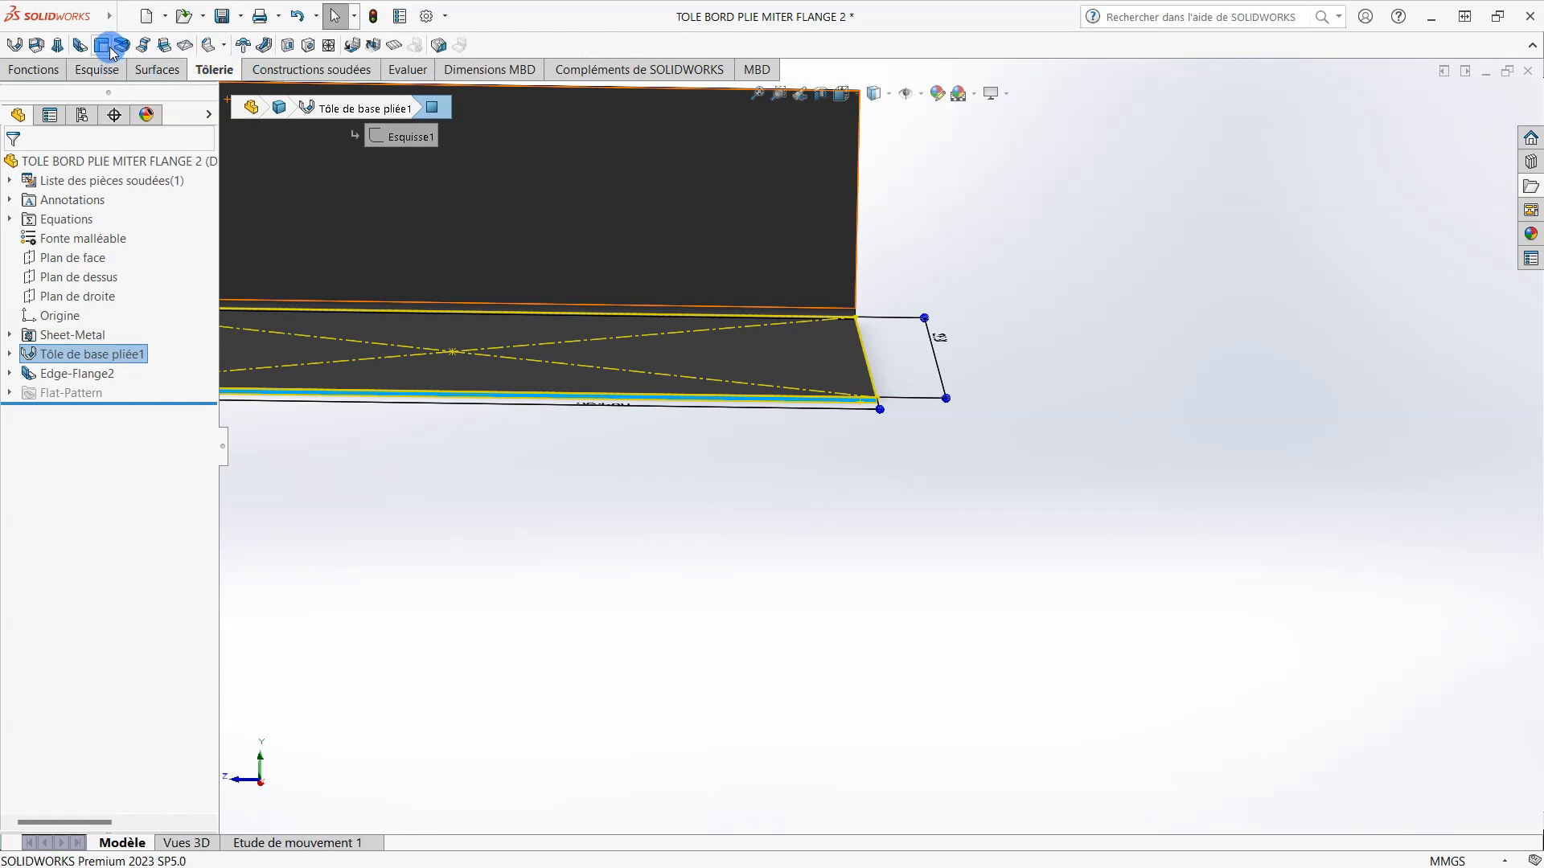
click(111, 50)
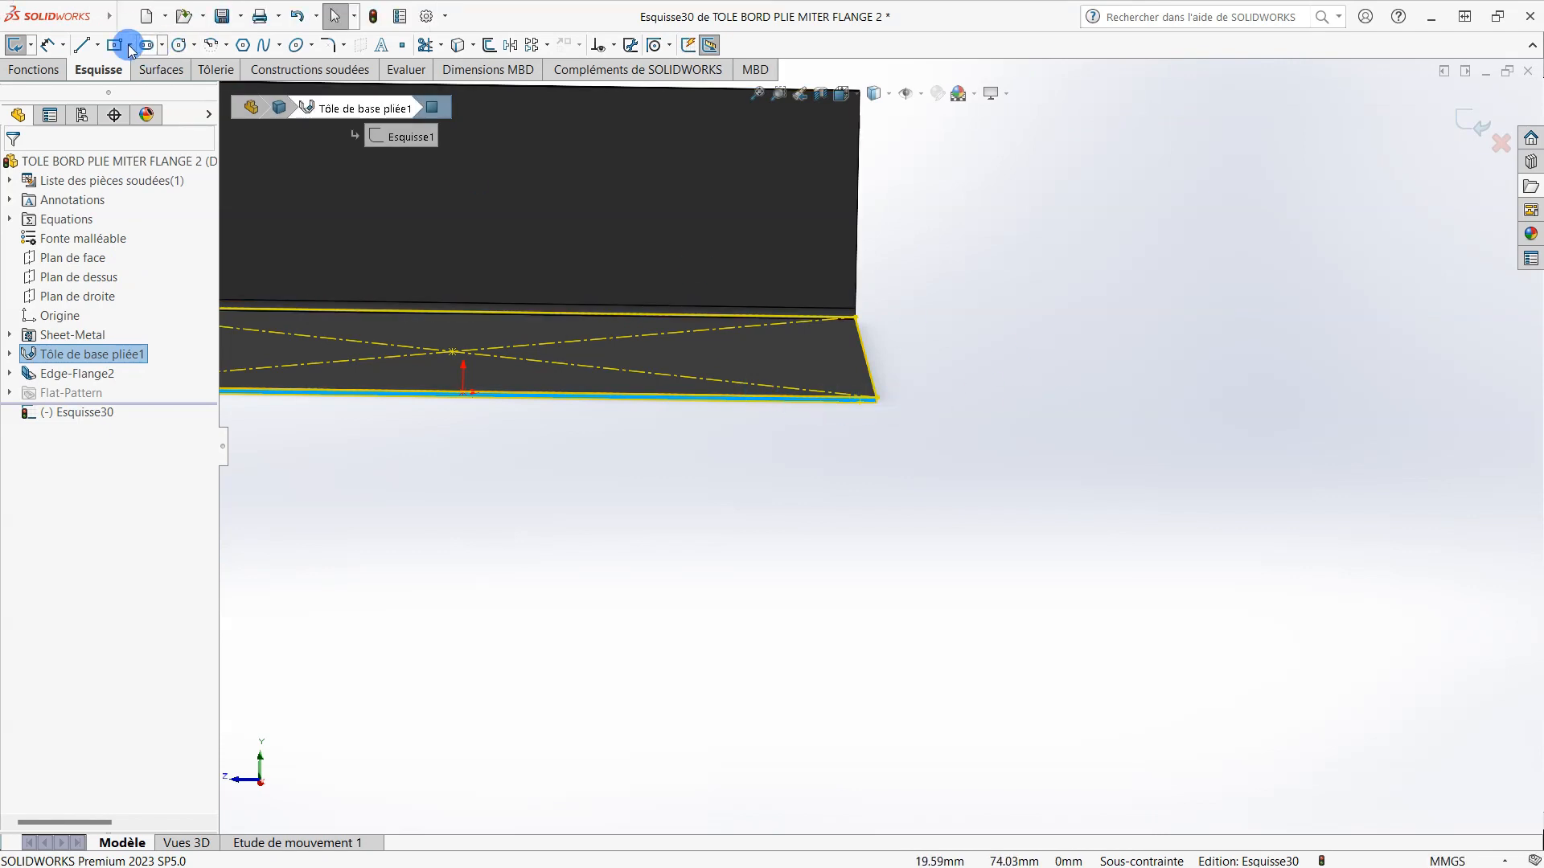
- Sketch three connected lines from the plate's corner: about 51 mm vertical, about 119 mm slanted up and outward, and about 14 mm vertical
key(l)
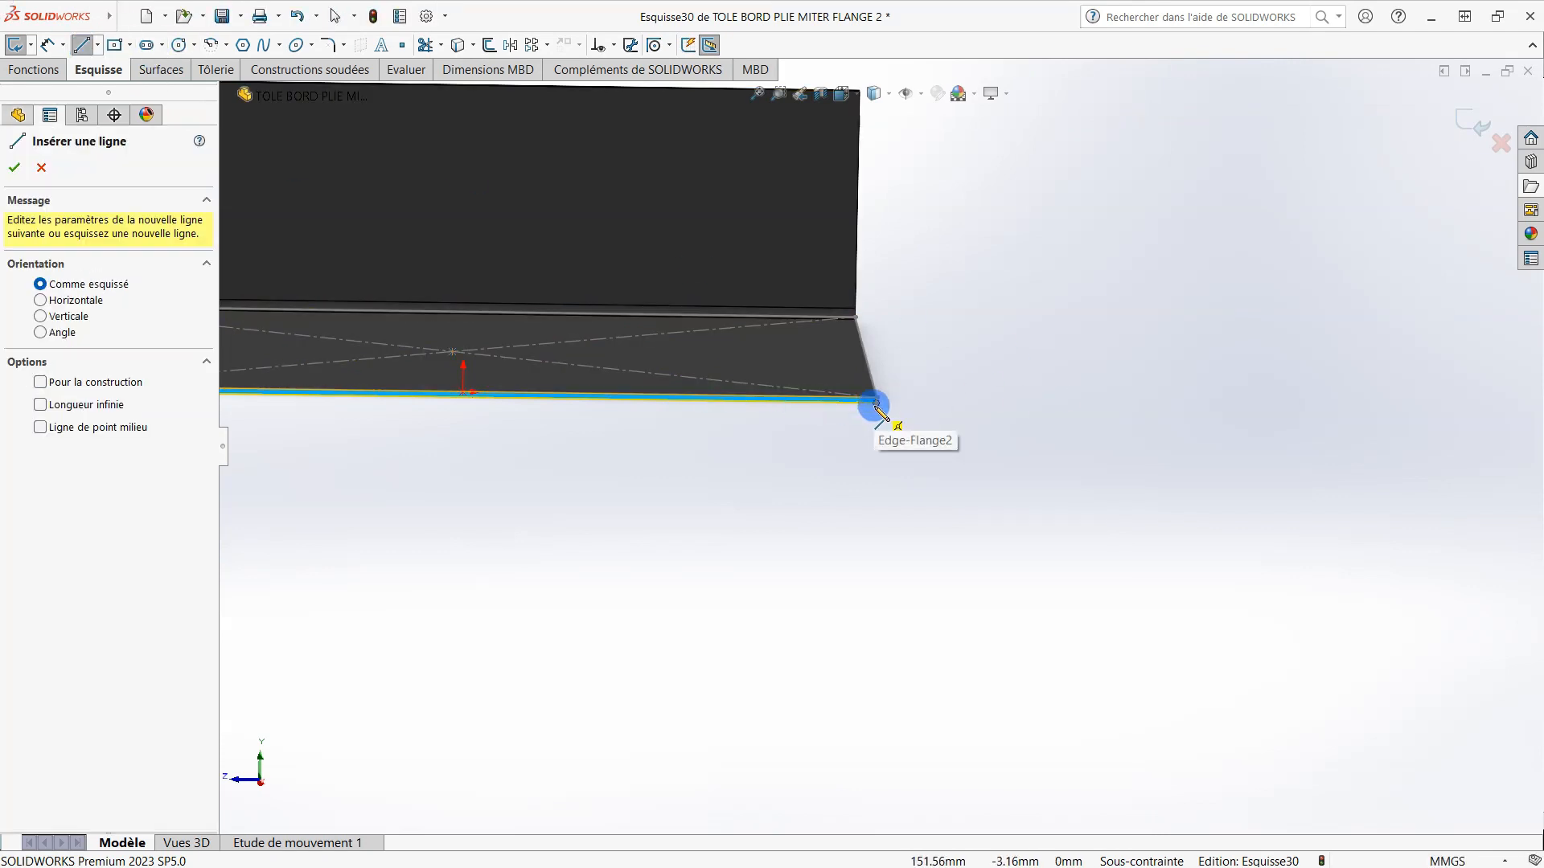
click(877, 402)
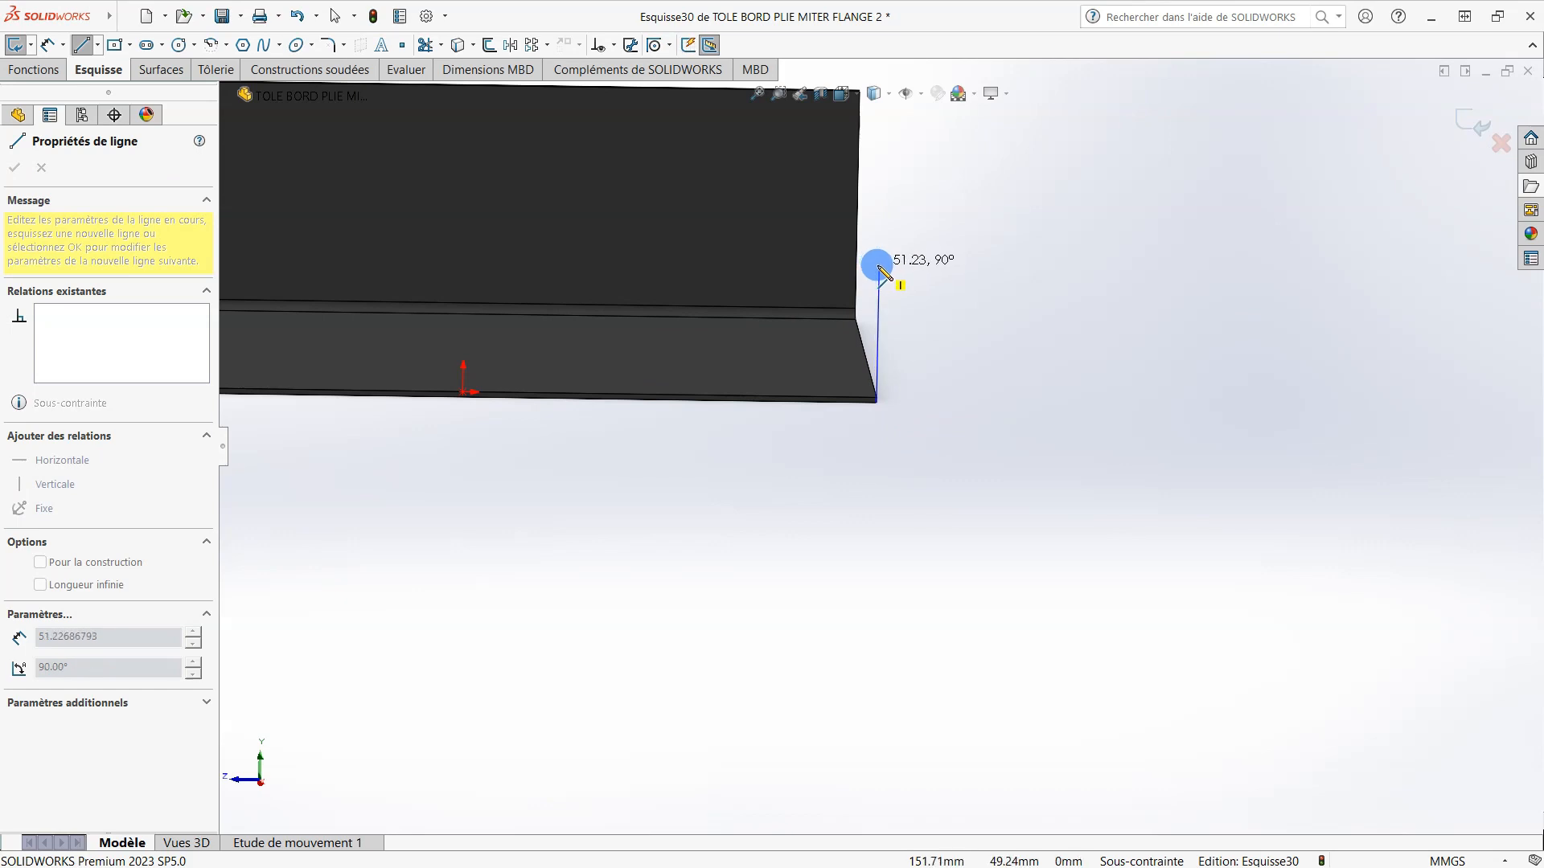
click(878, 265)
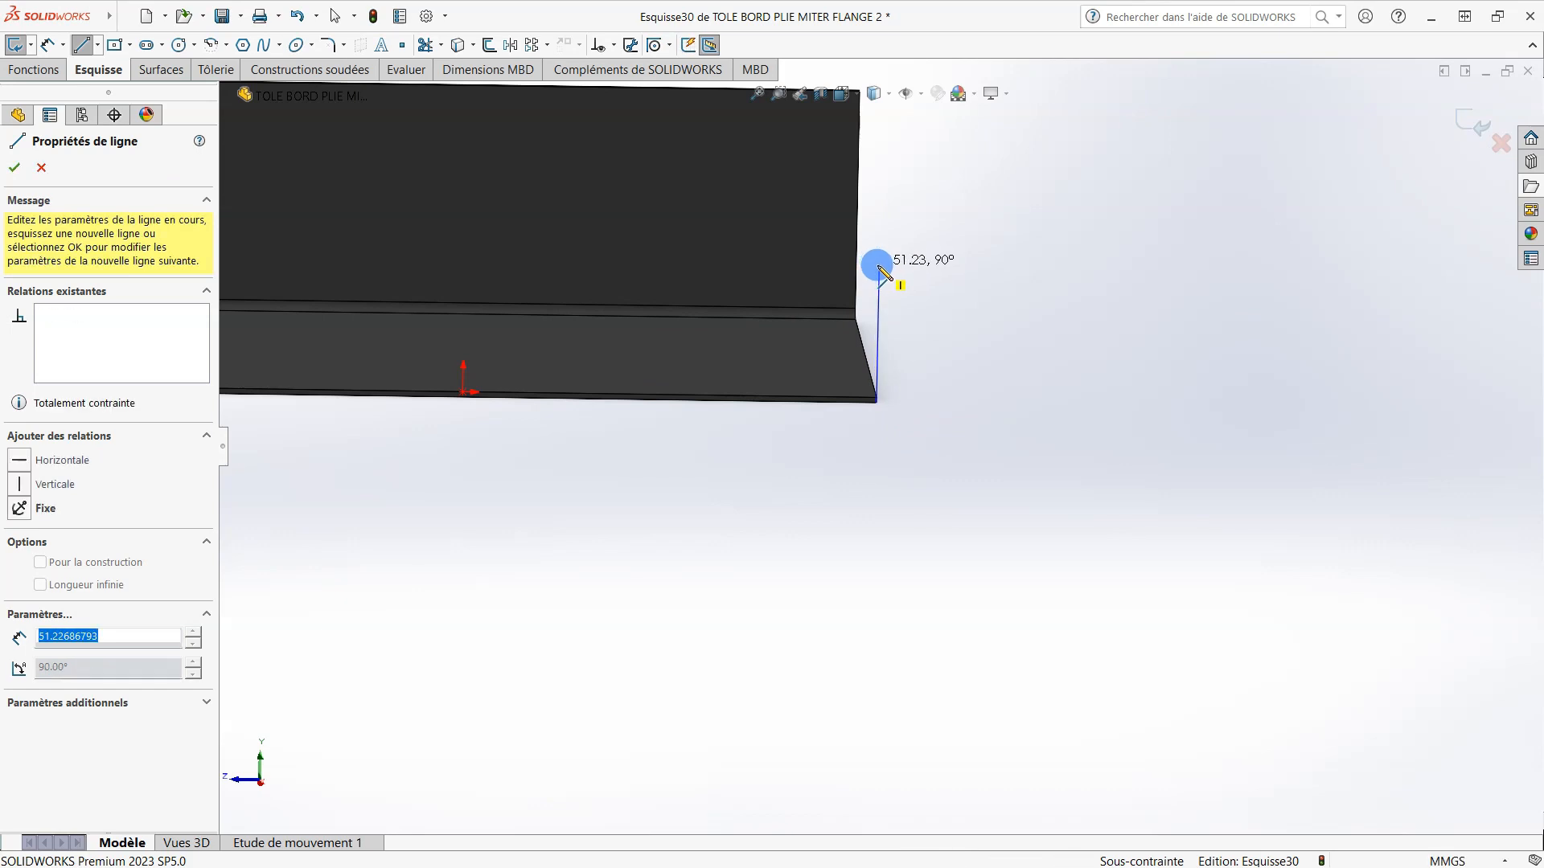
click(1169, 122)
double_click(1171, 83)
key(Escape)
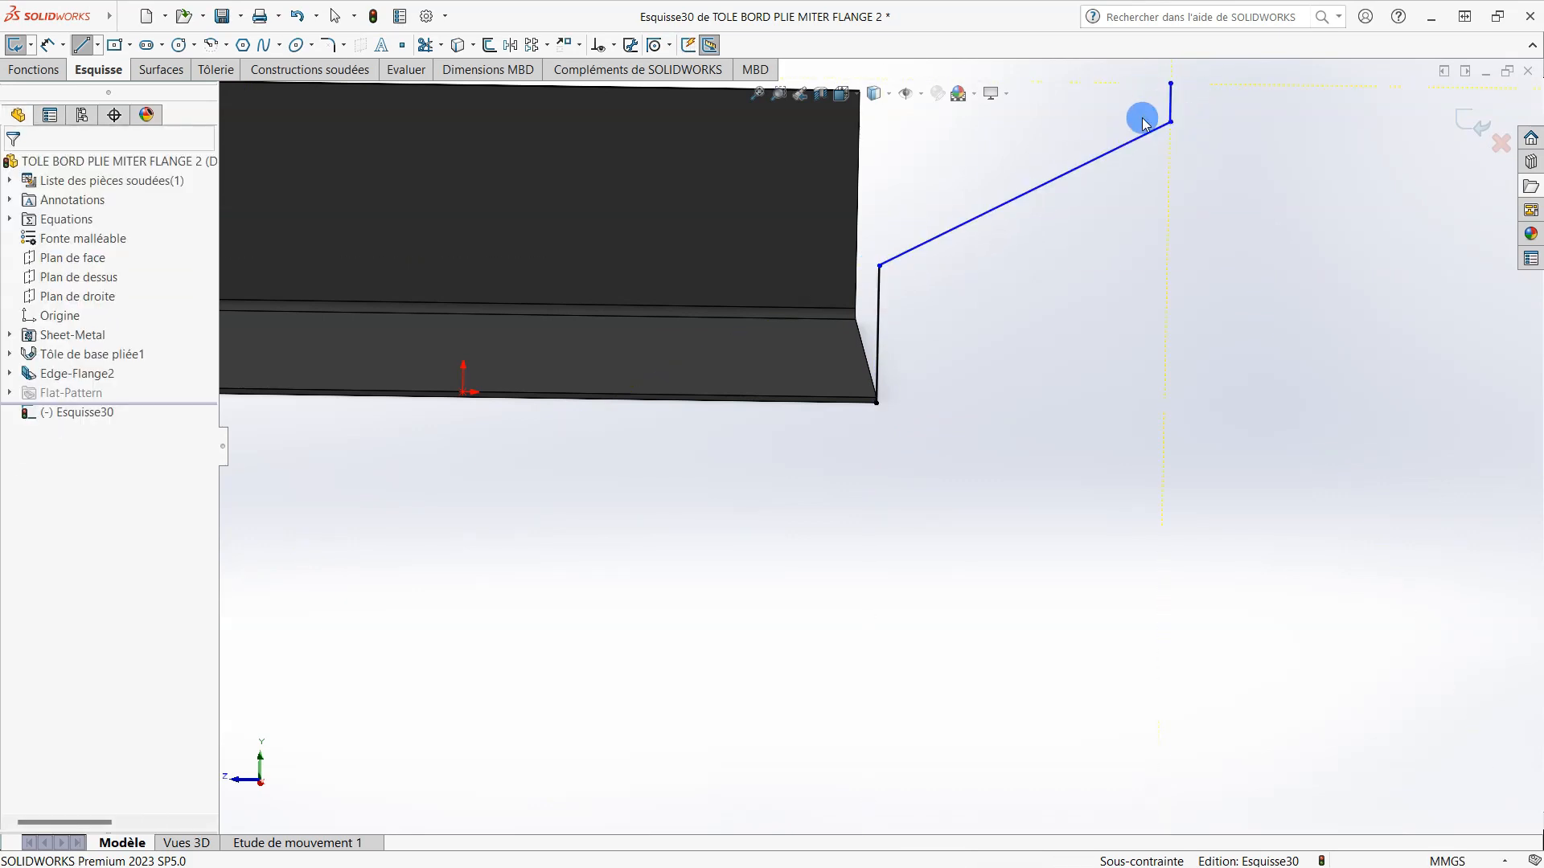
- Dimension the profile's first vertical line, rising from the plate's corner, to 50 mm
key(d)
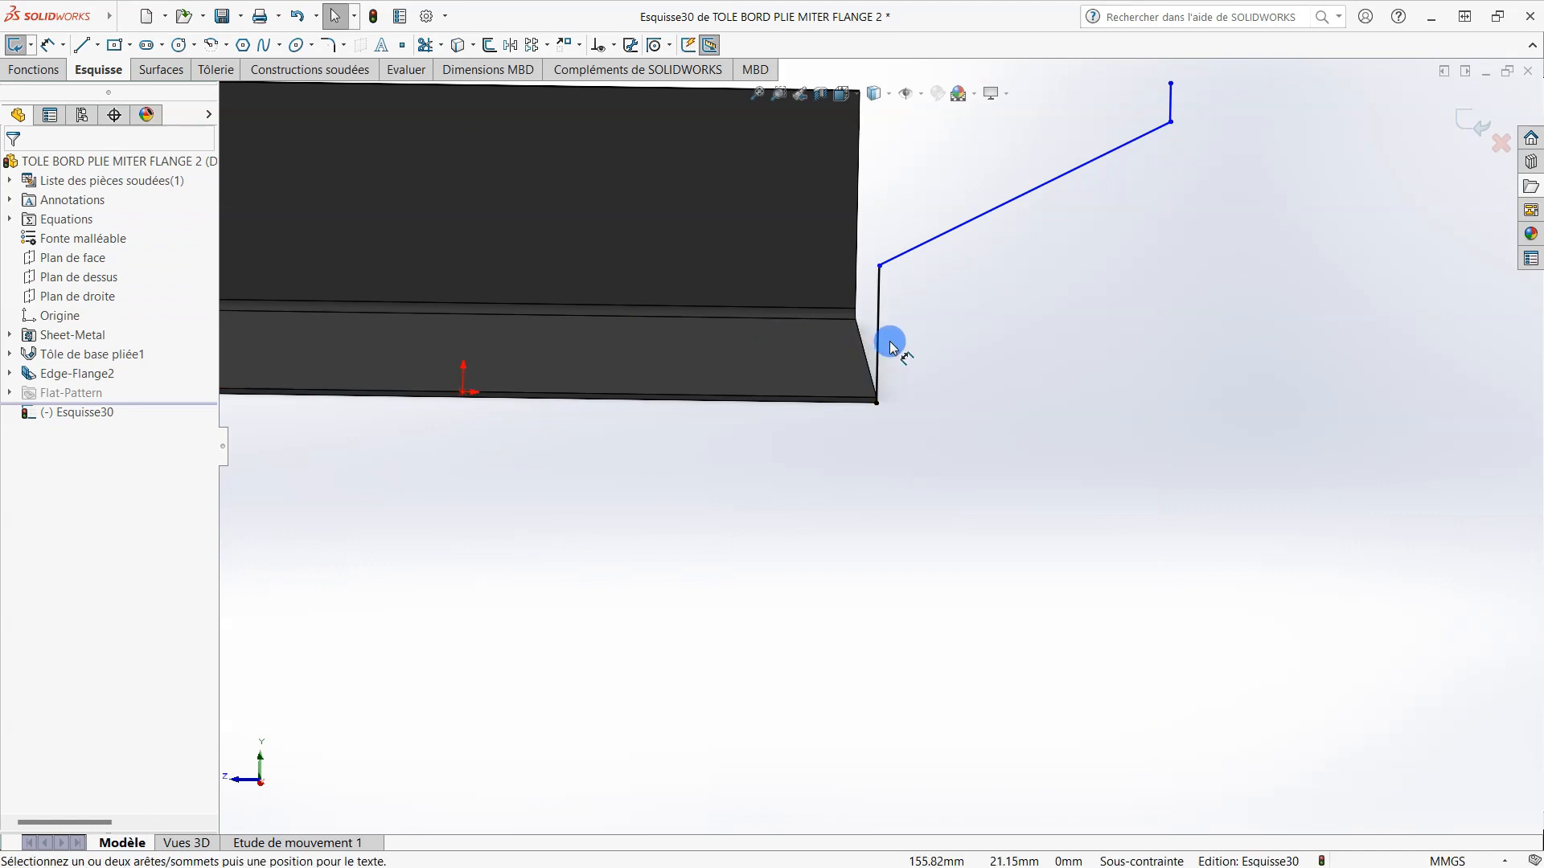
click(884, 331)
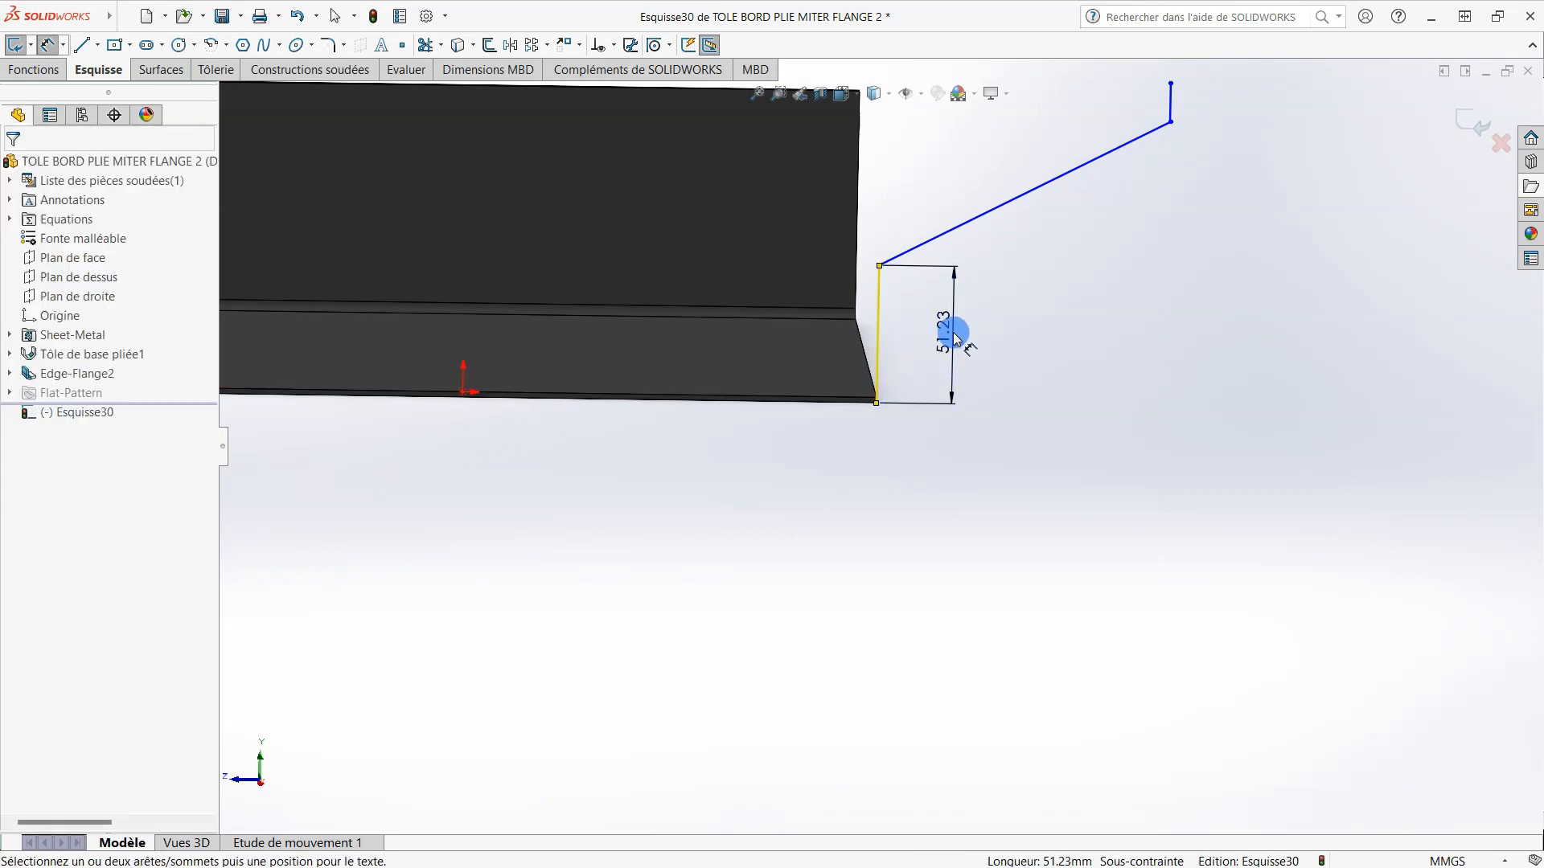
click(954, 336)
text(50)
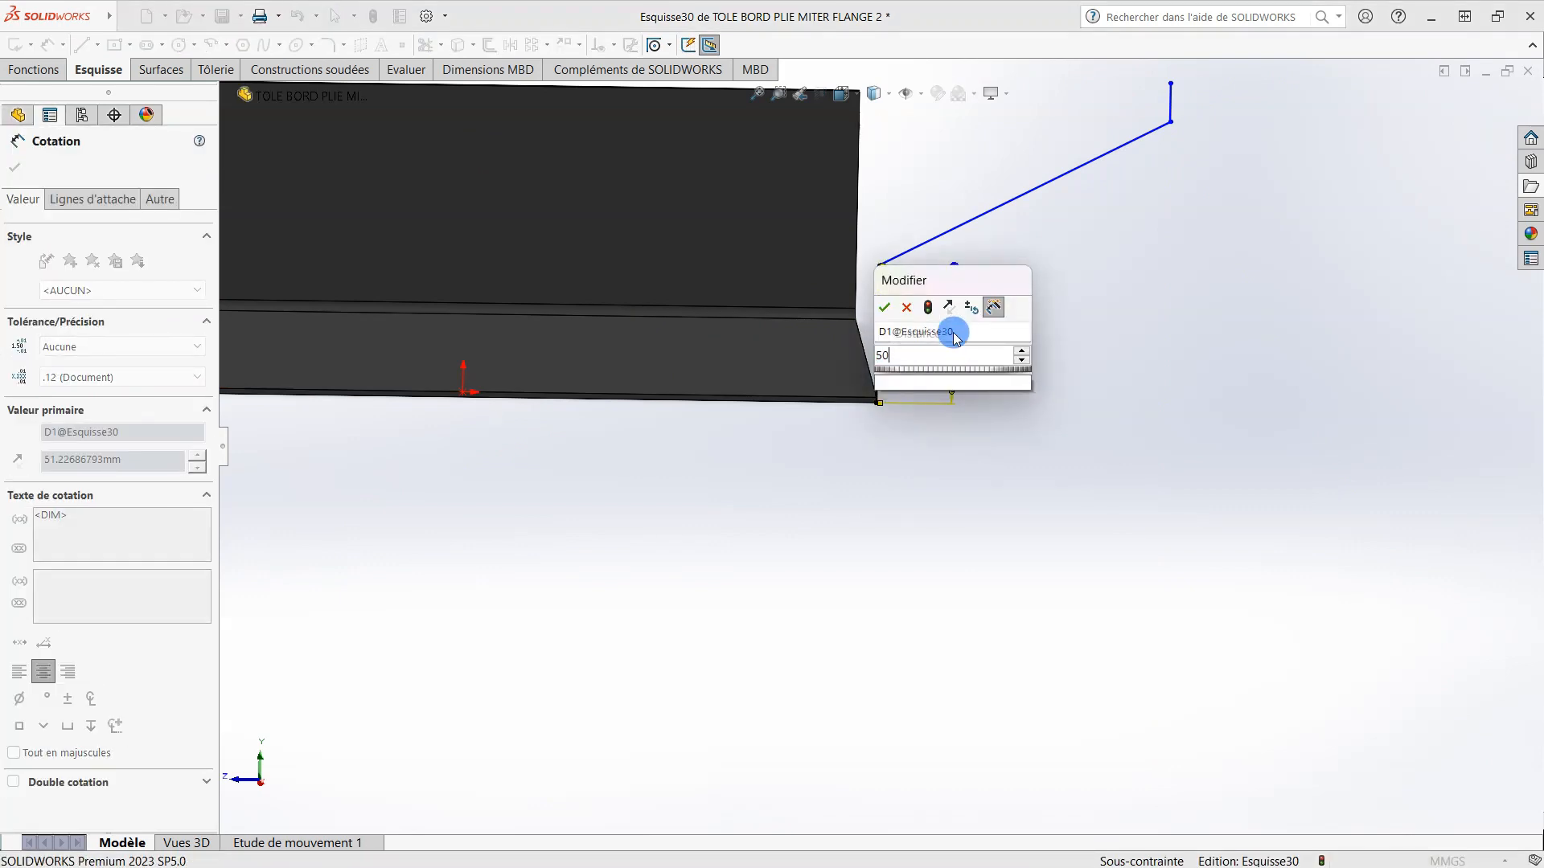
key(Return)
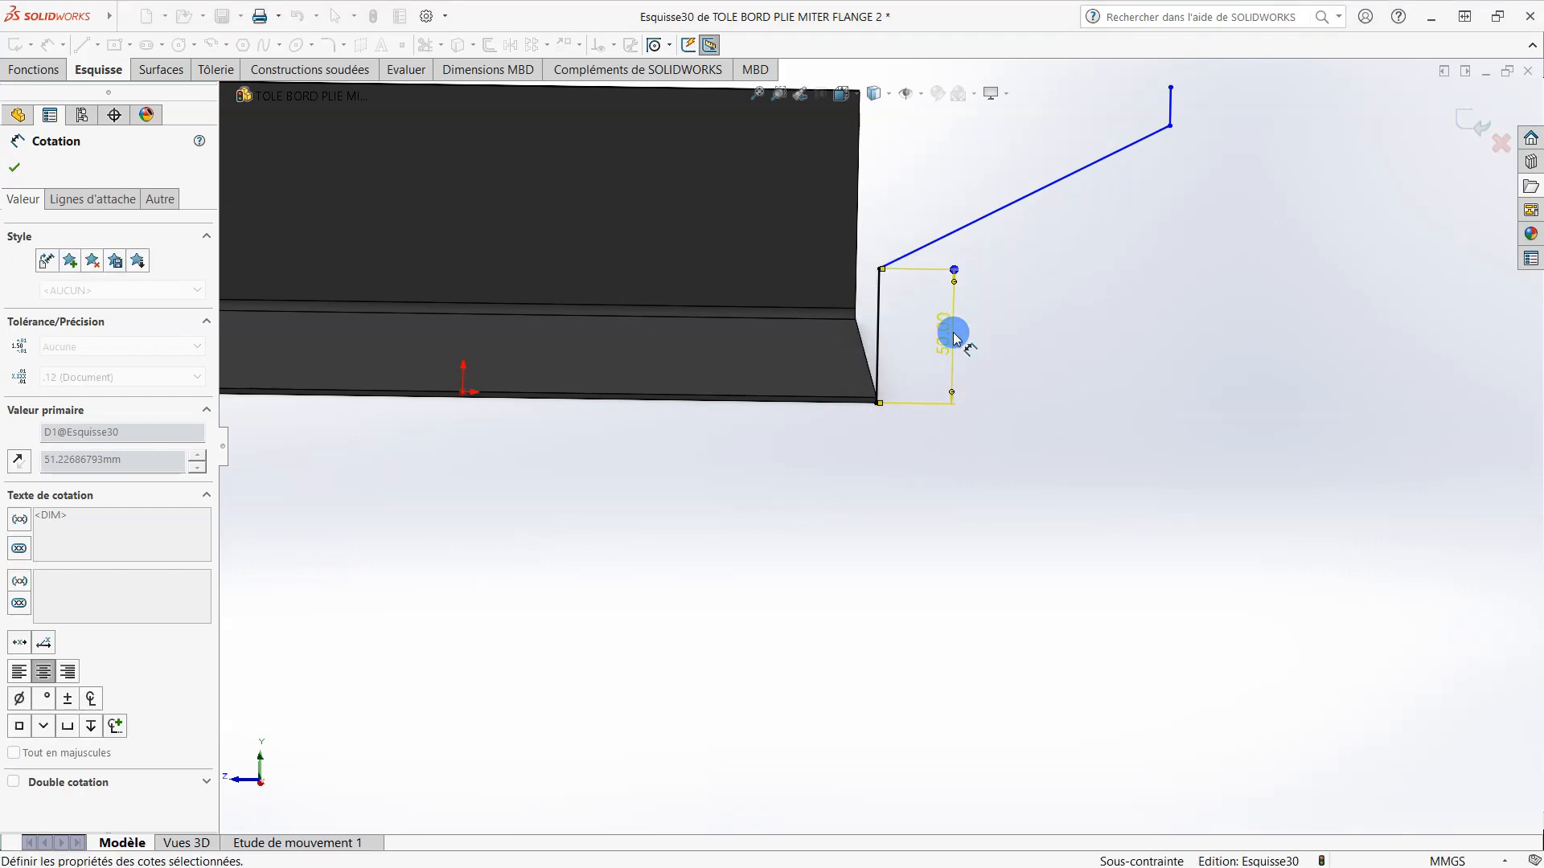
- Dimension the angle between the slanted line and the extension of the first vertical line to 60°
click(965, 229)
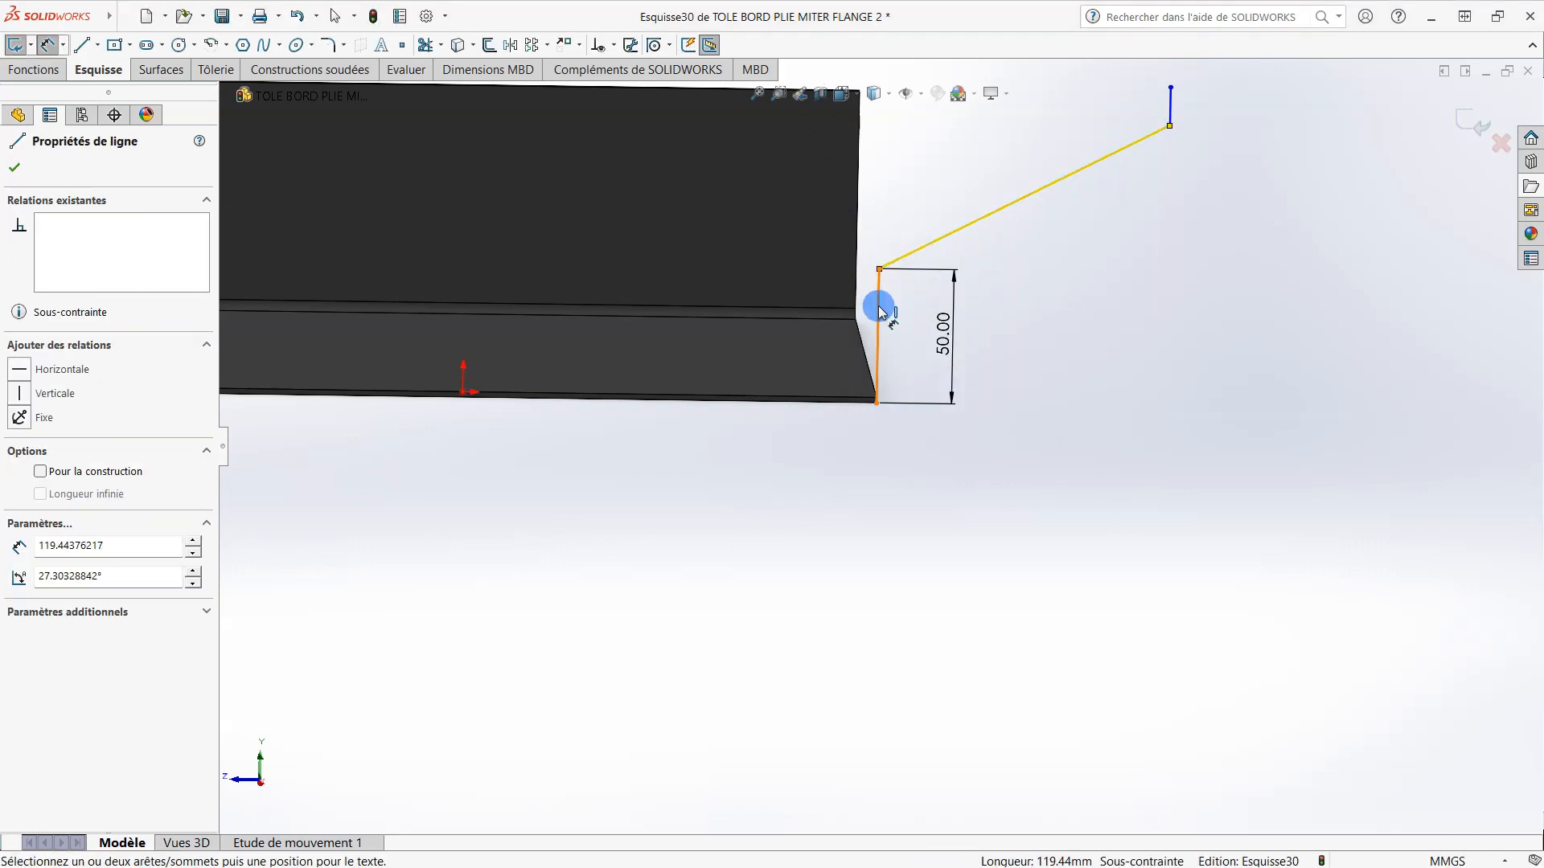
click(879, 303)
click(1031, 179)
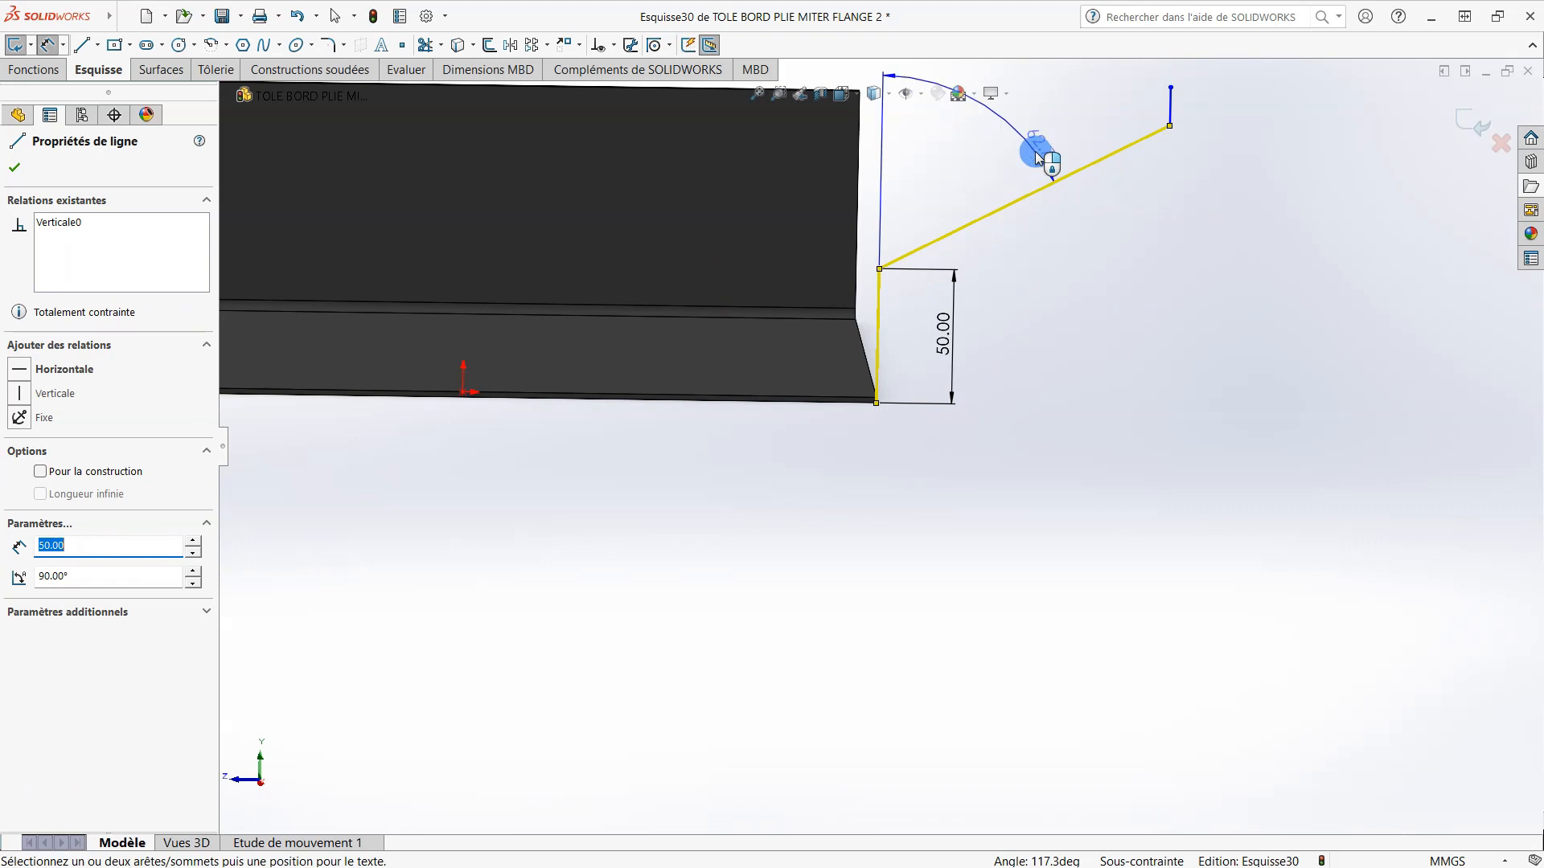
click(1037, 154)
text(60)
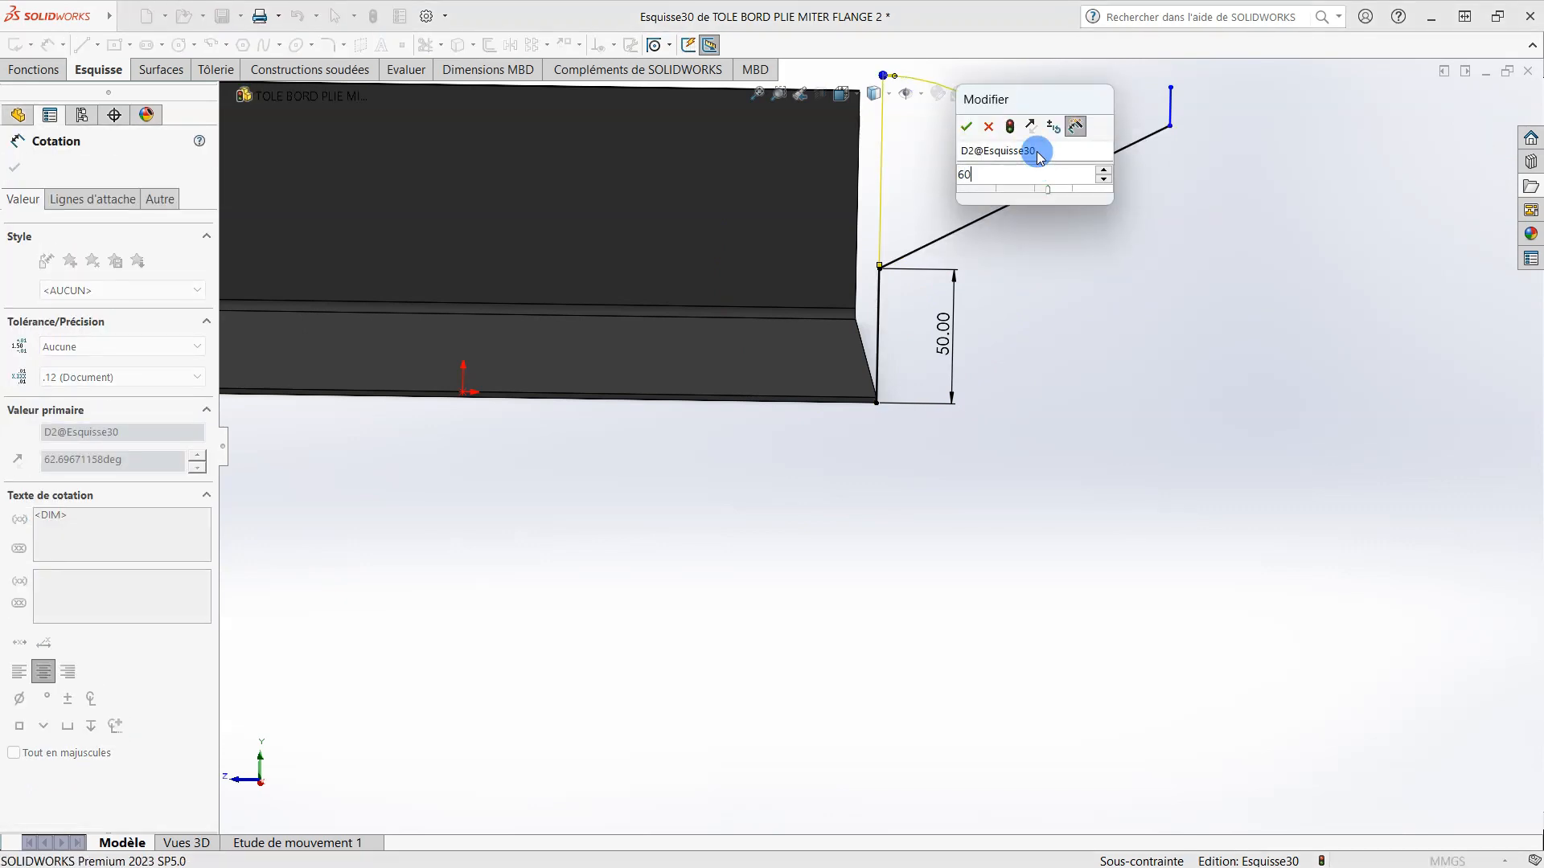
key(Return)
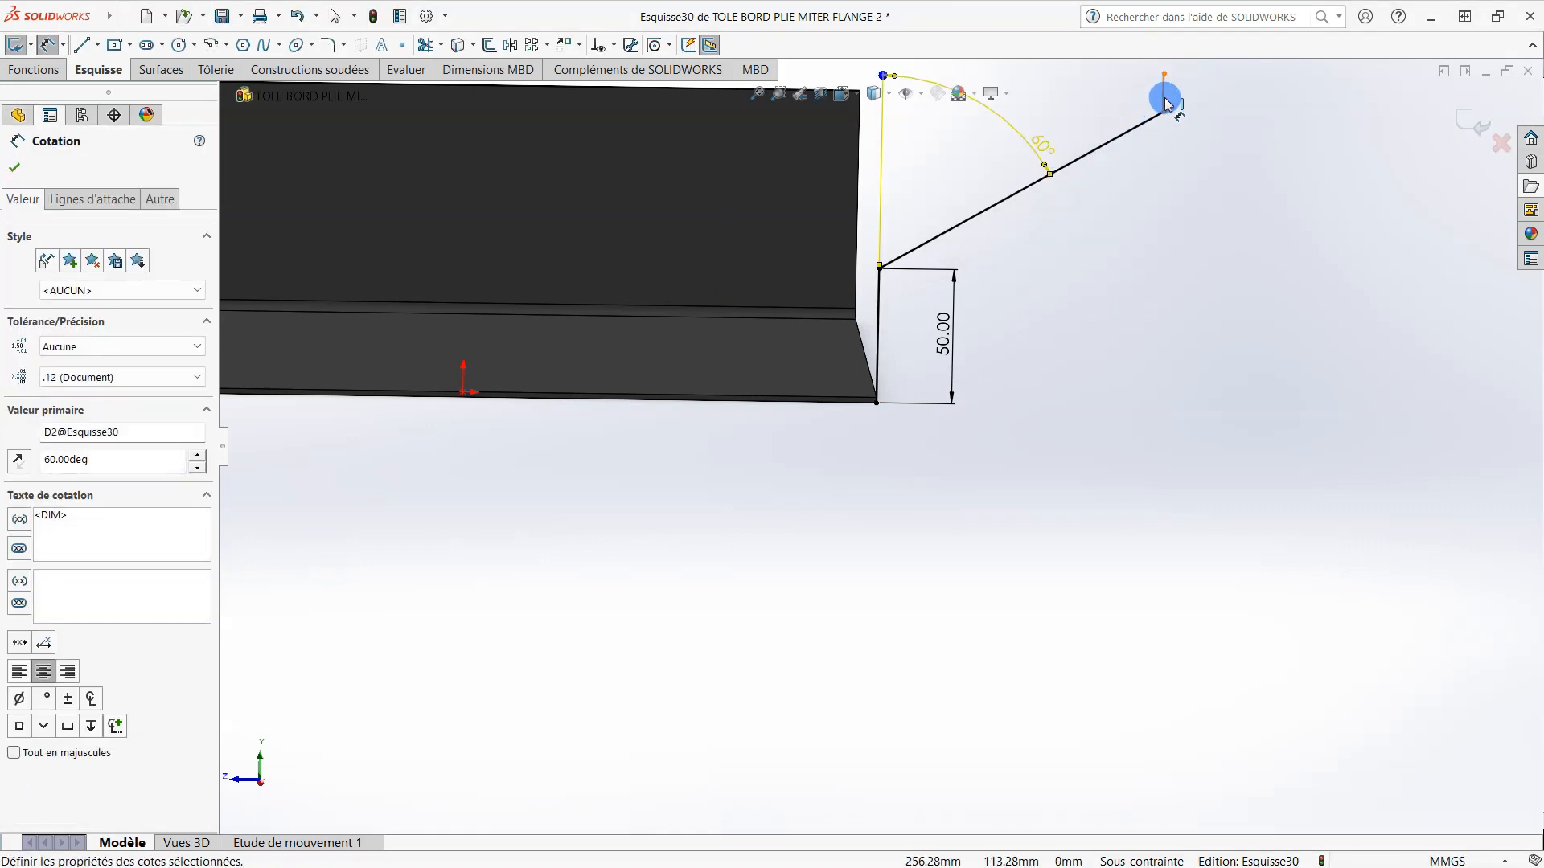
- Dimension the slanted line's true length to 100 mm
click(1126, 131)
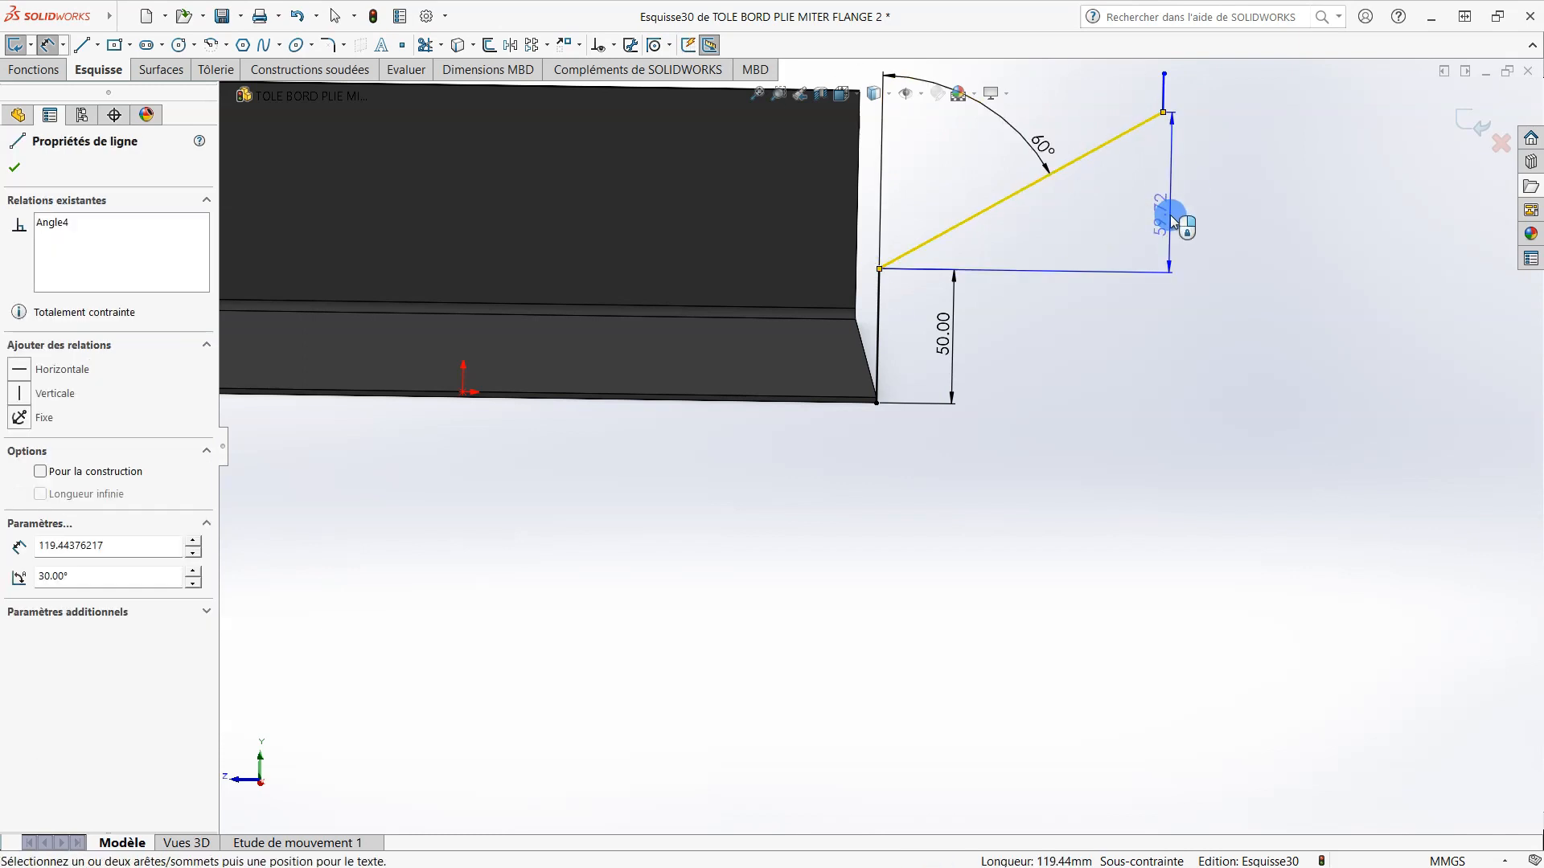
click(1145, 241)
double_click(1146, 237)
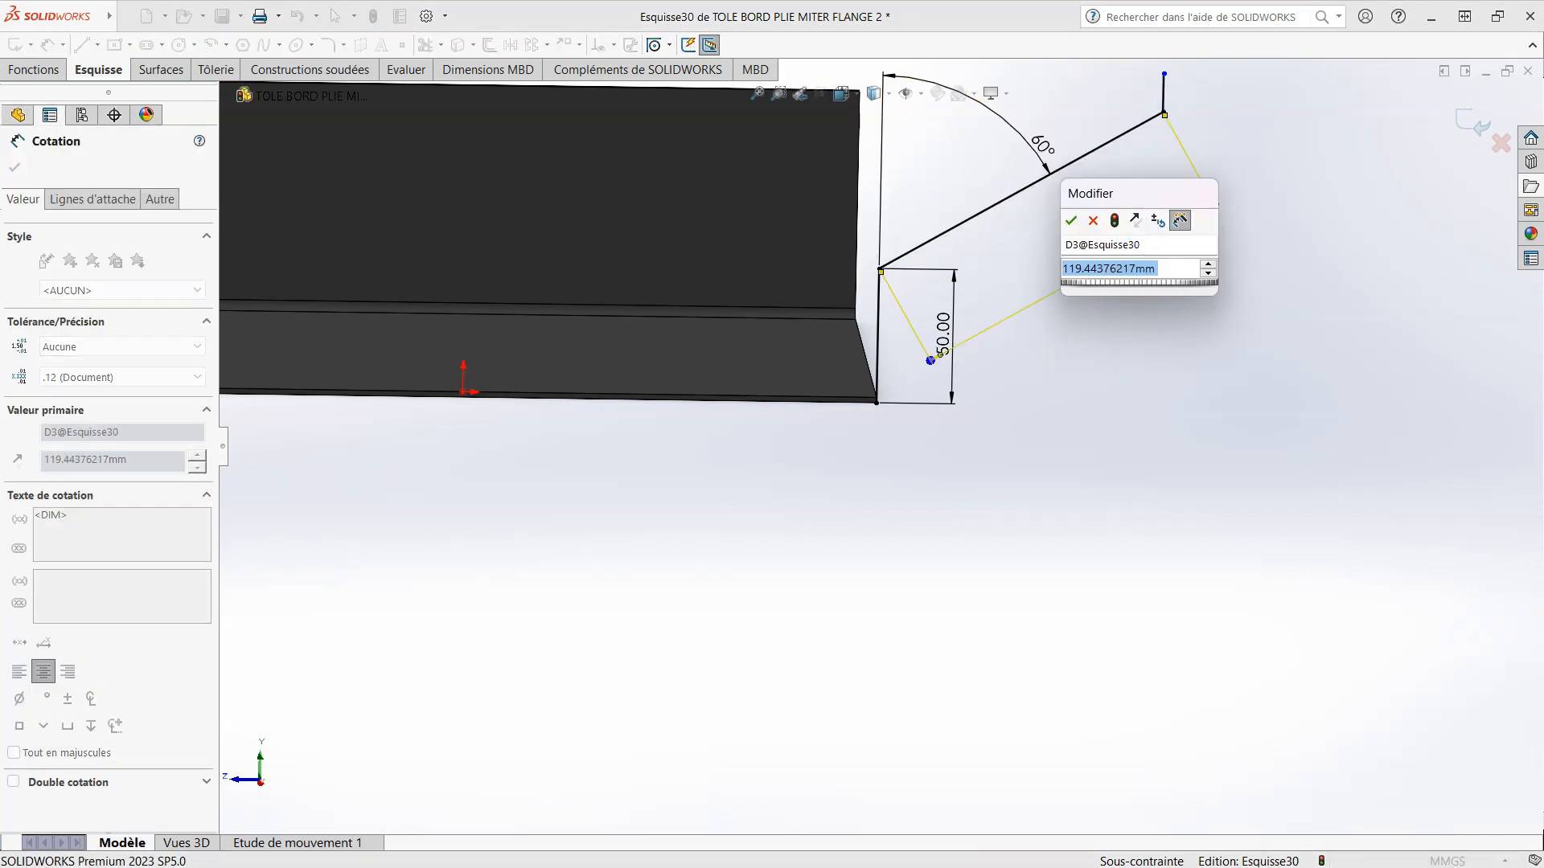
text(100)
key(Return)
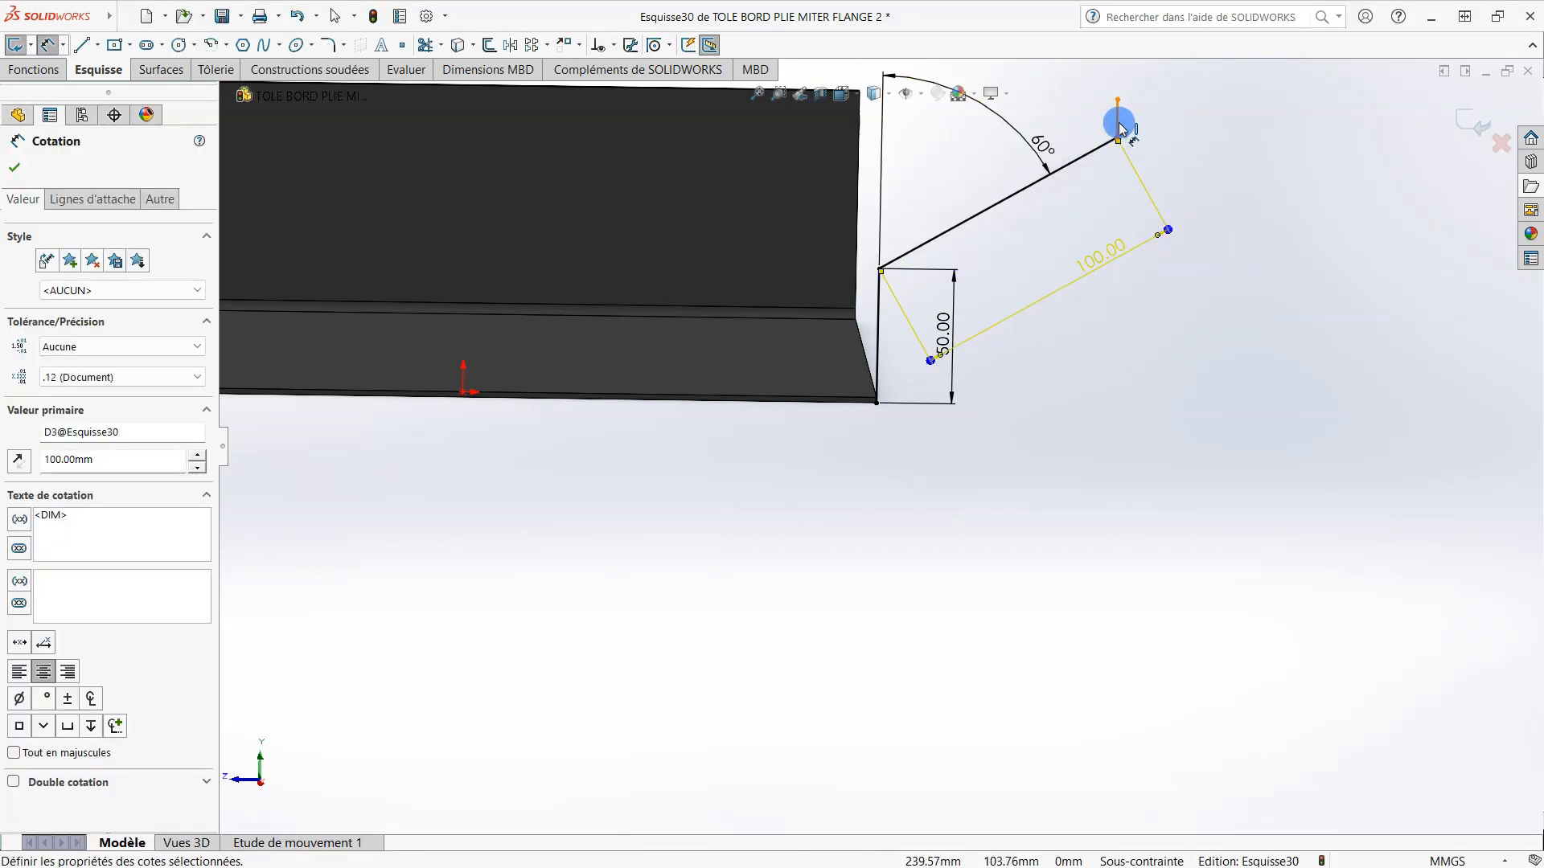
- Dimension the profile's upper vertical line to 20 mm and finish the sketch to preview the miter flange
click(1117, 122)
click(1228, 129)
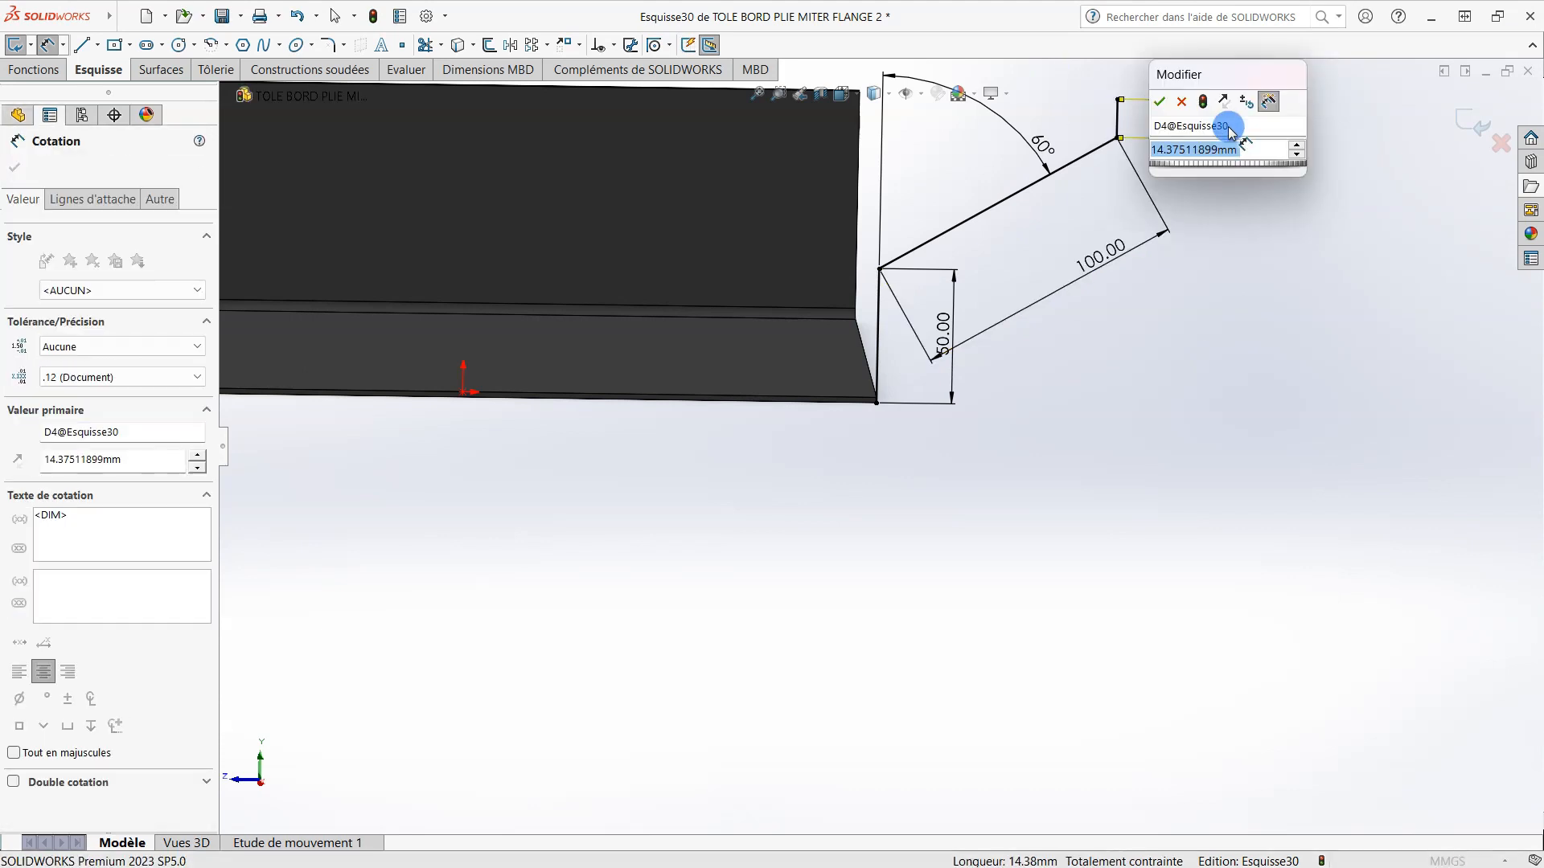
text(20)
key(Return)
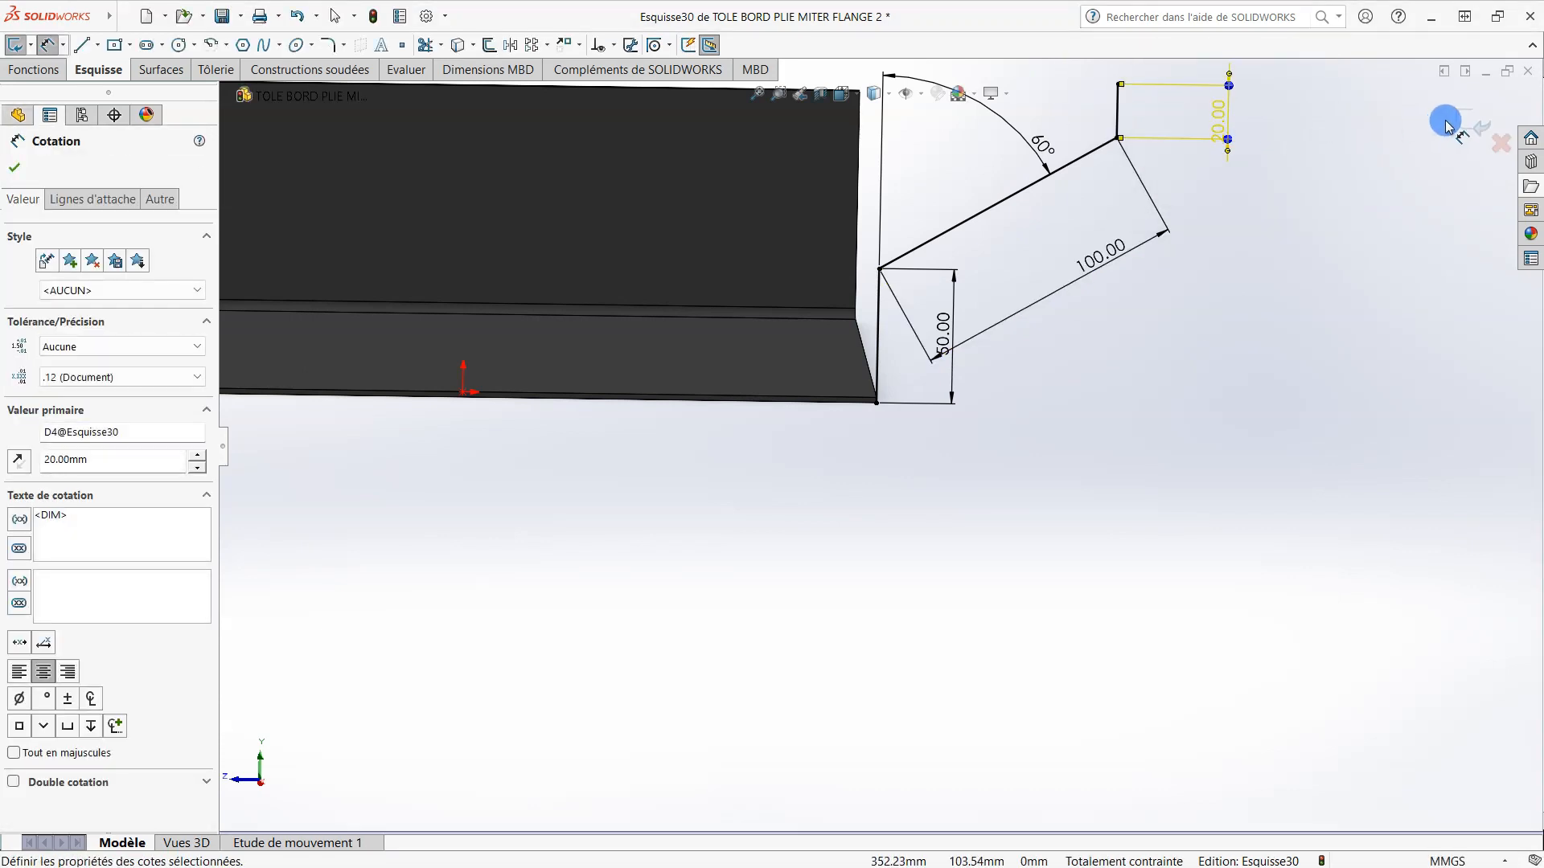
click(1451, 127)
click(1471, 120)
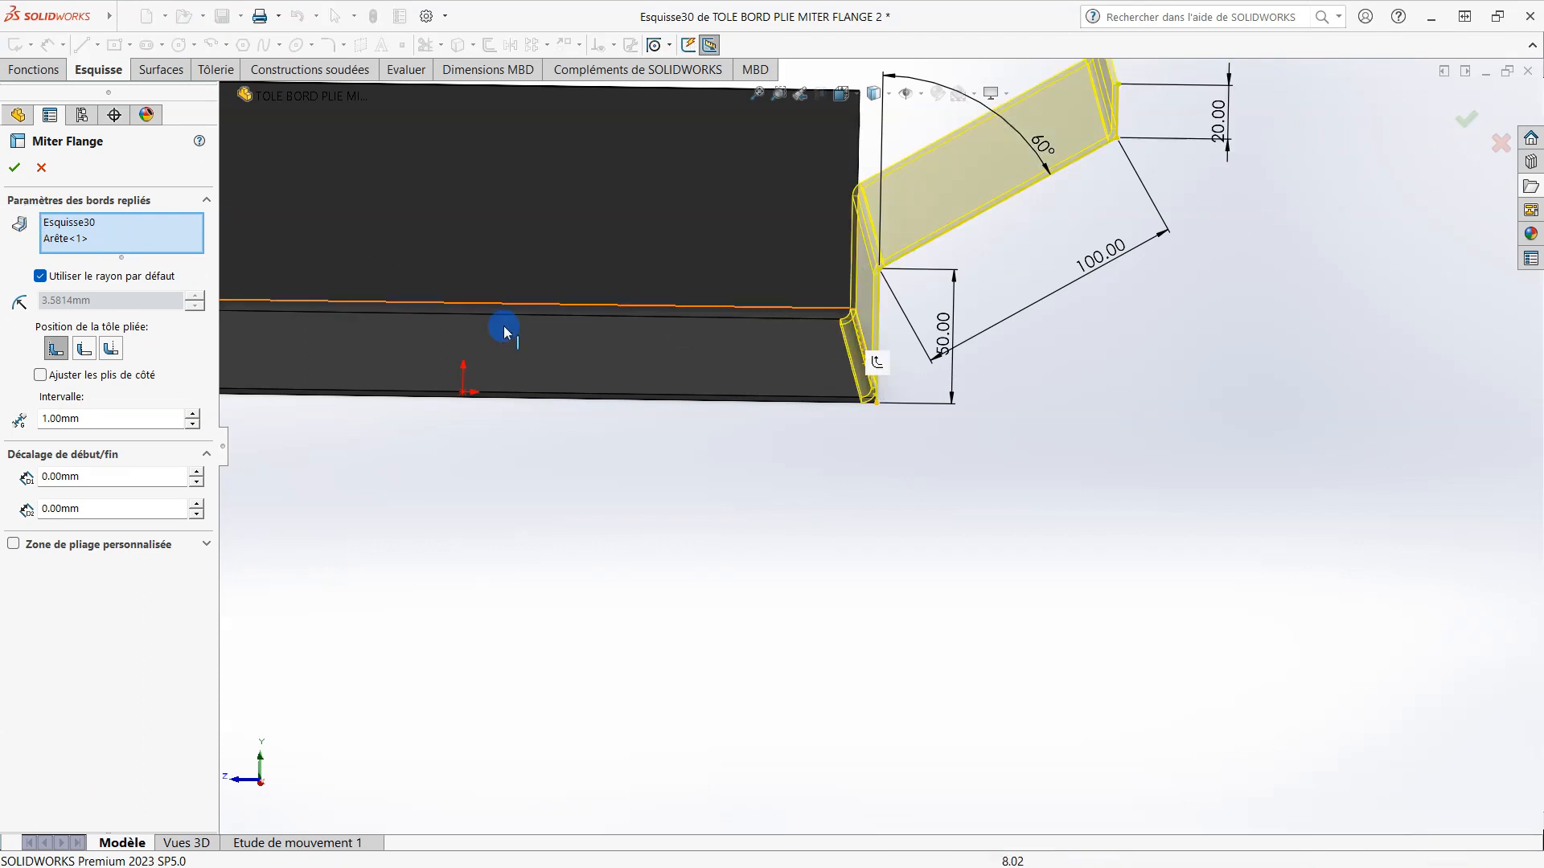
- Try propagating the miter flange along the tangent edges, and return it to the single starting edge
scroll(828, 217, up, 2)
scroll(293, 380, down, 1)
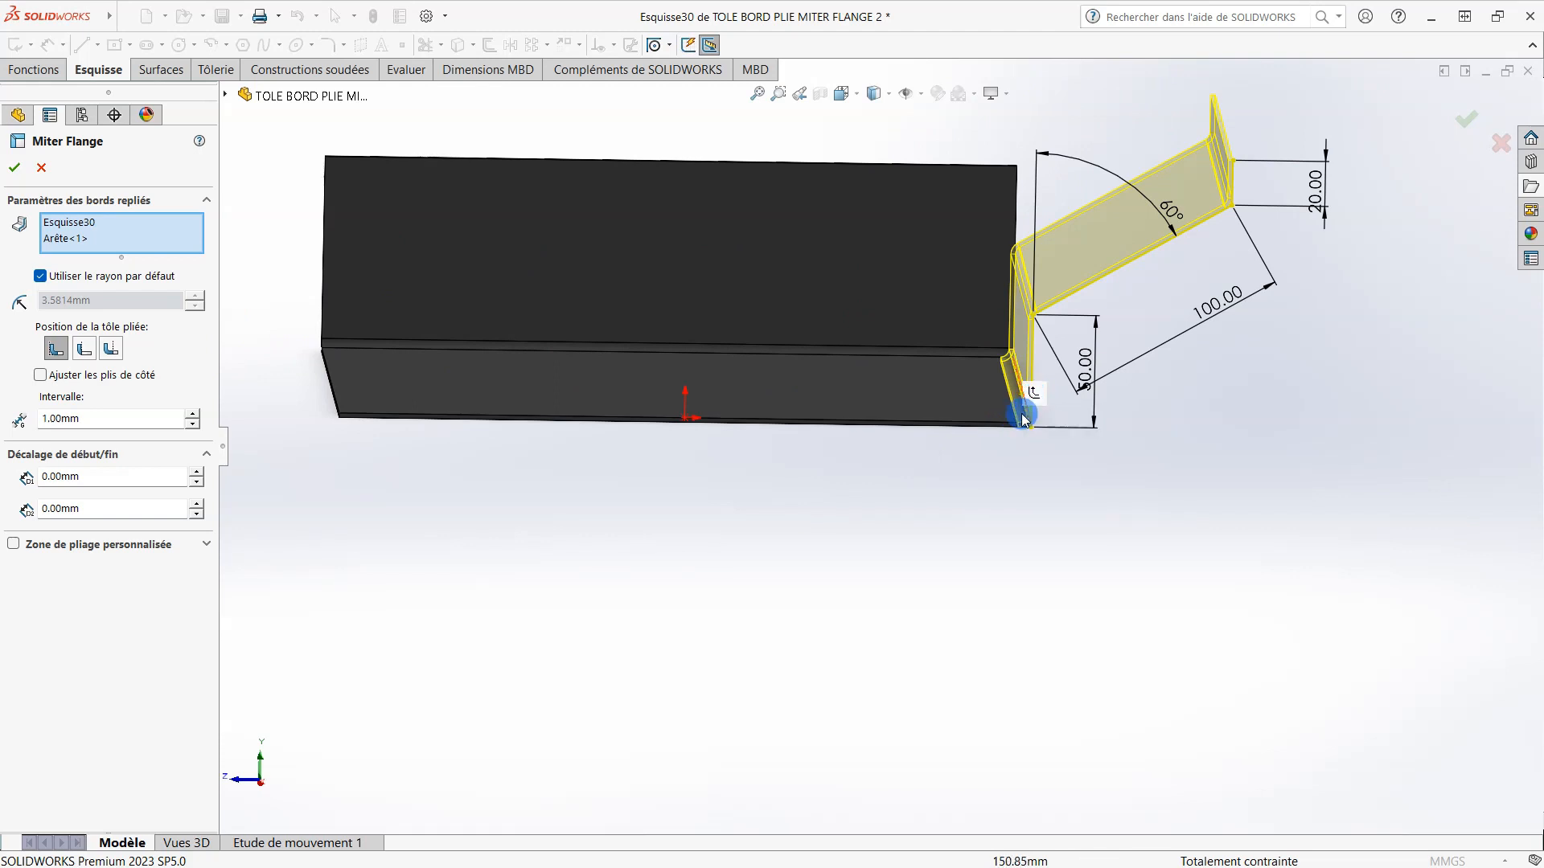
middle_drag(979, 268, 890, 193)
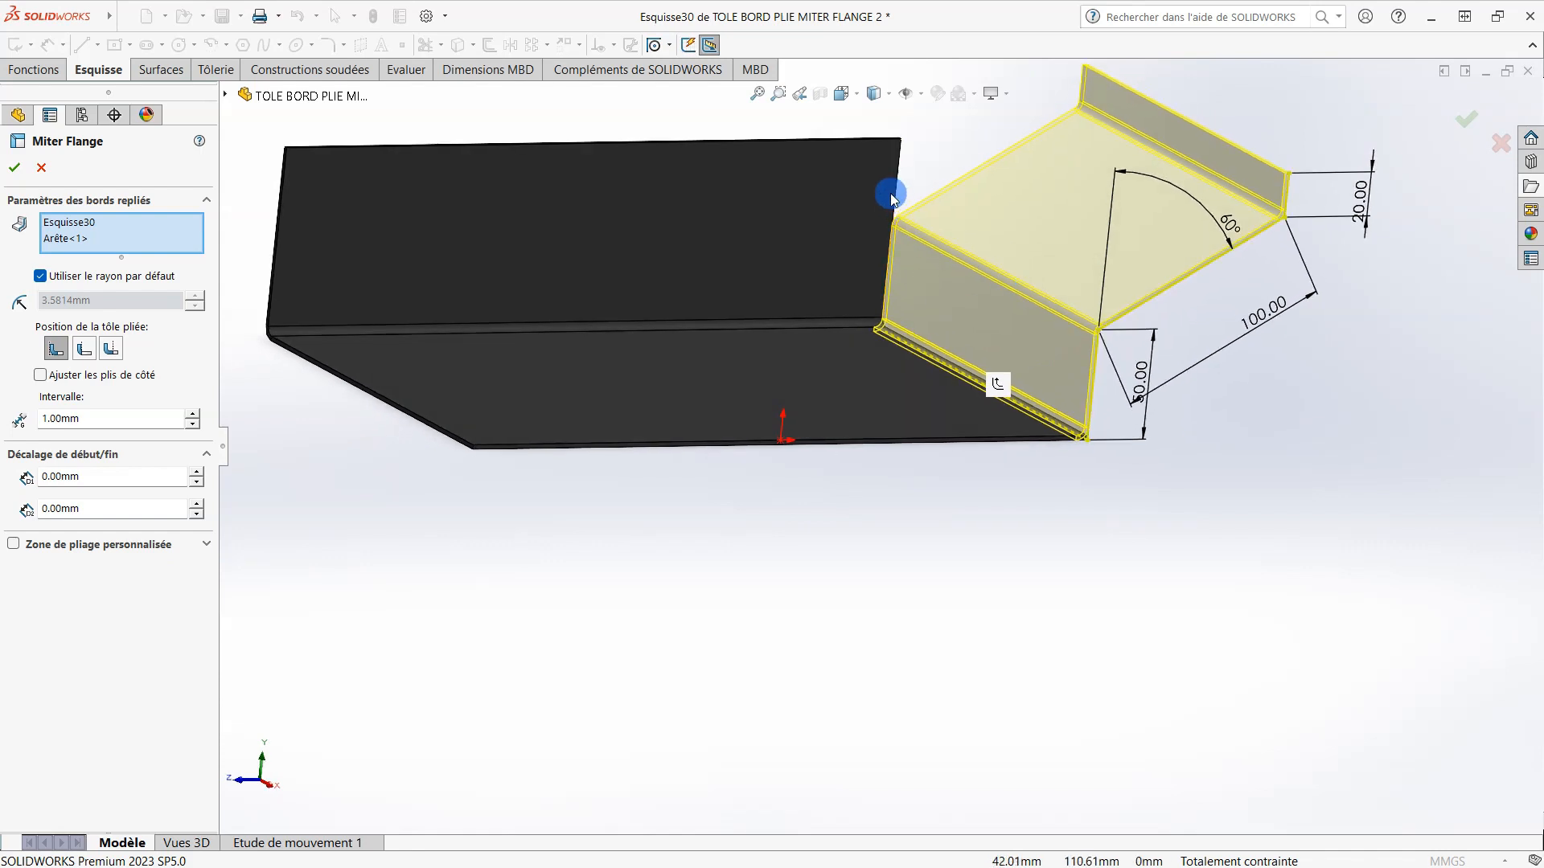
click(994, 388)
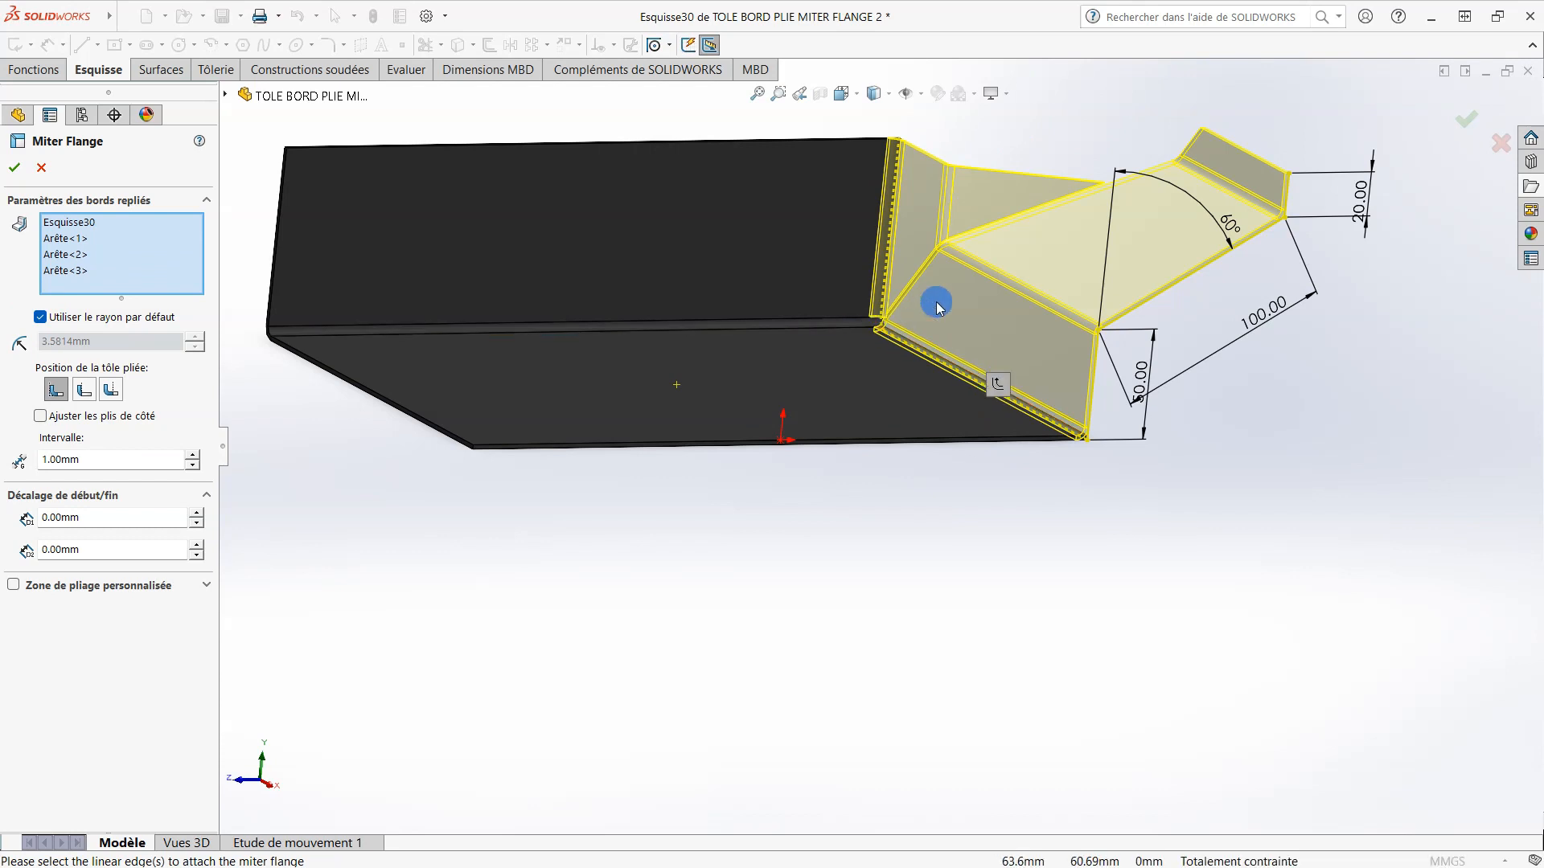
click(997, 386)
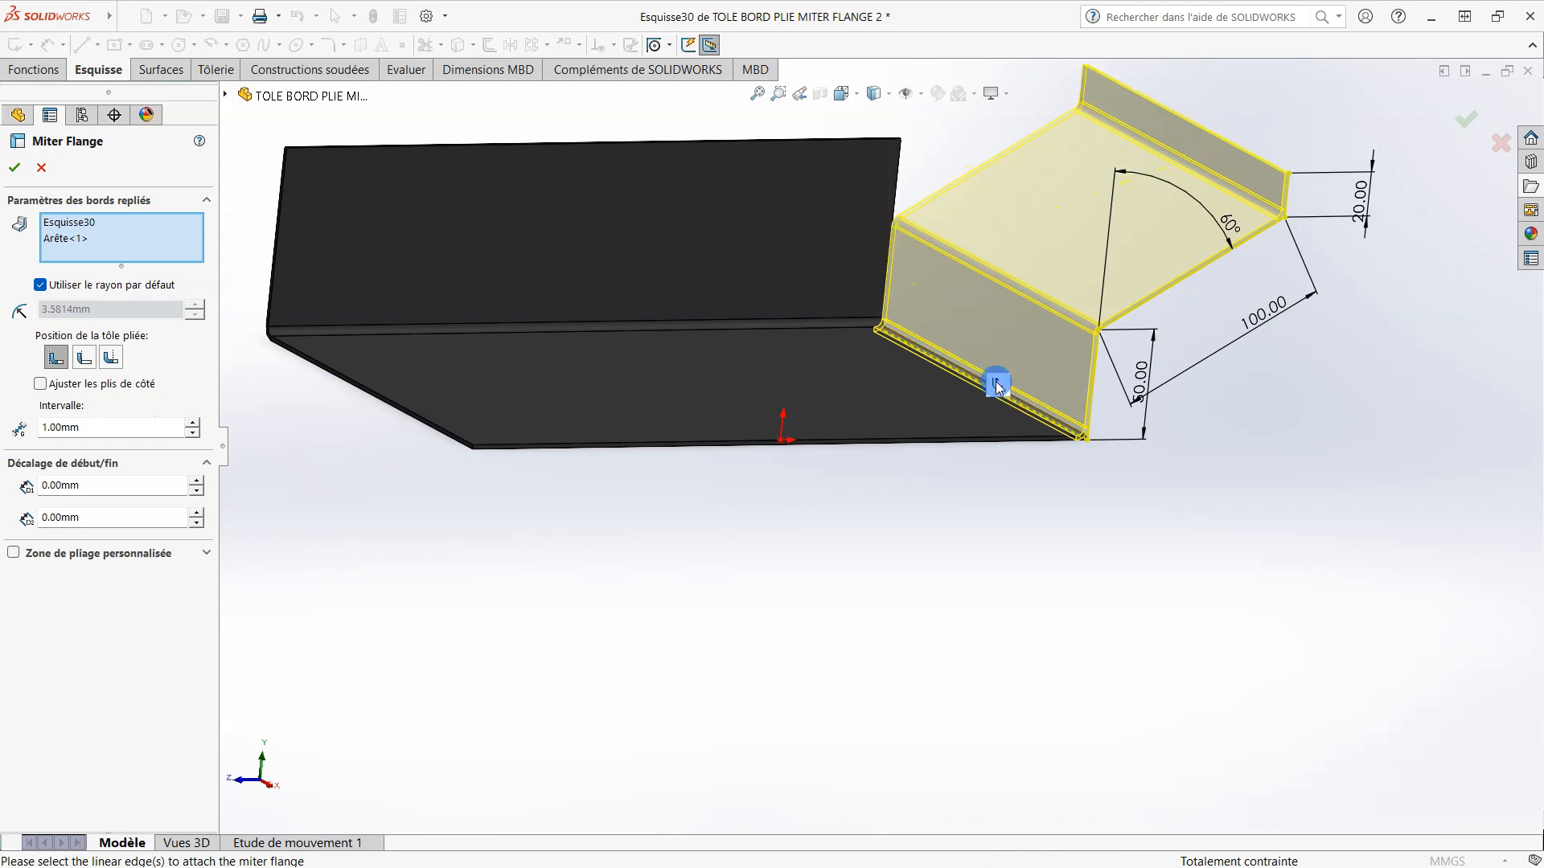
- Propagate the miter flange from the plate's starting edge to the tangent edges of the adjoining upright flange, and create it
scroll(893, 341, down, 5)
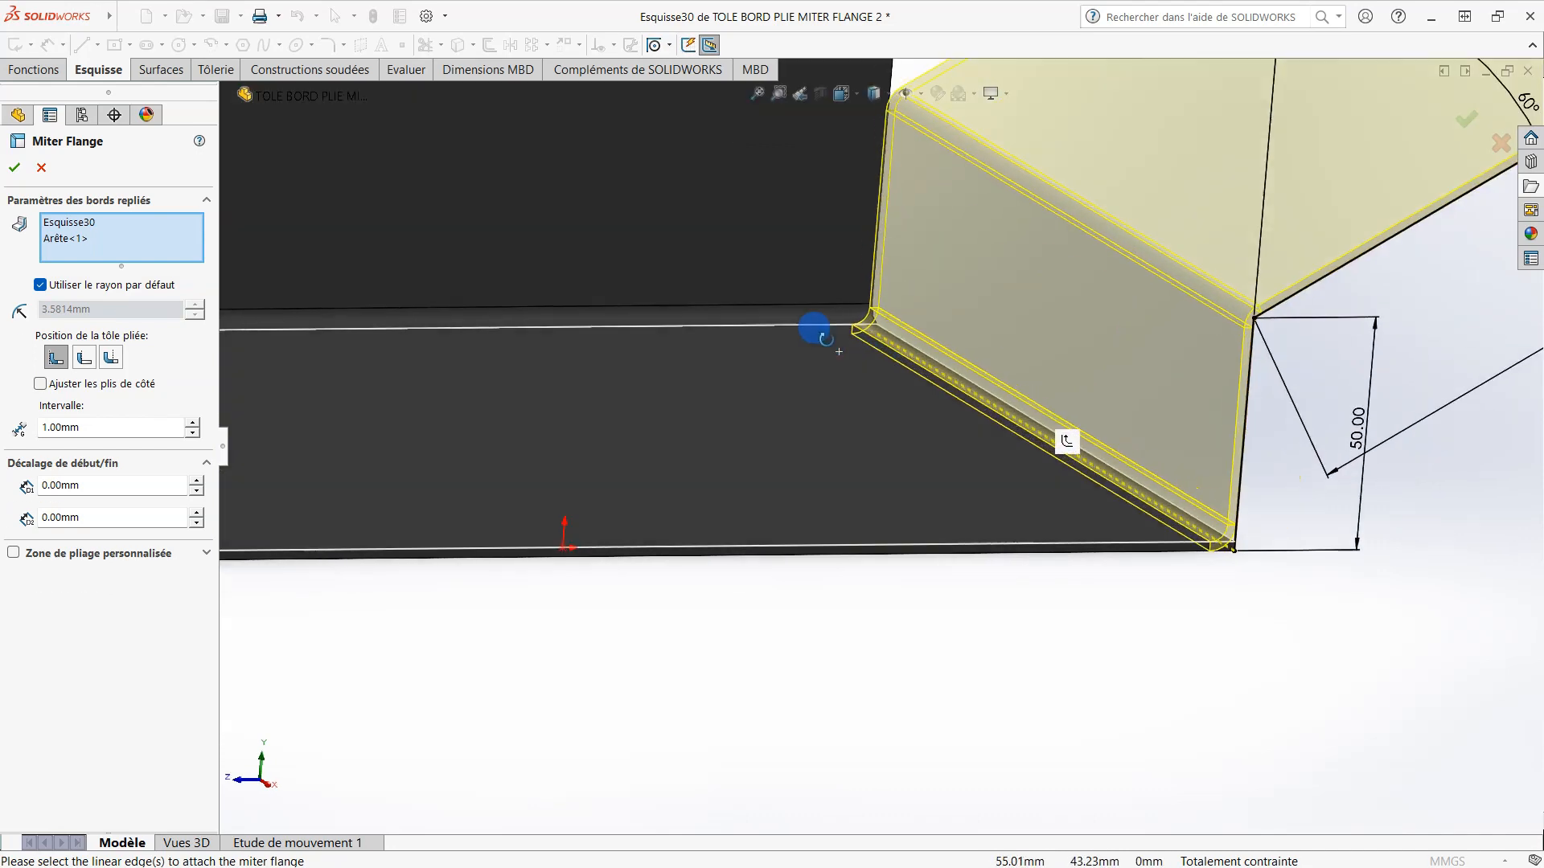
mouse_move(813, 330)
middle_down()
mouse_move(683, 309)
mouse_move(540, 434)
middle_up()
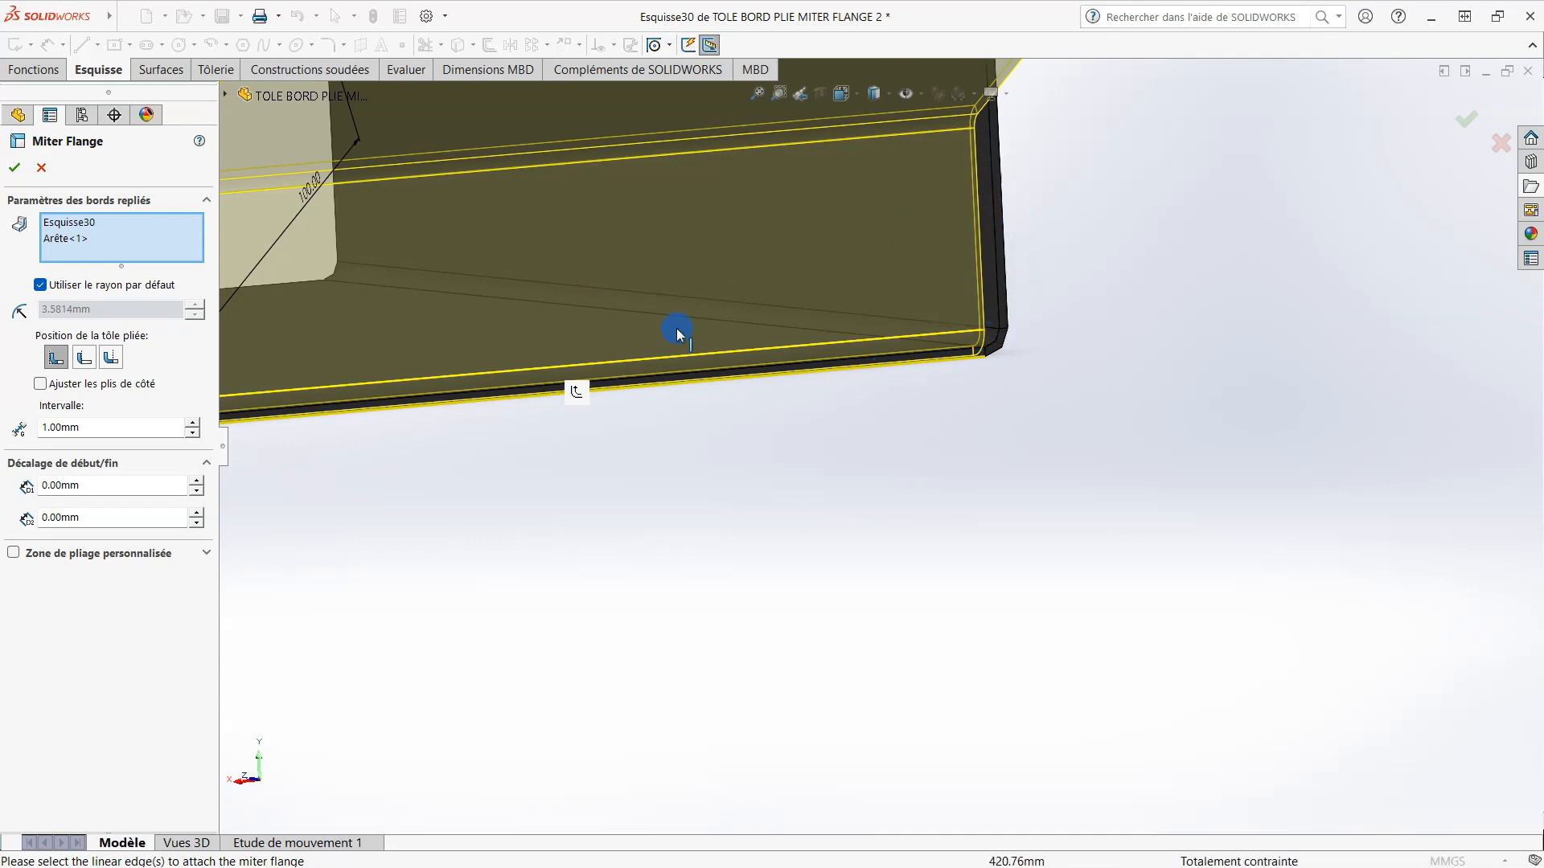
middle_drag(380, 452, 1006, 431)
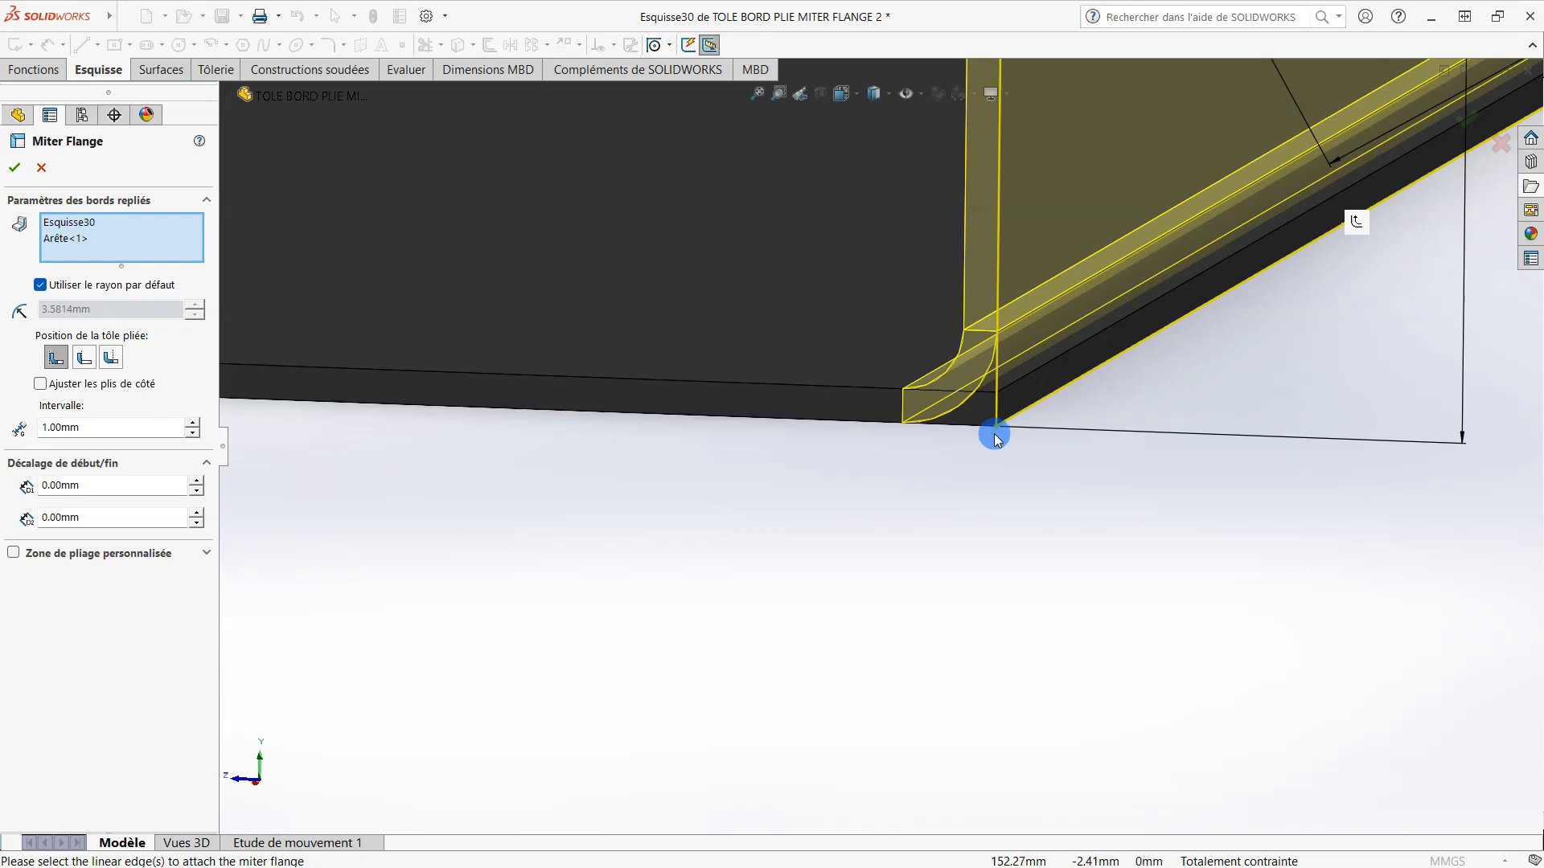
scroll(996, 440, up, 3)
middle_drag(864, 437, 900, 434)
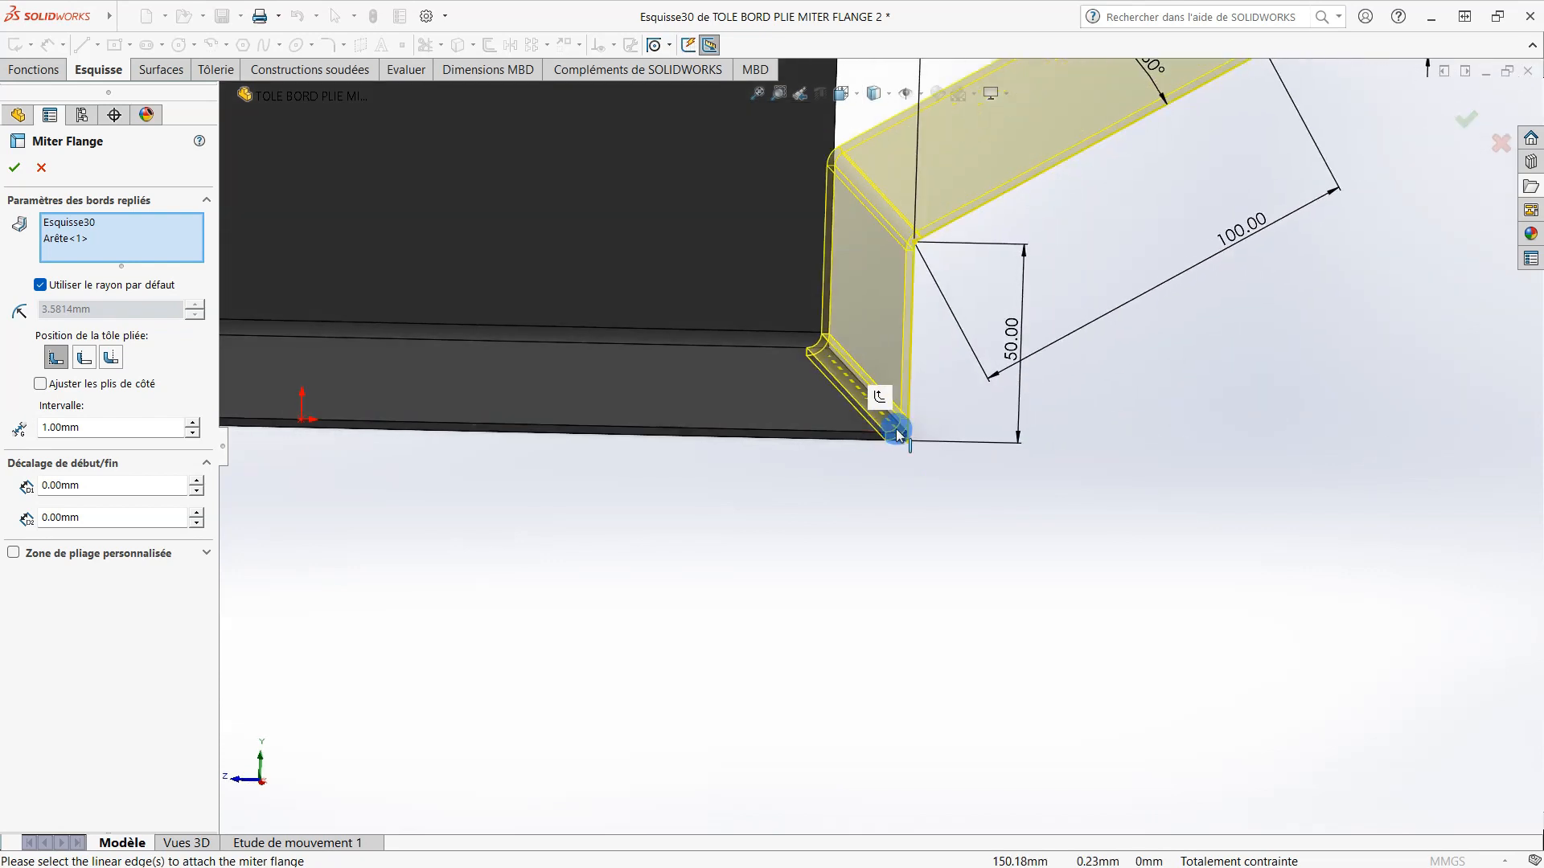
scroll(880, 418, up, 2)
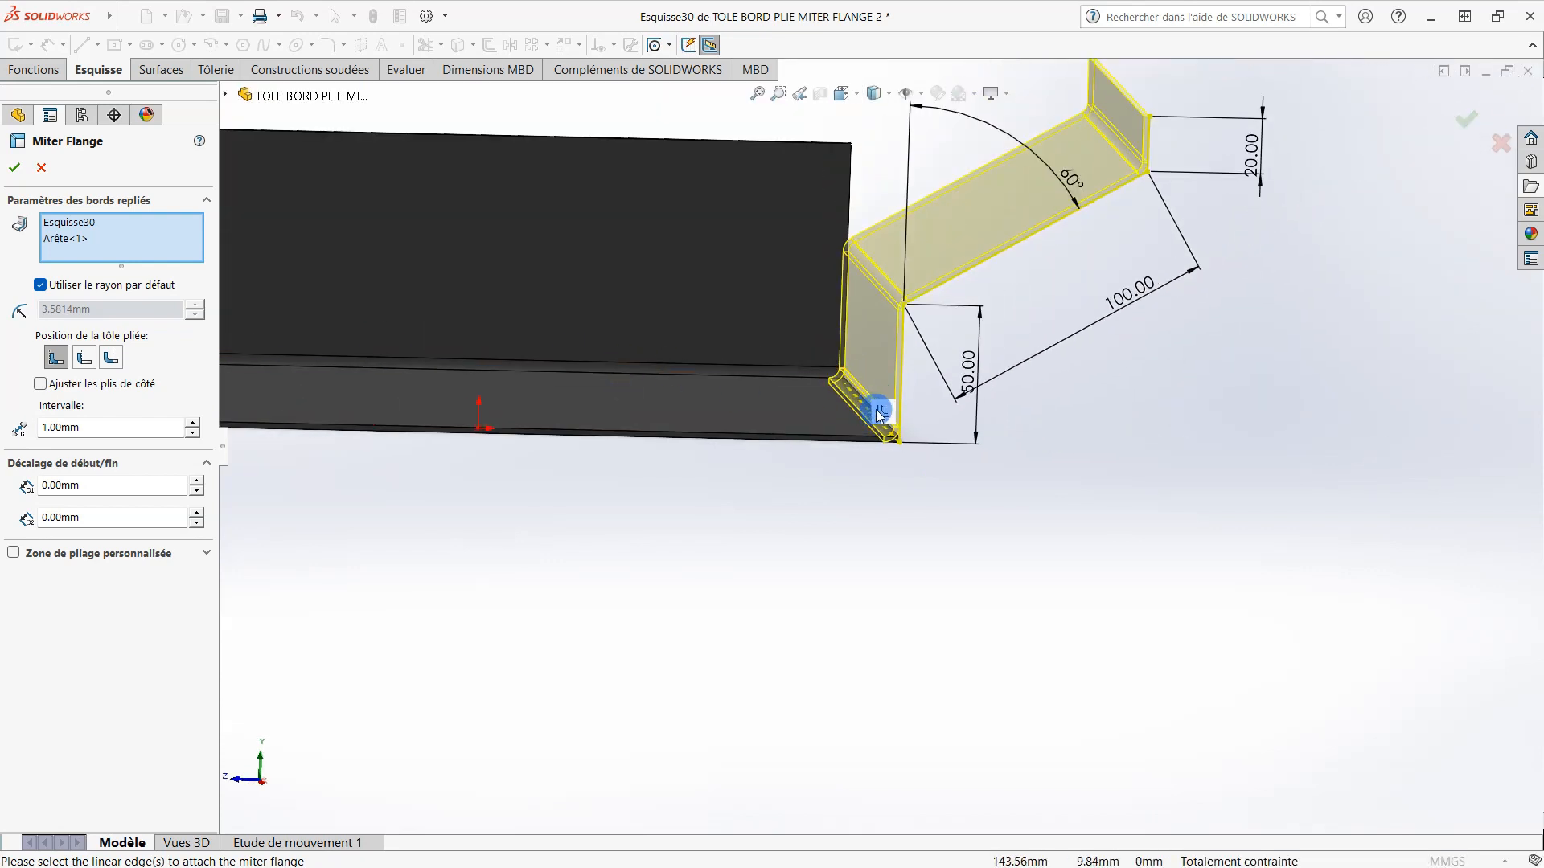
click(879, 412)
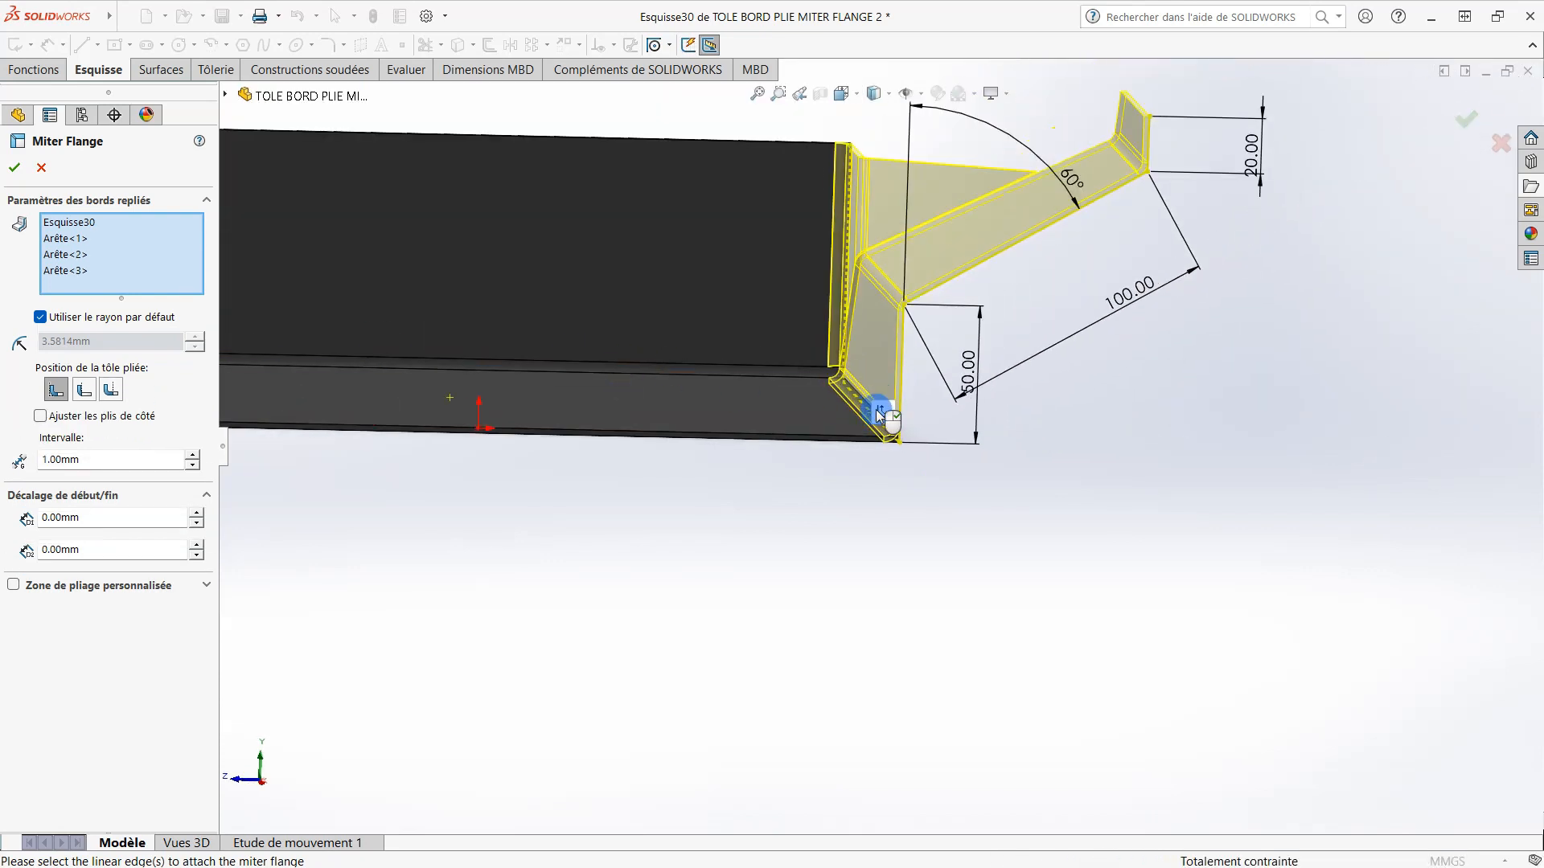
click(17, 169)
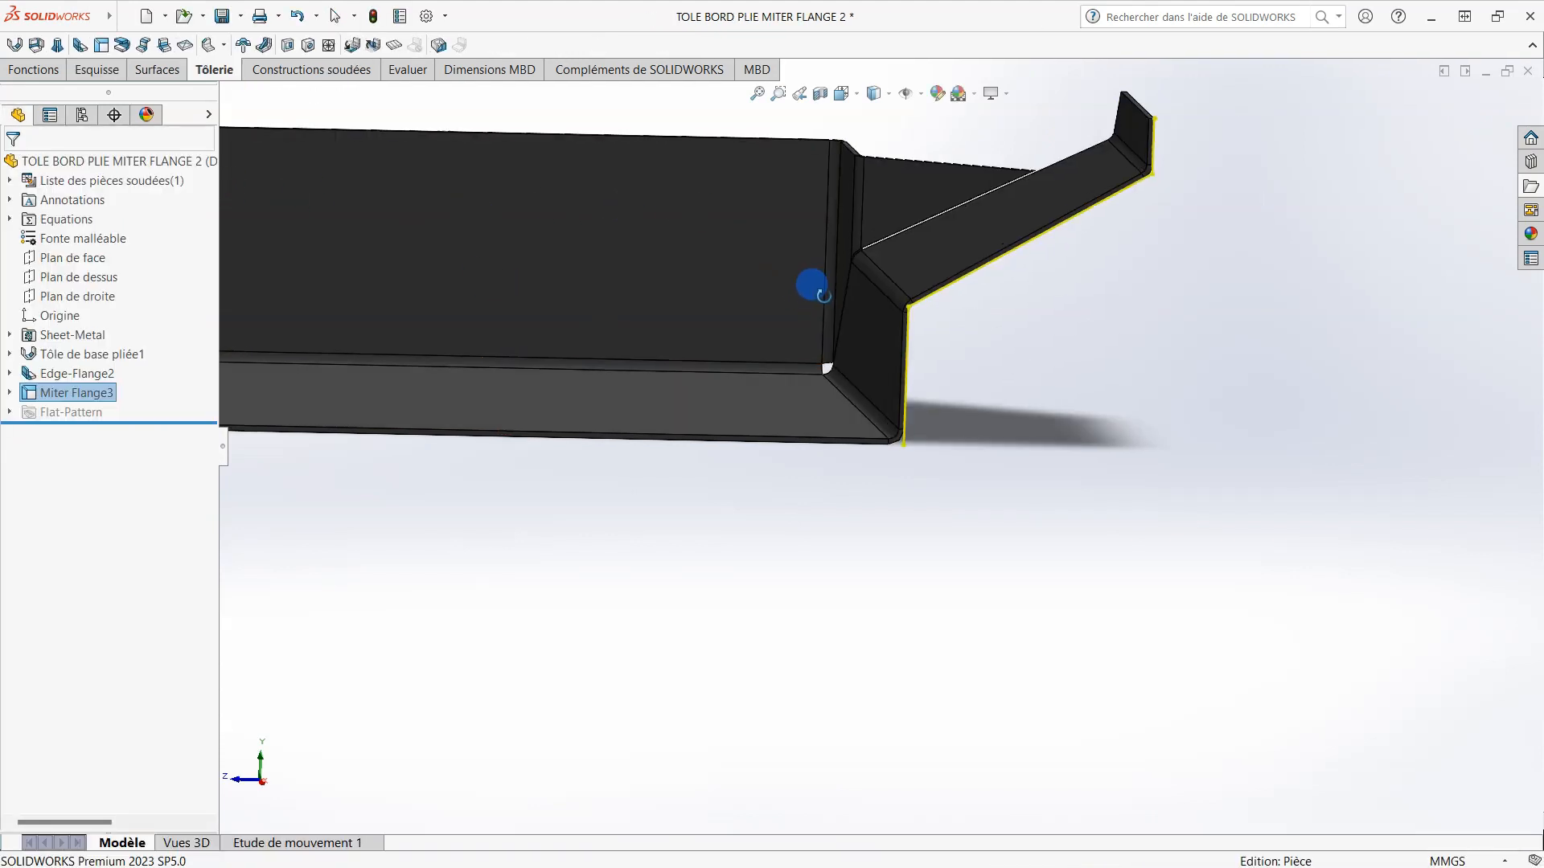
- Unfold the sheet metal part to inspect its flat pattern, and fold it back to the bent state
middle_drag(812, 285, 803, 230)
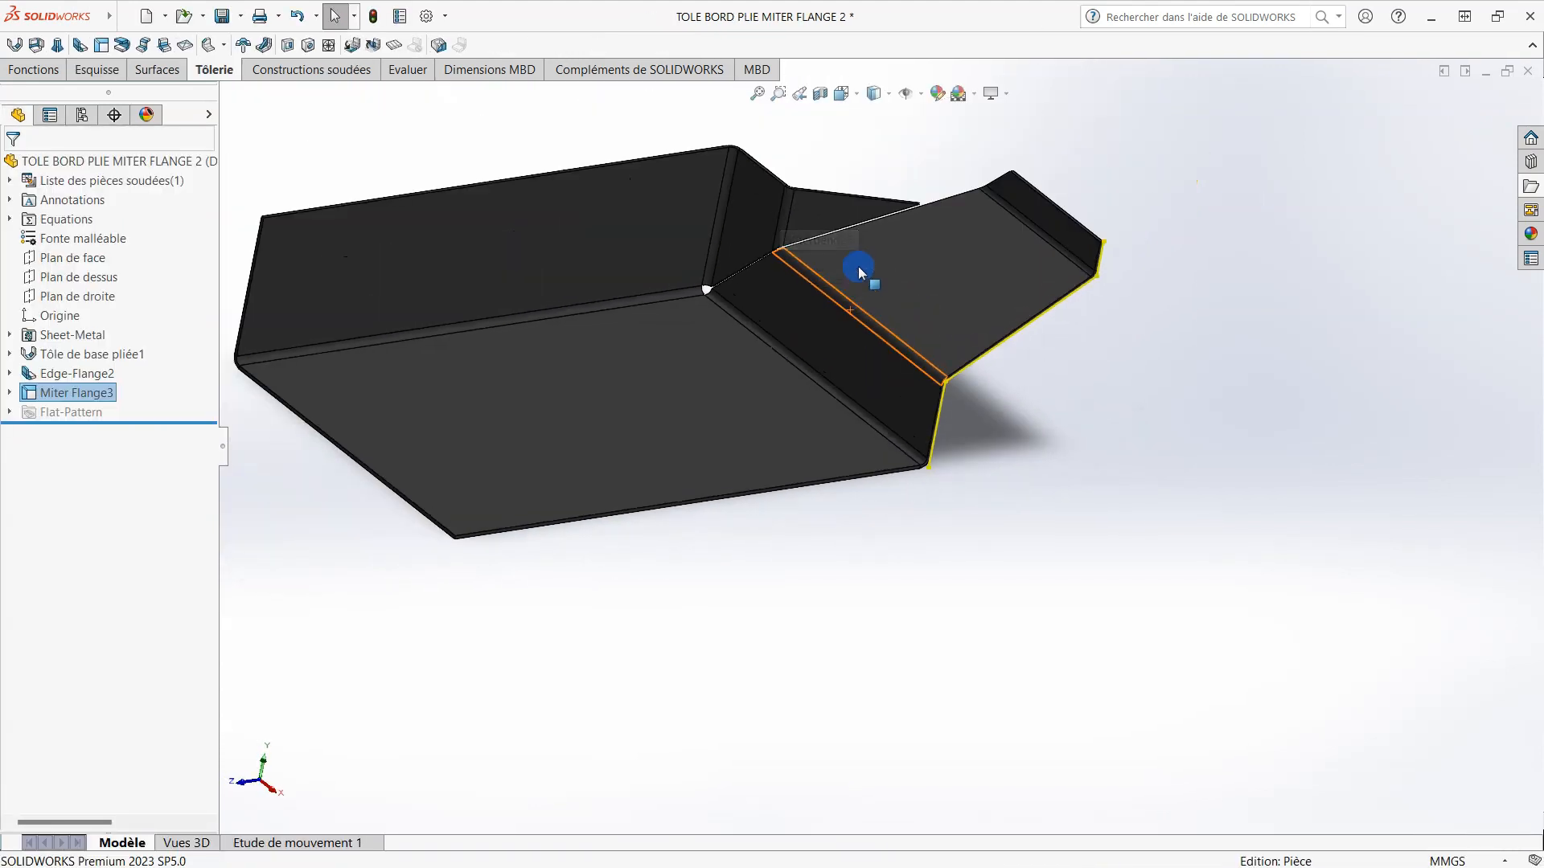
click(391, 48)
middle_drag(792, 283, 727, 403)
click(402, 50)
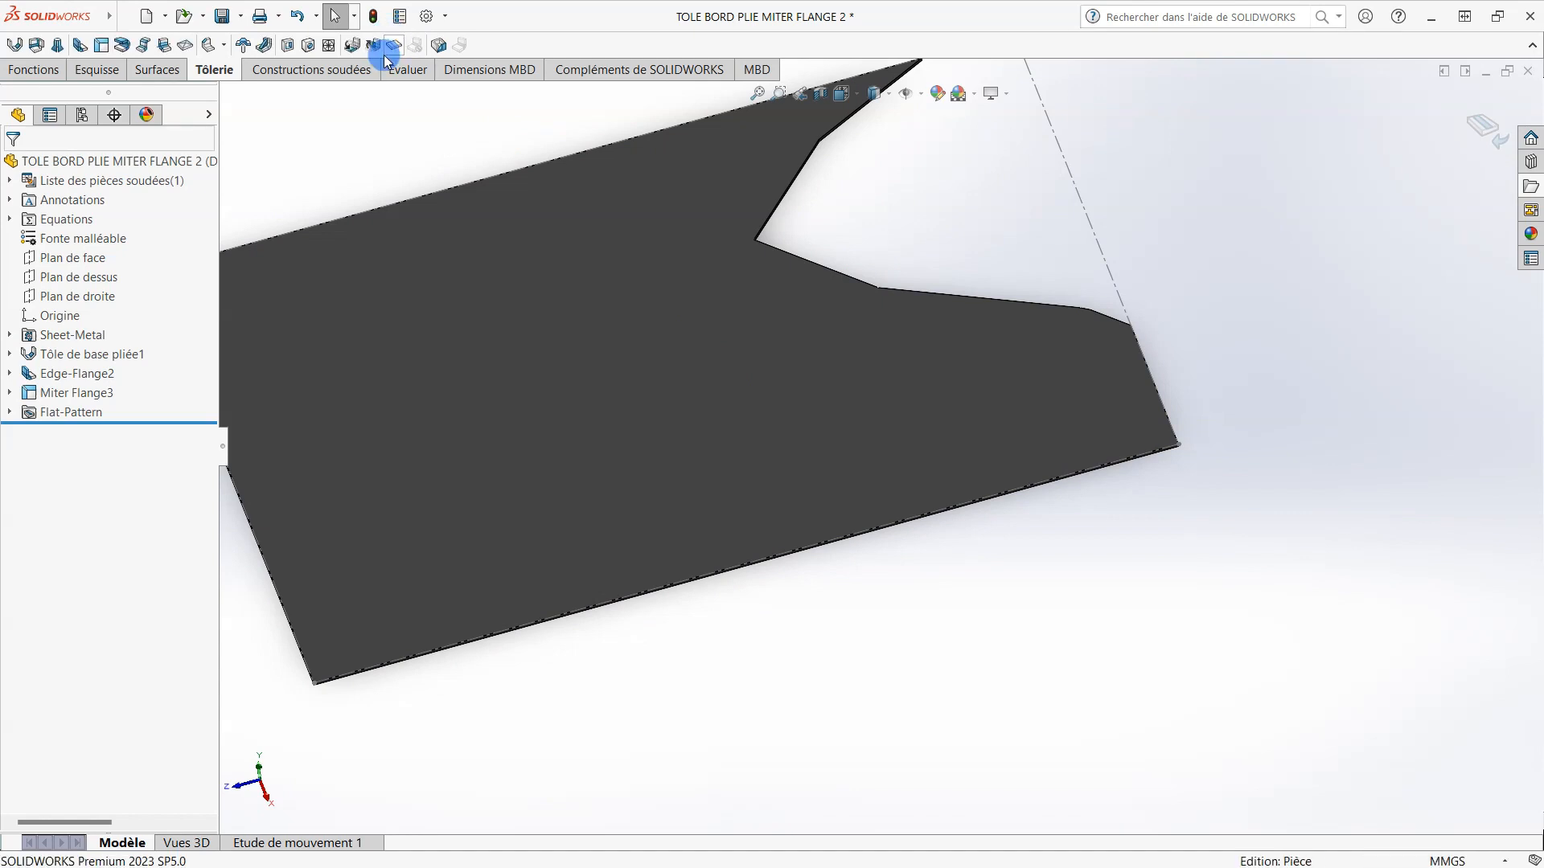
mouse_move(861, 321)
middle_down()
mouse_move(784, 245)
mouse_move(828, 166)
mouse_move(817, 113)
mouse_move(859, 290)
mouse_move(836, 291)
mouse_move(857, 299)
middle_up()
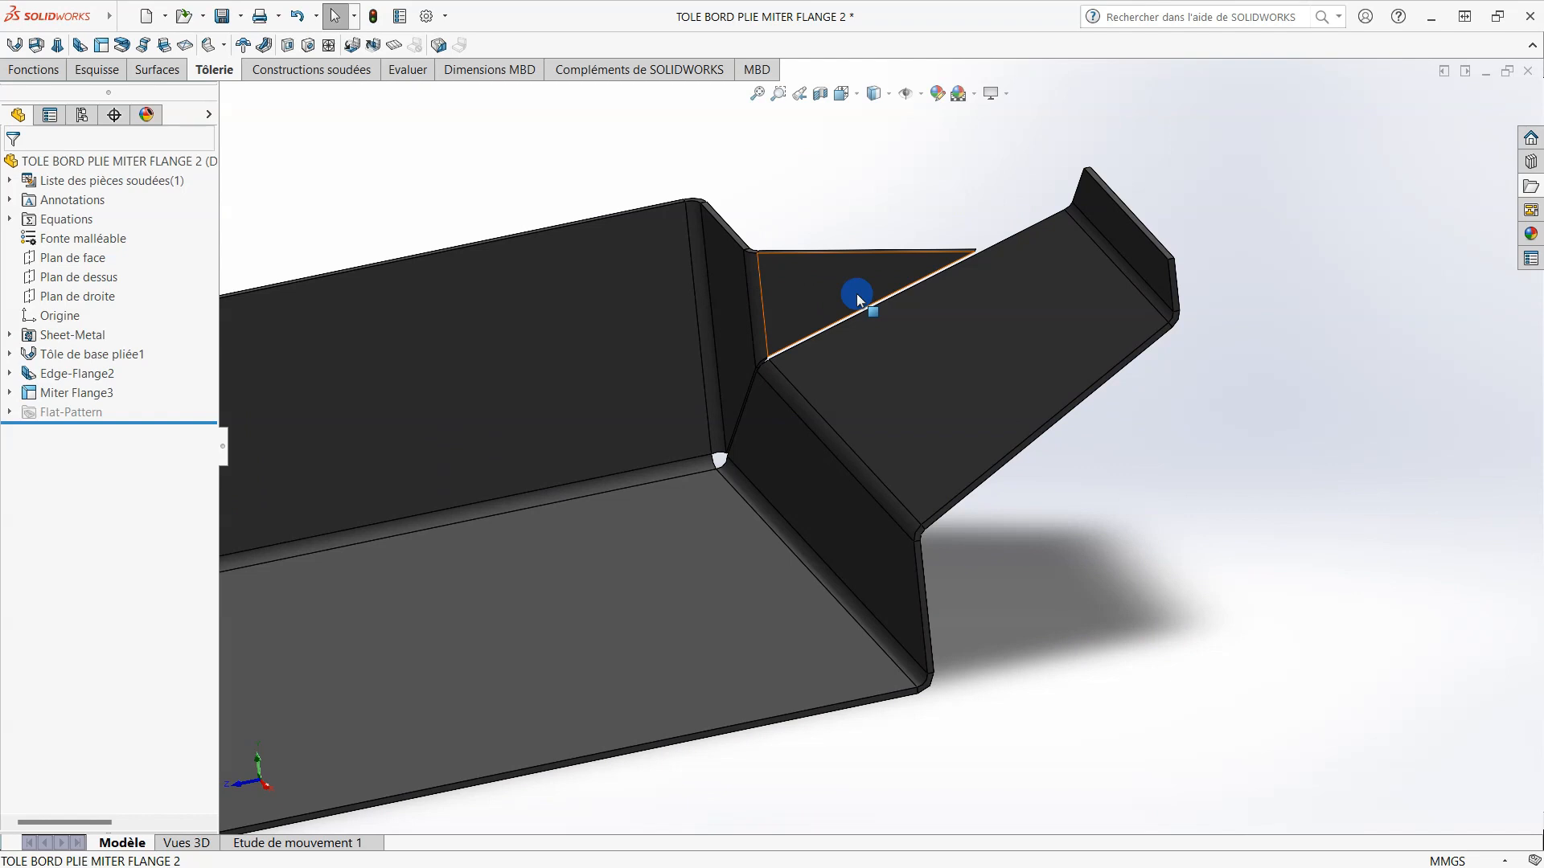